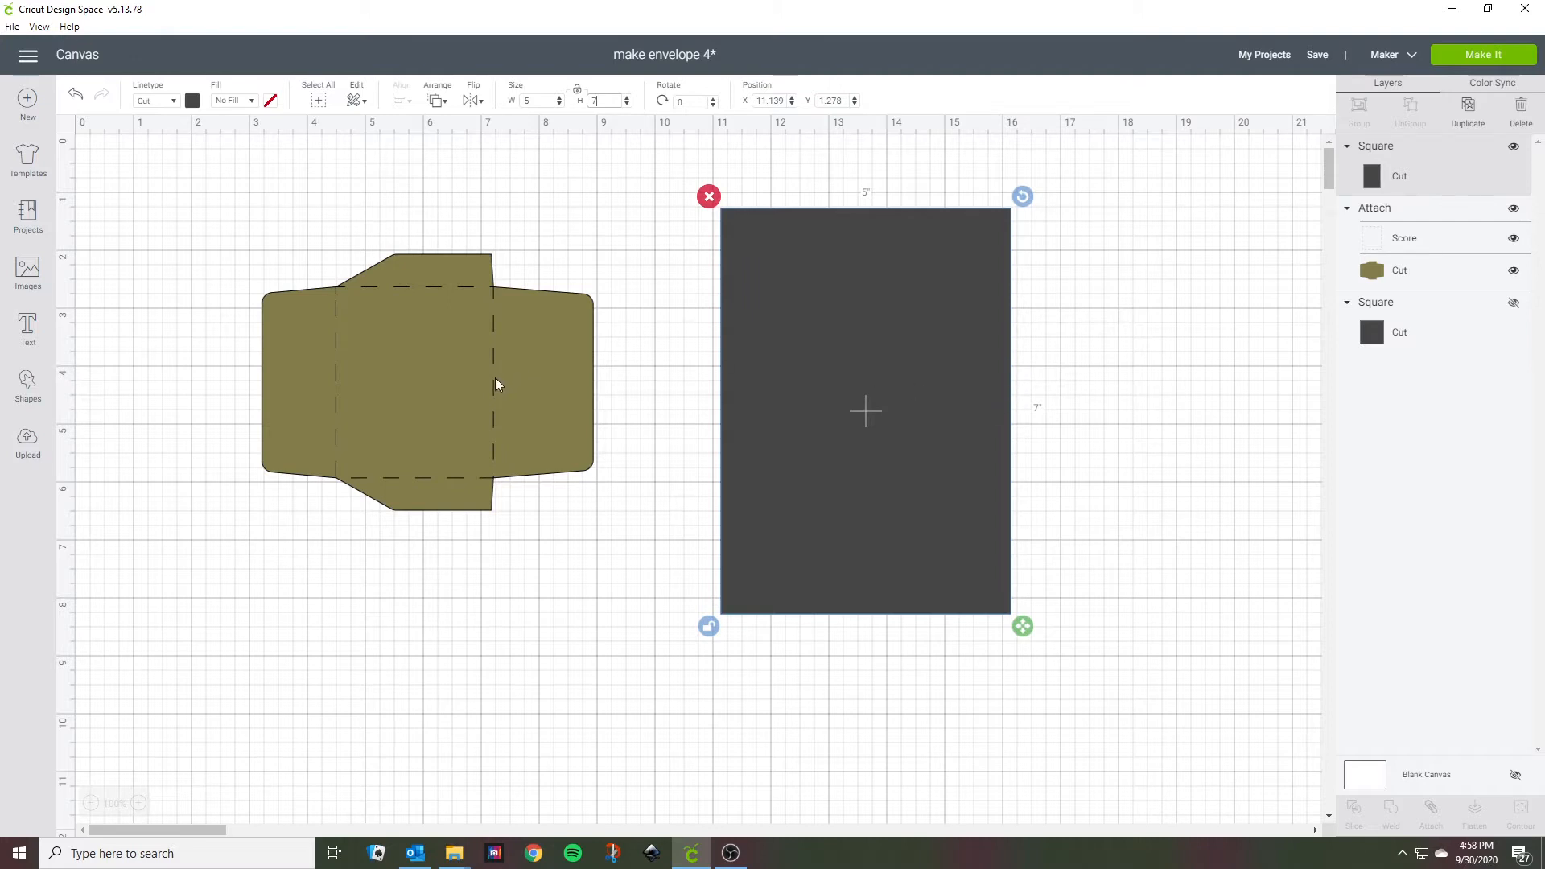
Unlock the envelope's proportions, enlarge it to about 11.9 × 10.7 in and place it behind the 5 × 7 in rectangle.
left_click(445, 384)
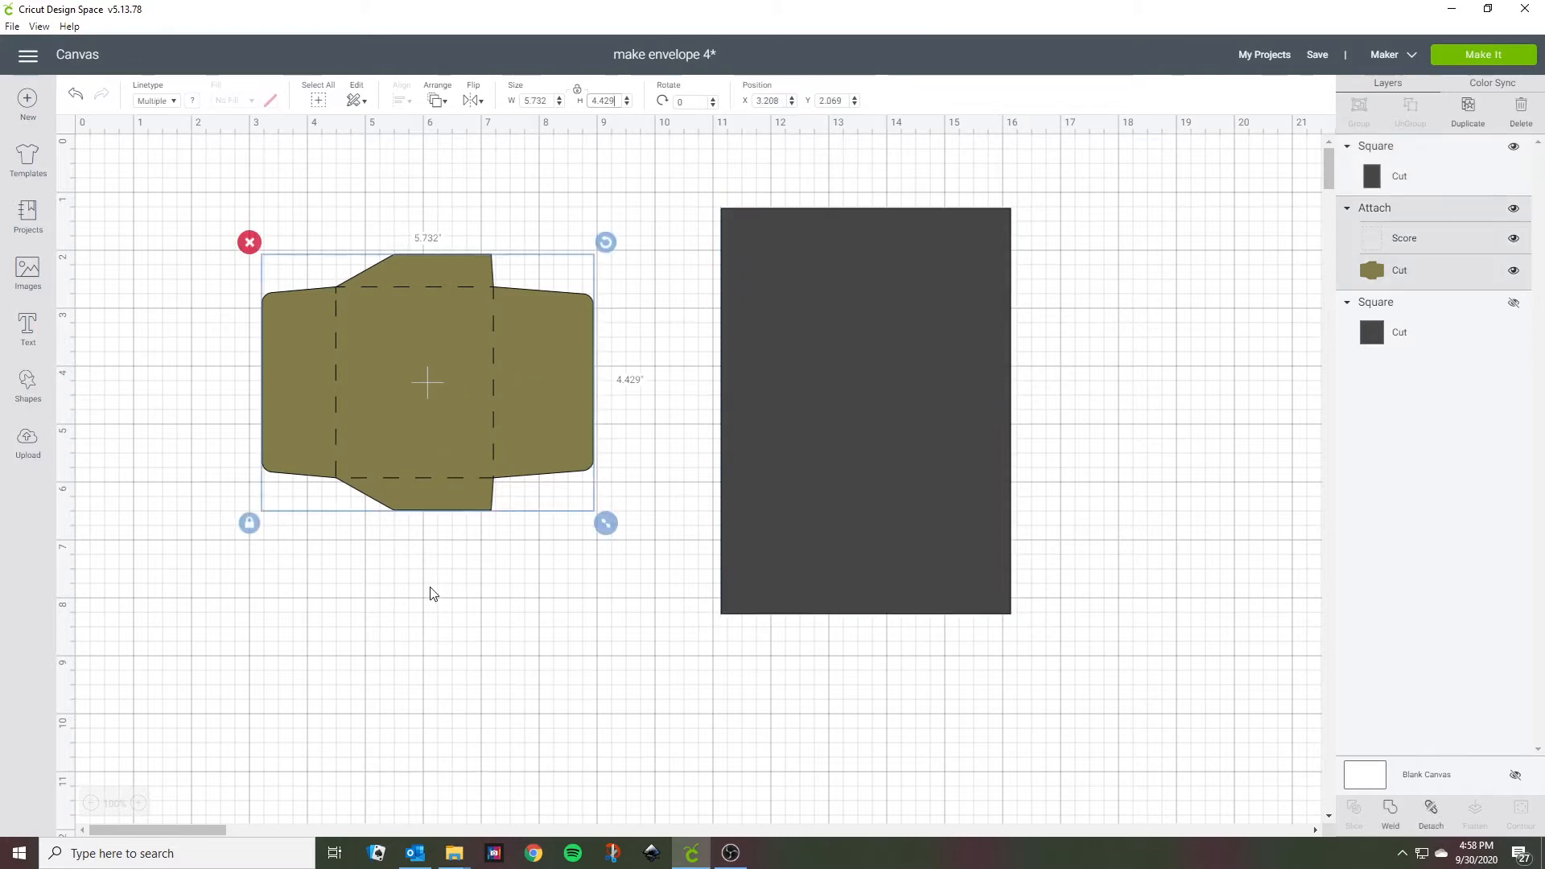
left_click(250, 525)
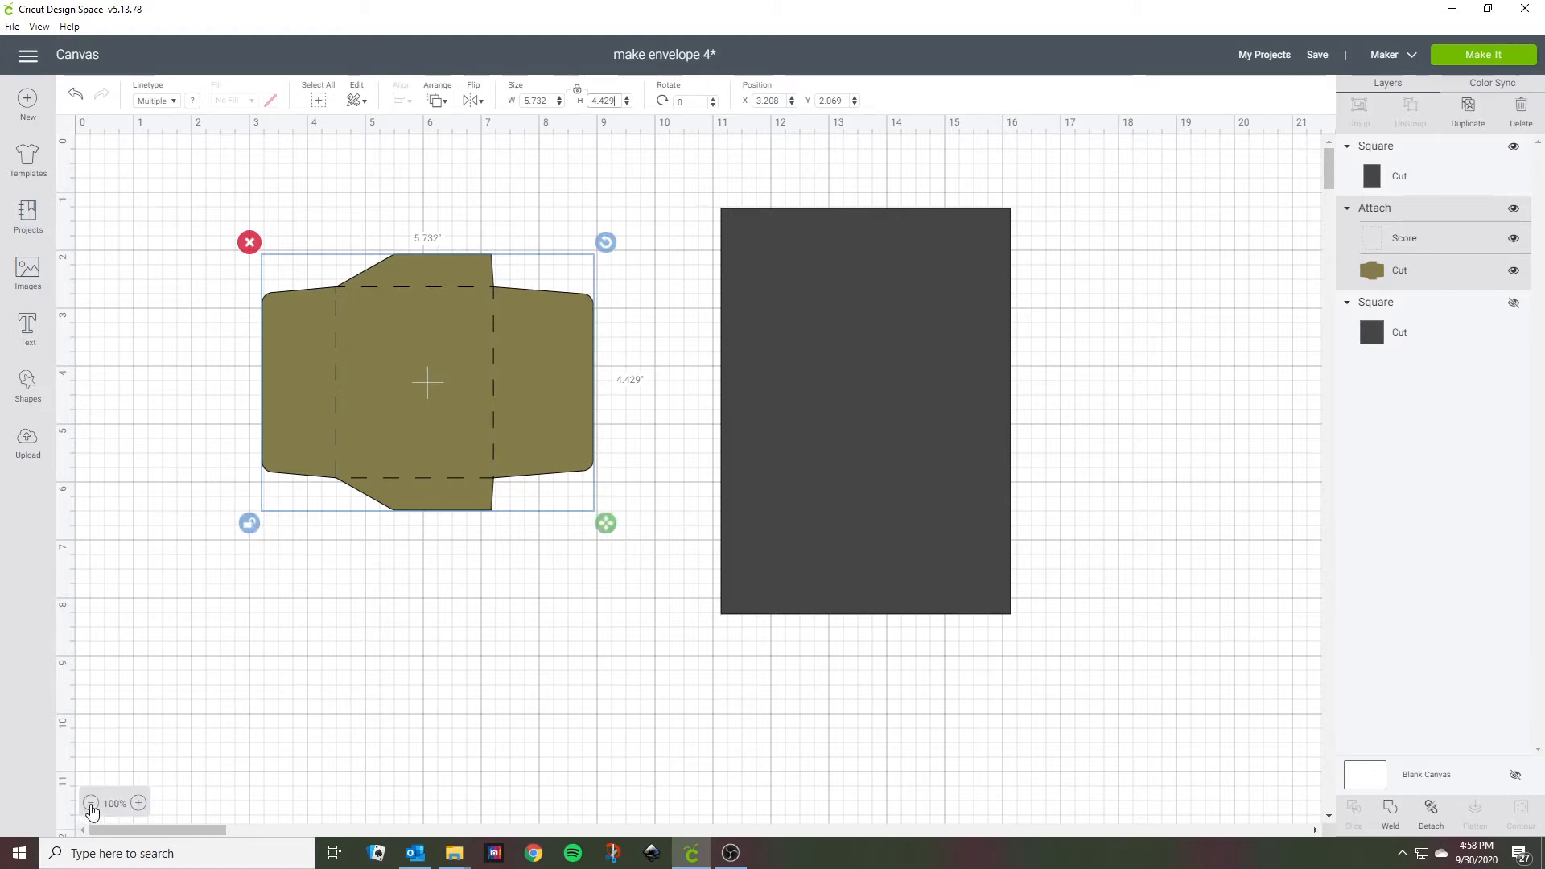
left_click(91, 803)
left_click_drag(478, 432, 773, 722)
left_click_drag(408, 579, 631, 481)
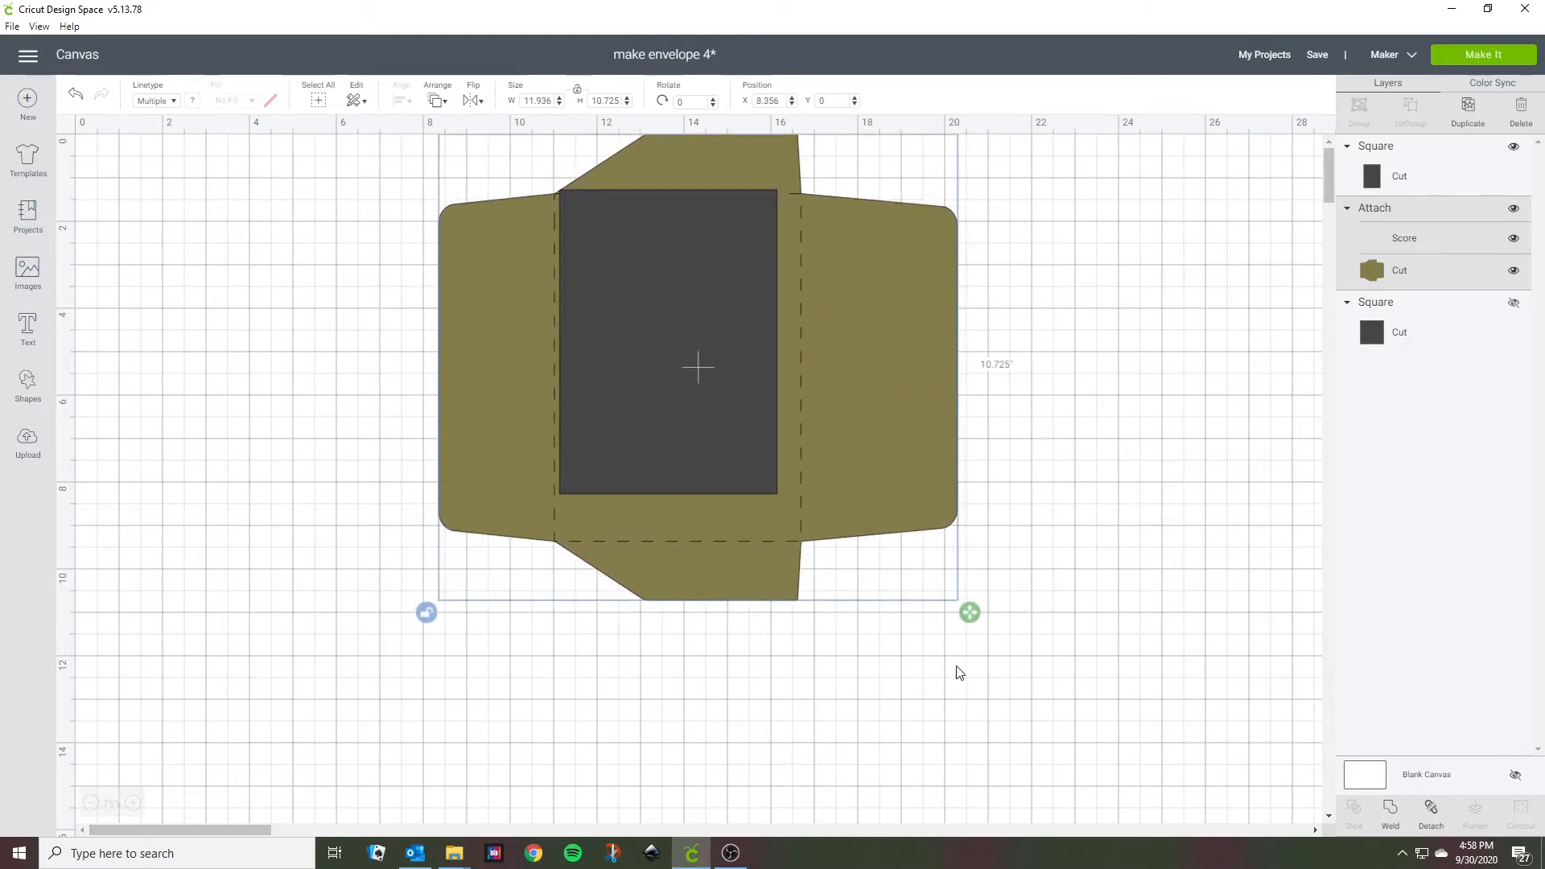
Shrink the envelope to about 11.08 × 9.58 in and shift the 5 × 7 in rectangle so the score lines frame it closely.
left_click_drag(968, 616, 949, 572)
left_click(730, 413)
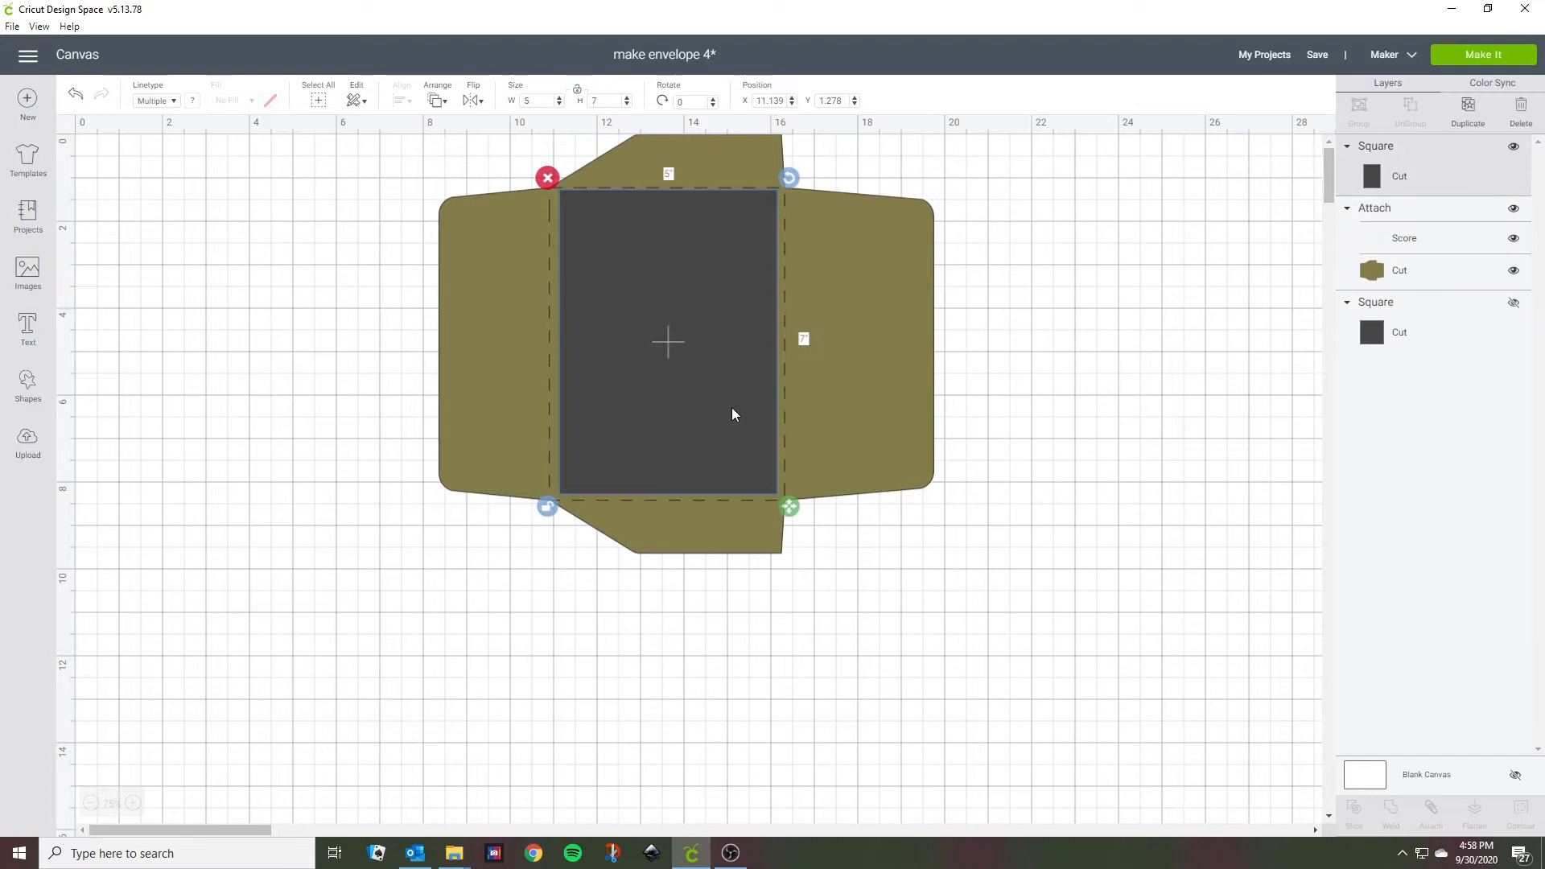
left_click_drag(728, 413, 724, 412)
left_click(863, 473)
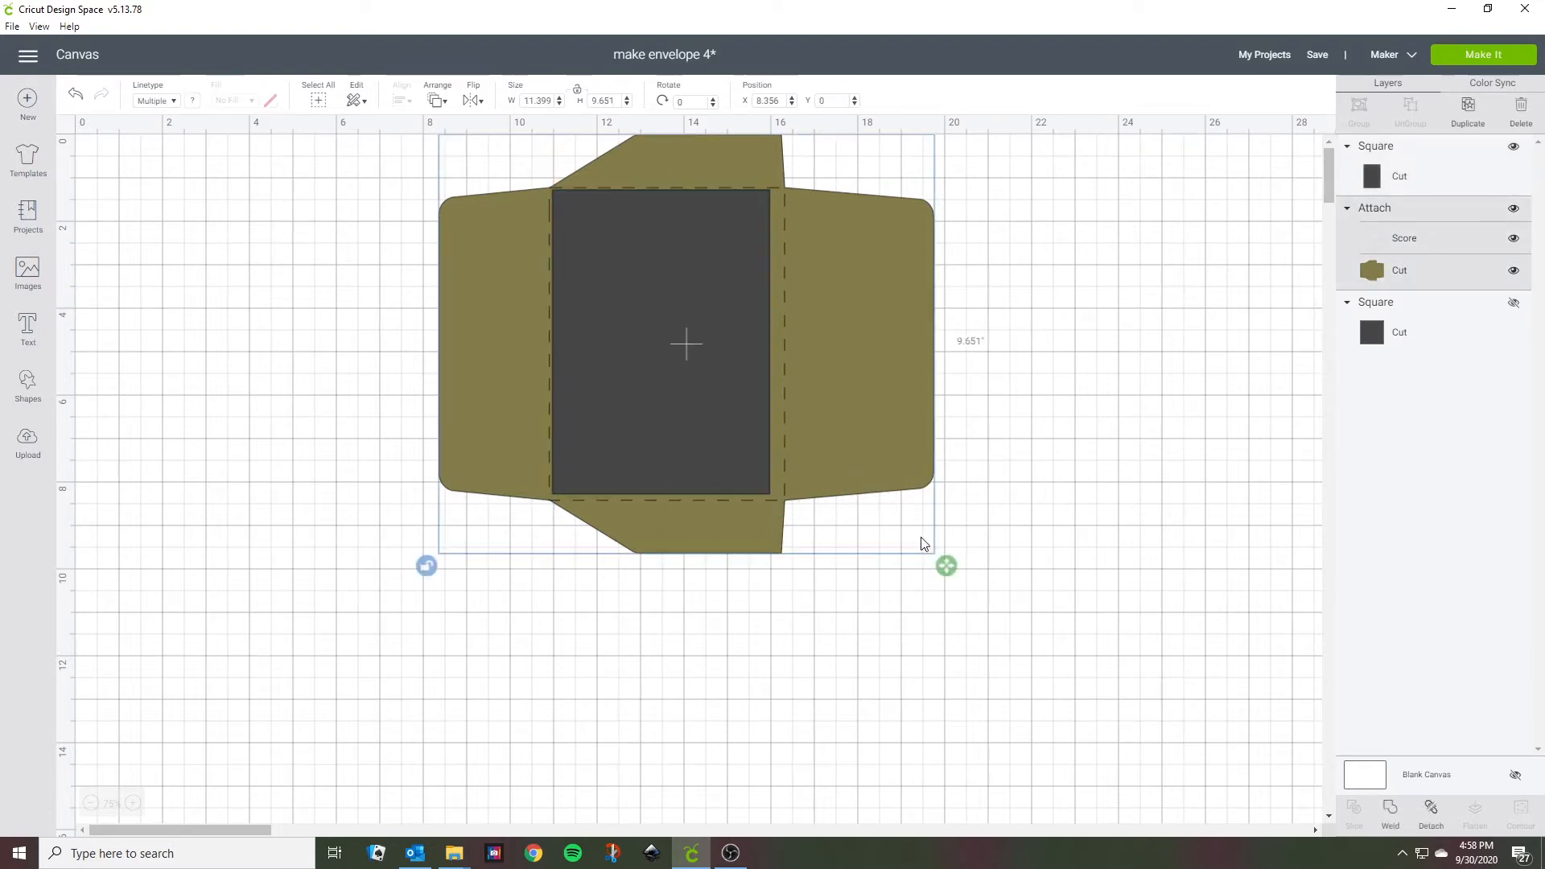
left_click_drag(945, 563, 932, 565)
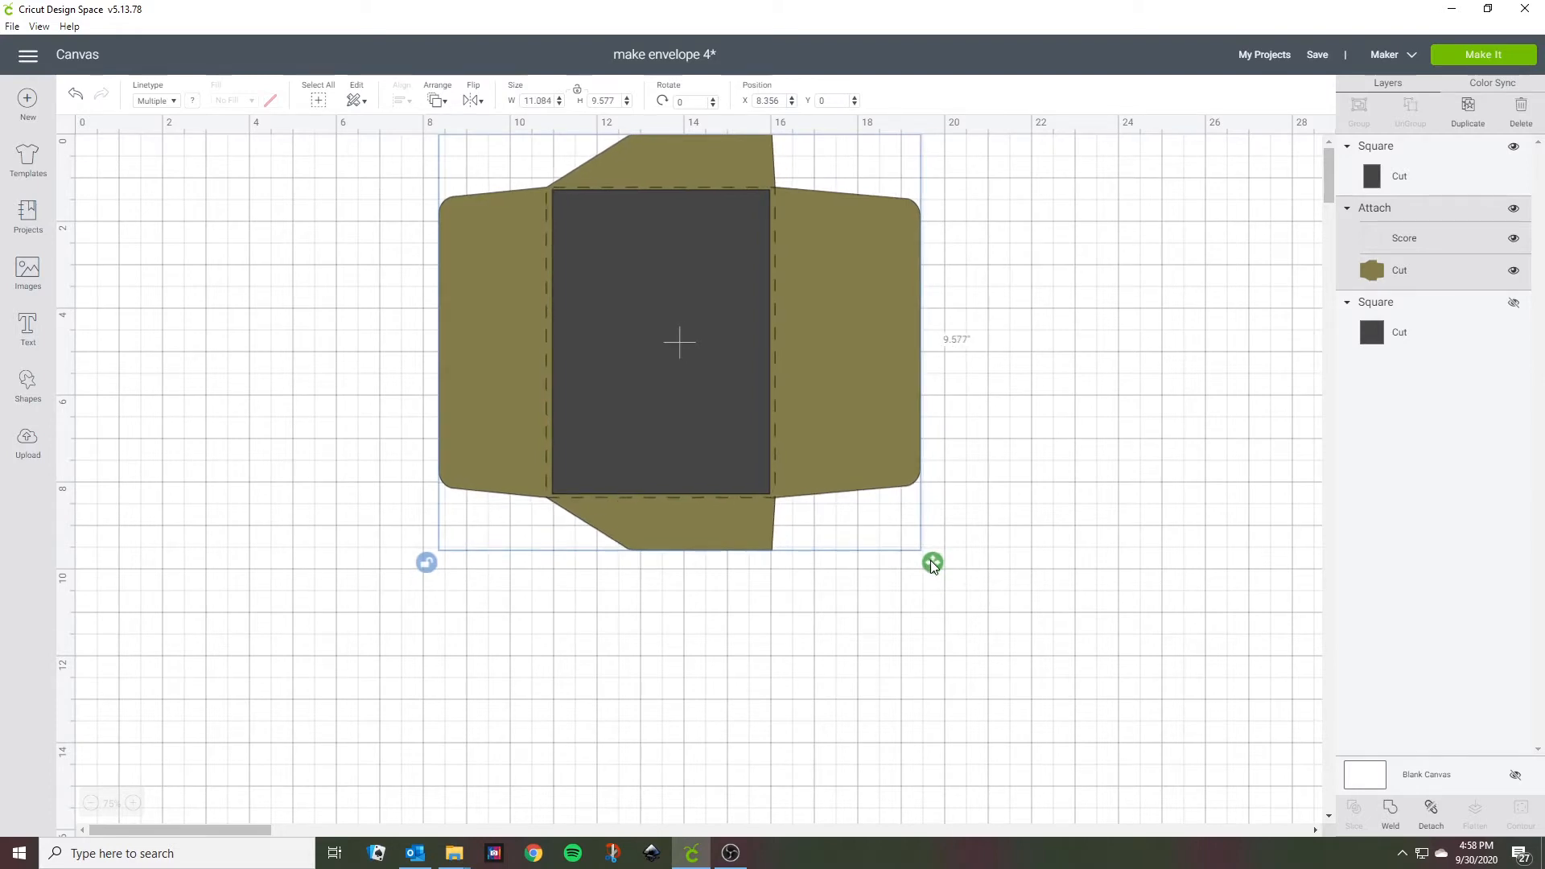
Hide the 5 × 7 in rectangle and move the envelope into clear space on the canvas.
left_click(617, 266)
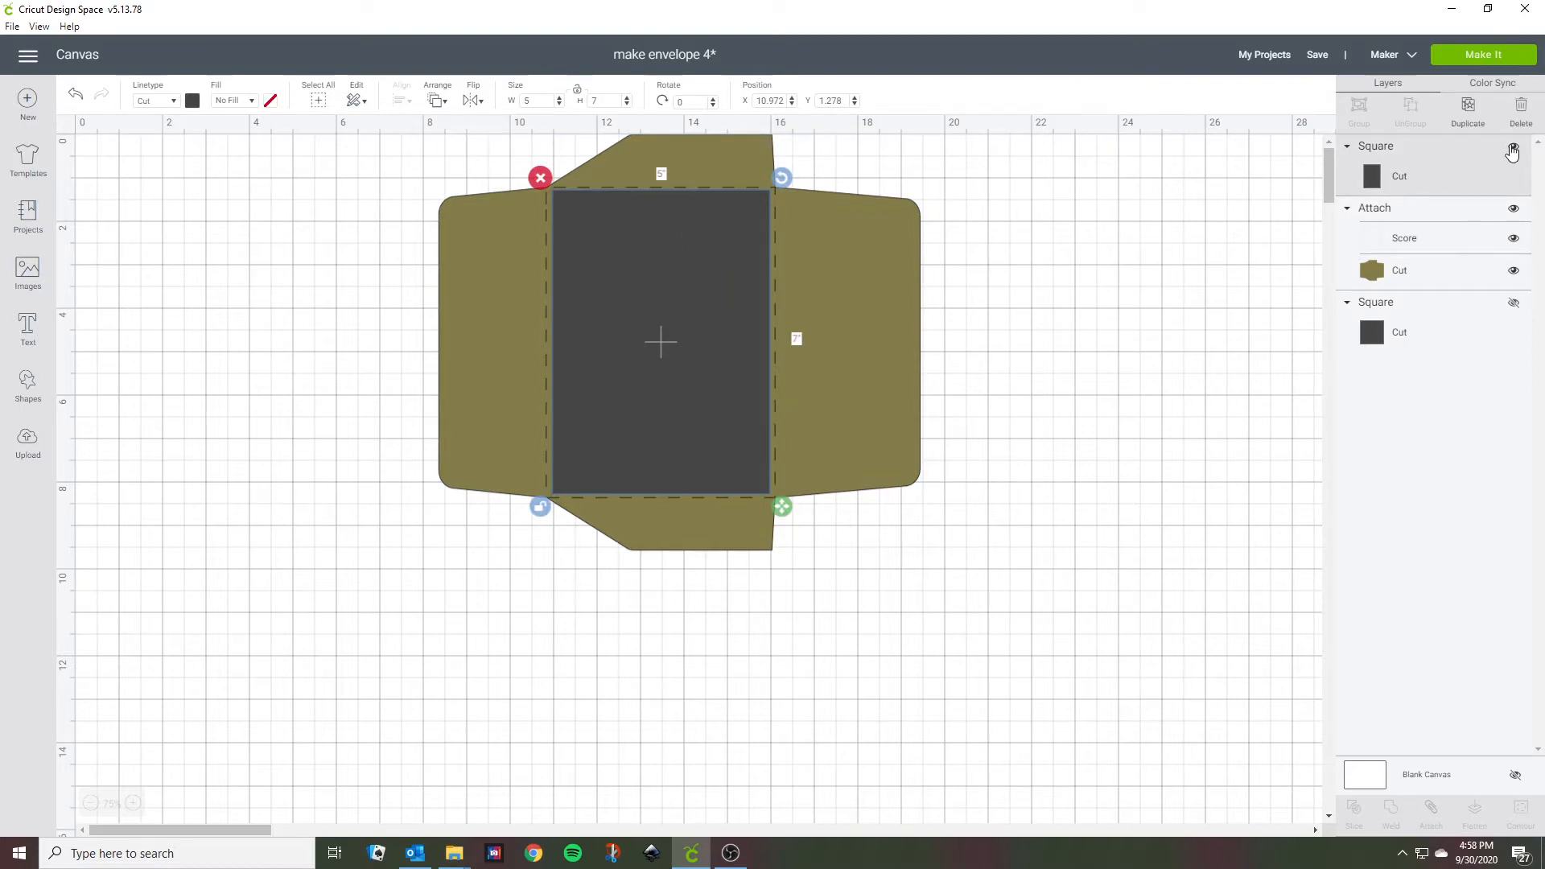
left_click(1513, 147)
left_click_drag(602, 366, 446, 472)
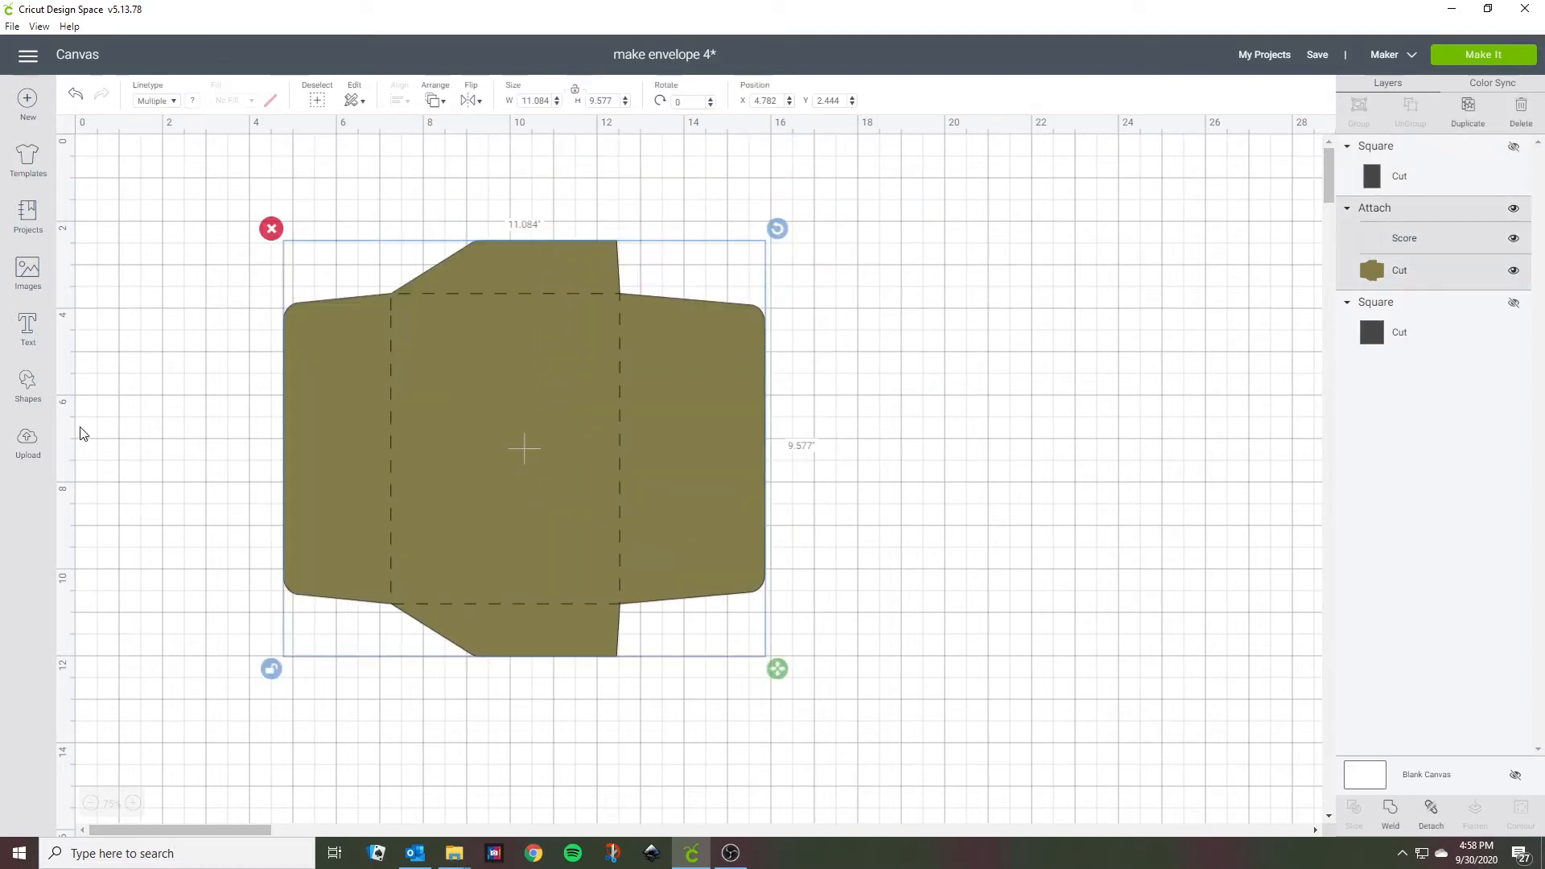
Add a square over the envelope's centre panel and resize it to 5 in wide and 7 in high with proportions unlocked.
left_click(28, 385)
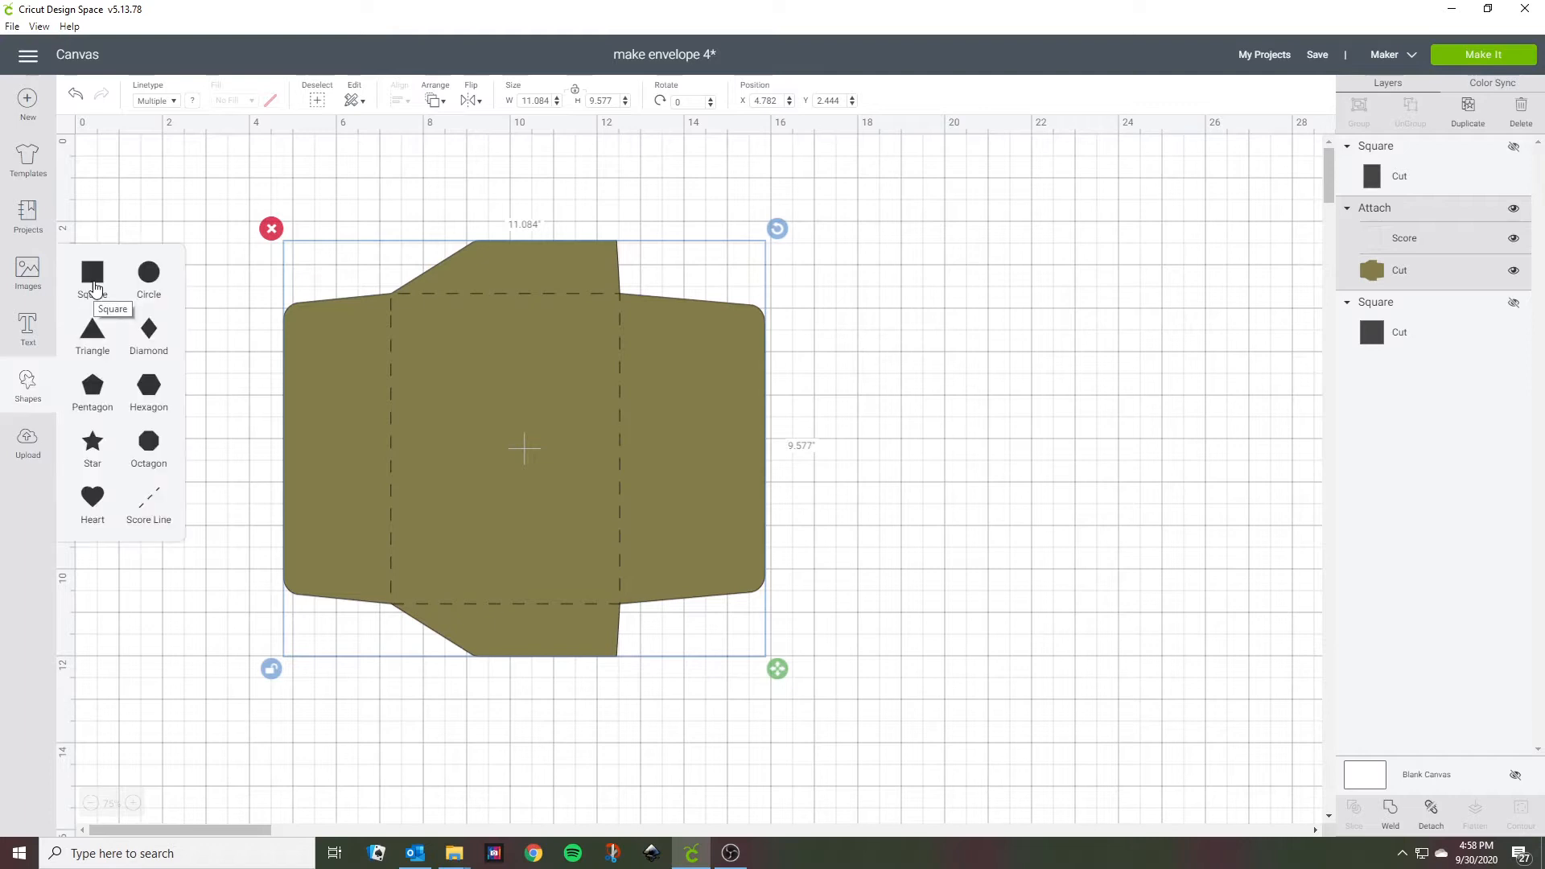
left_click(94, 287)
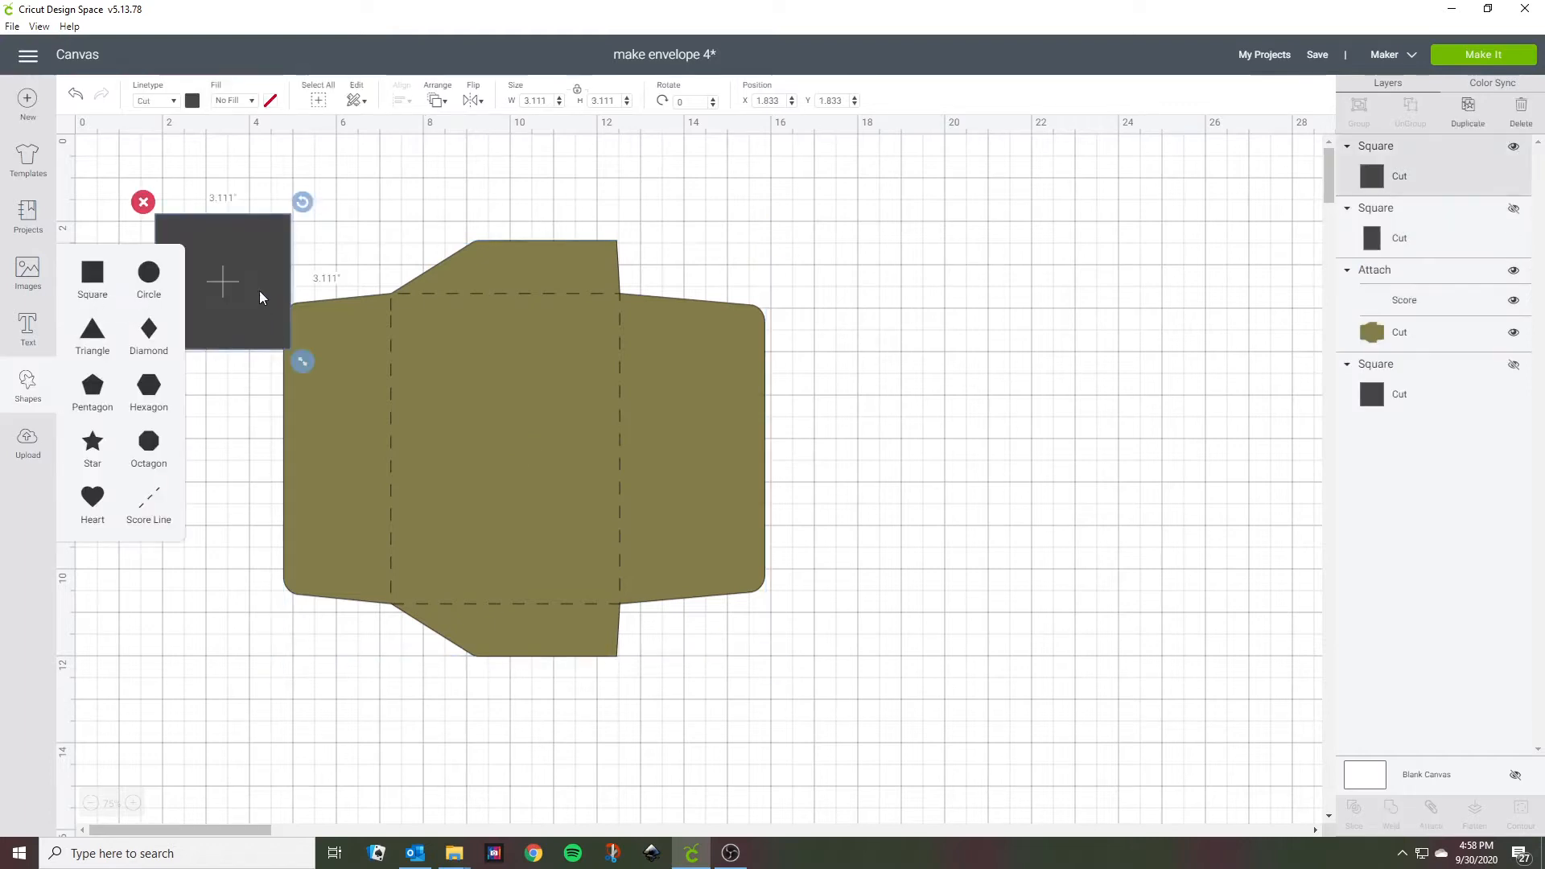
left_click_drag(322, 330, 484, 354)
left_click(521, 102)
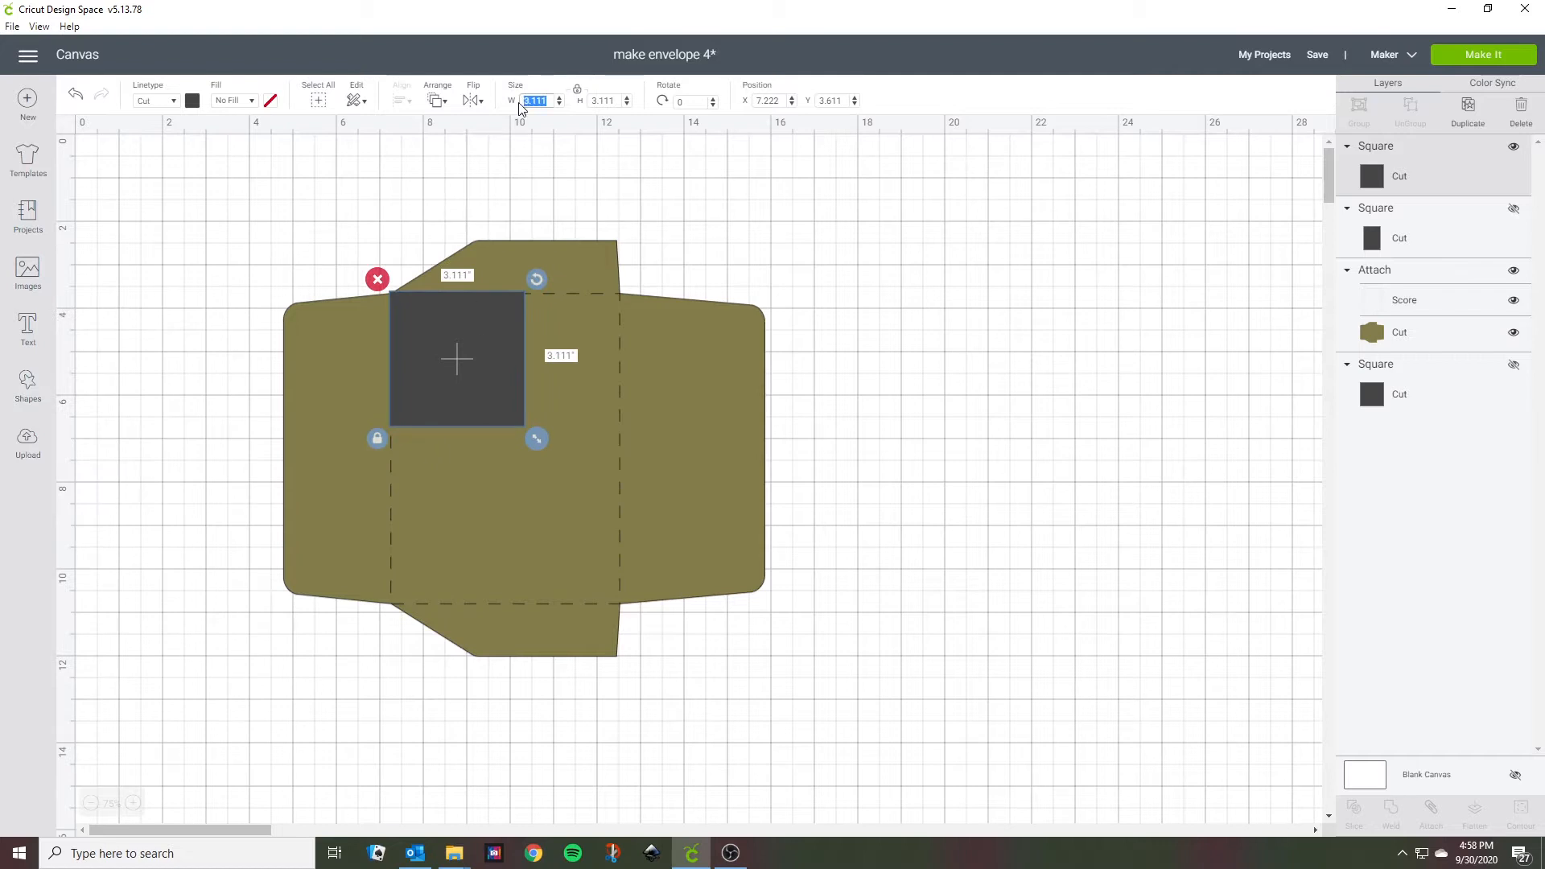
type("5")
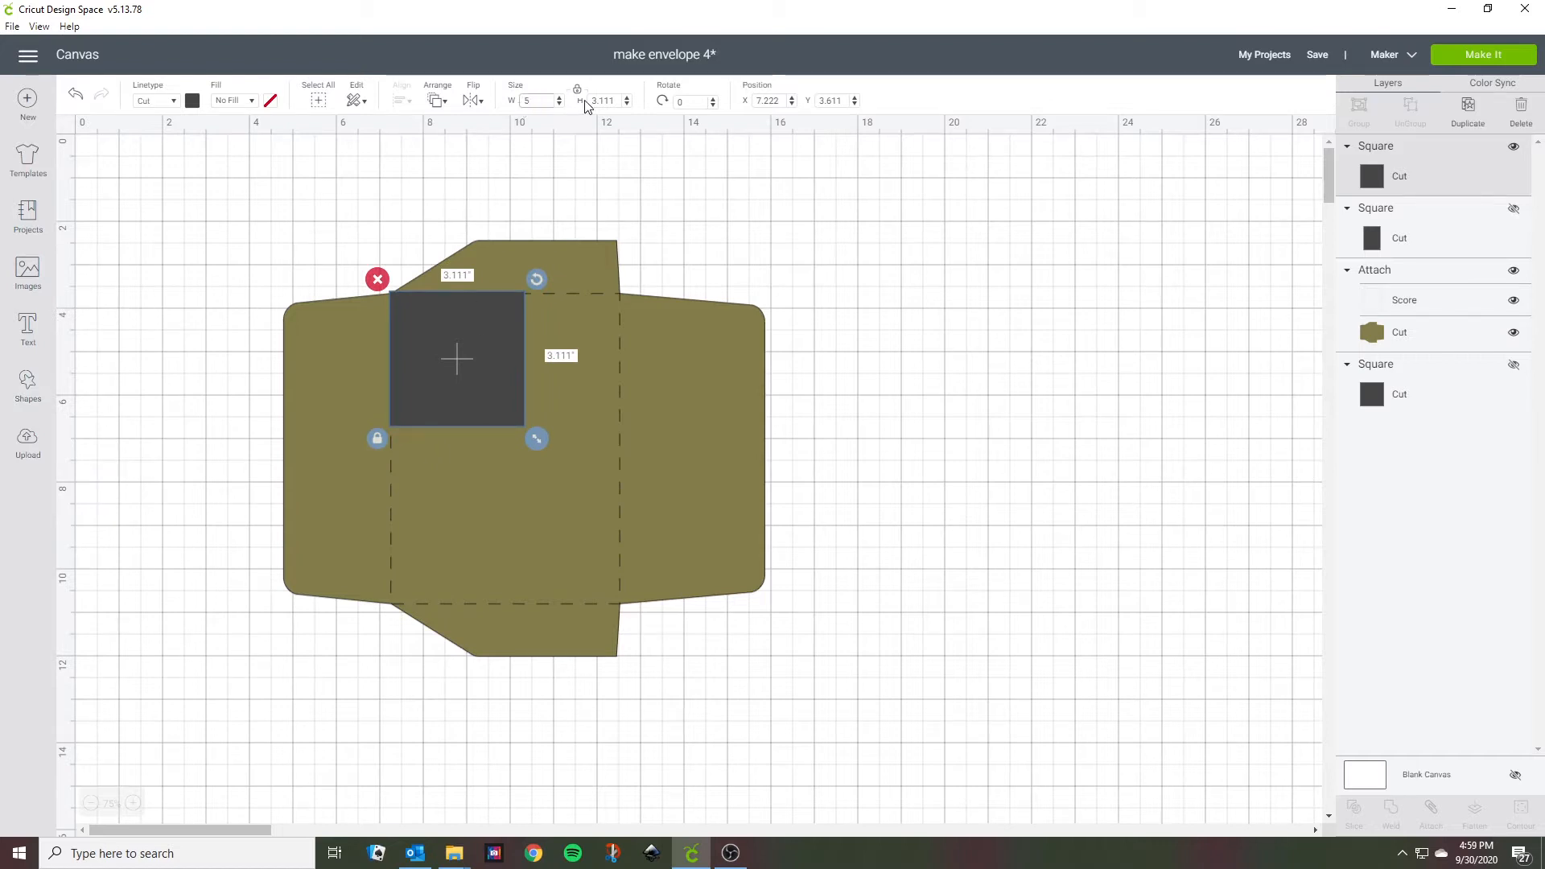
left_click(595, 102)
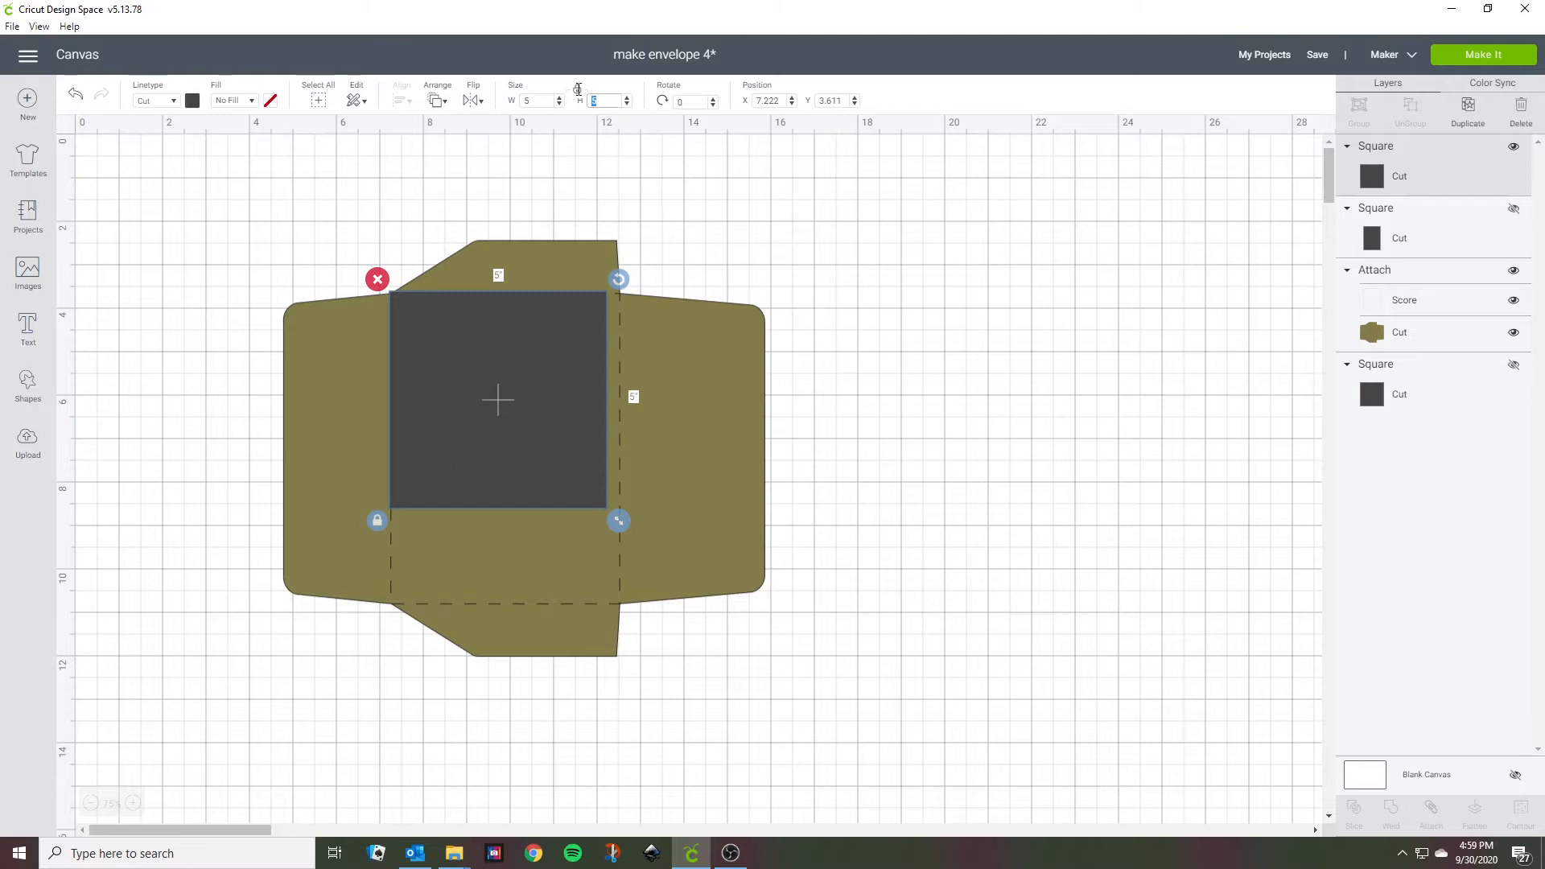
left_click(578, 90)
left_click_drag(603, 106, 588, 102)
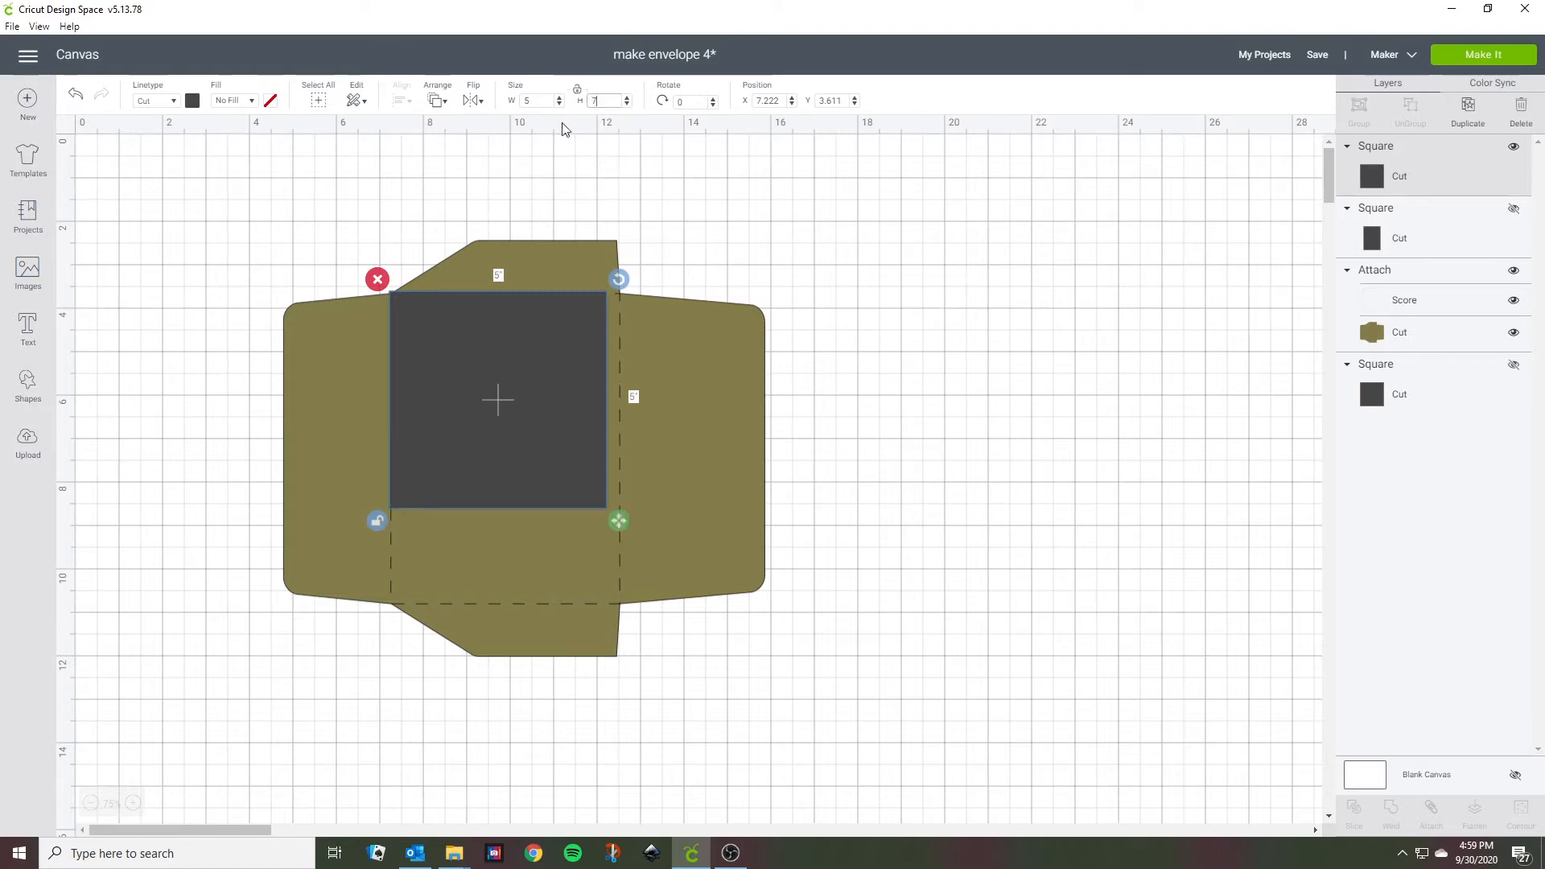
key("Return")
Stretch the new rectangle to about 5.37 × 7.3 in and position it to cover the envelope's score lines.
mouse_move(469, 386)
left_mouse_down()
mouse_move(493, 407)
mouse_move(472, 390)
left_mouse_up()
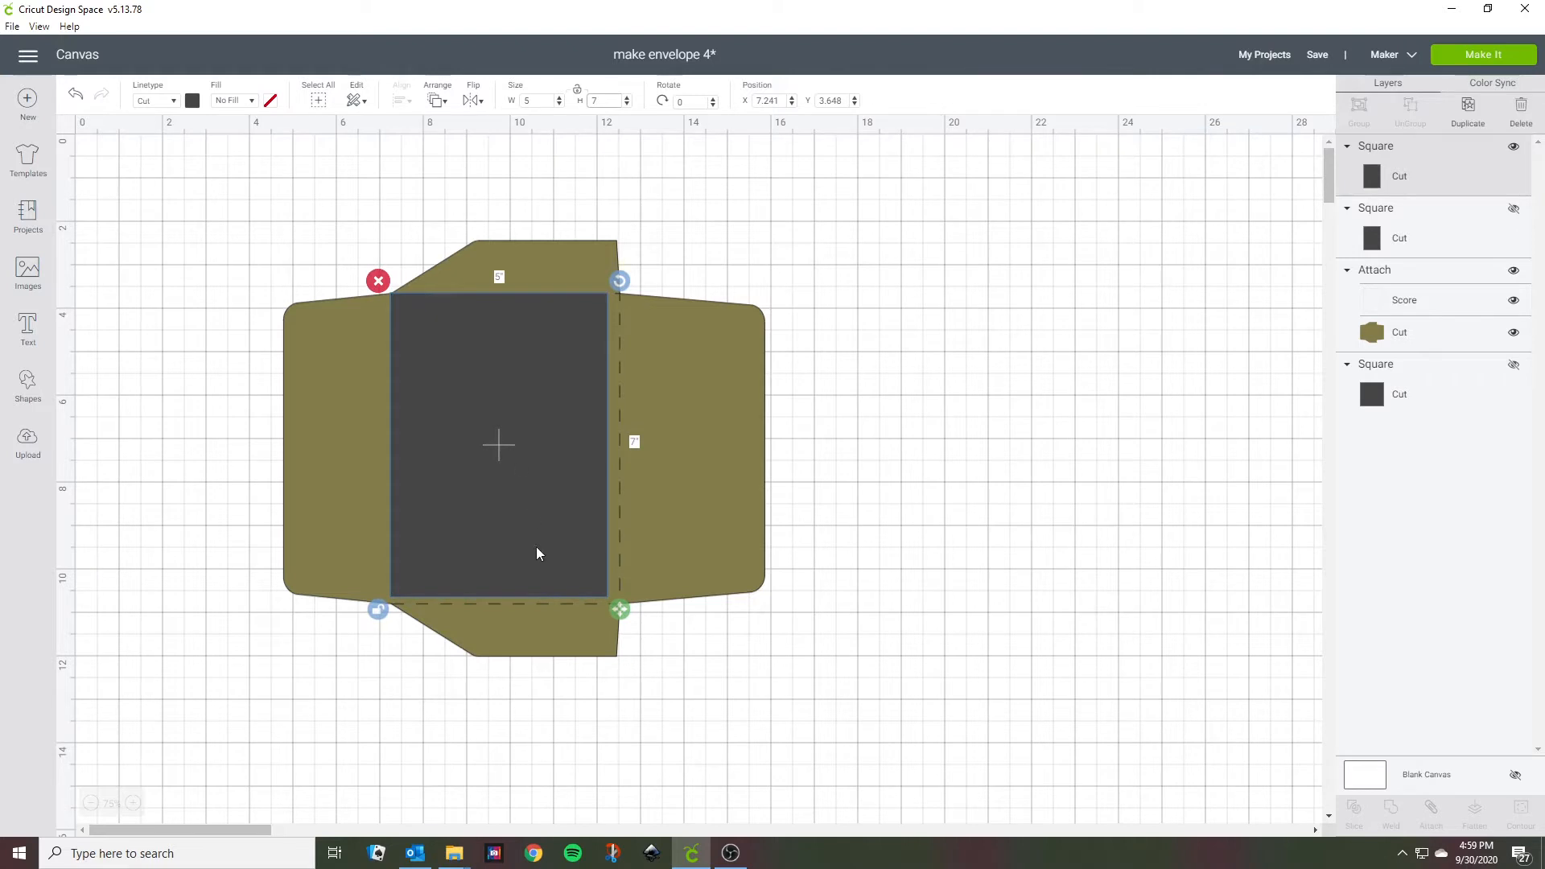
left_click_drag(620, 611, 641, 631)
left_click_drag(548, 534, 544, 527)
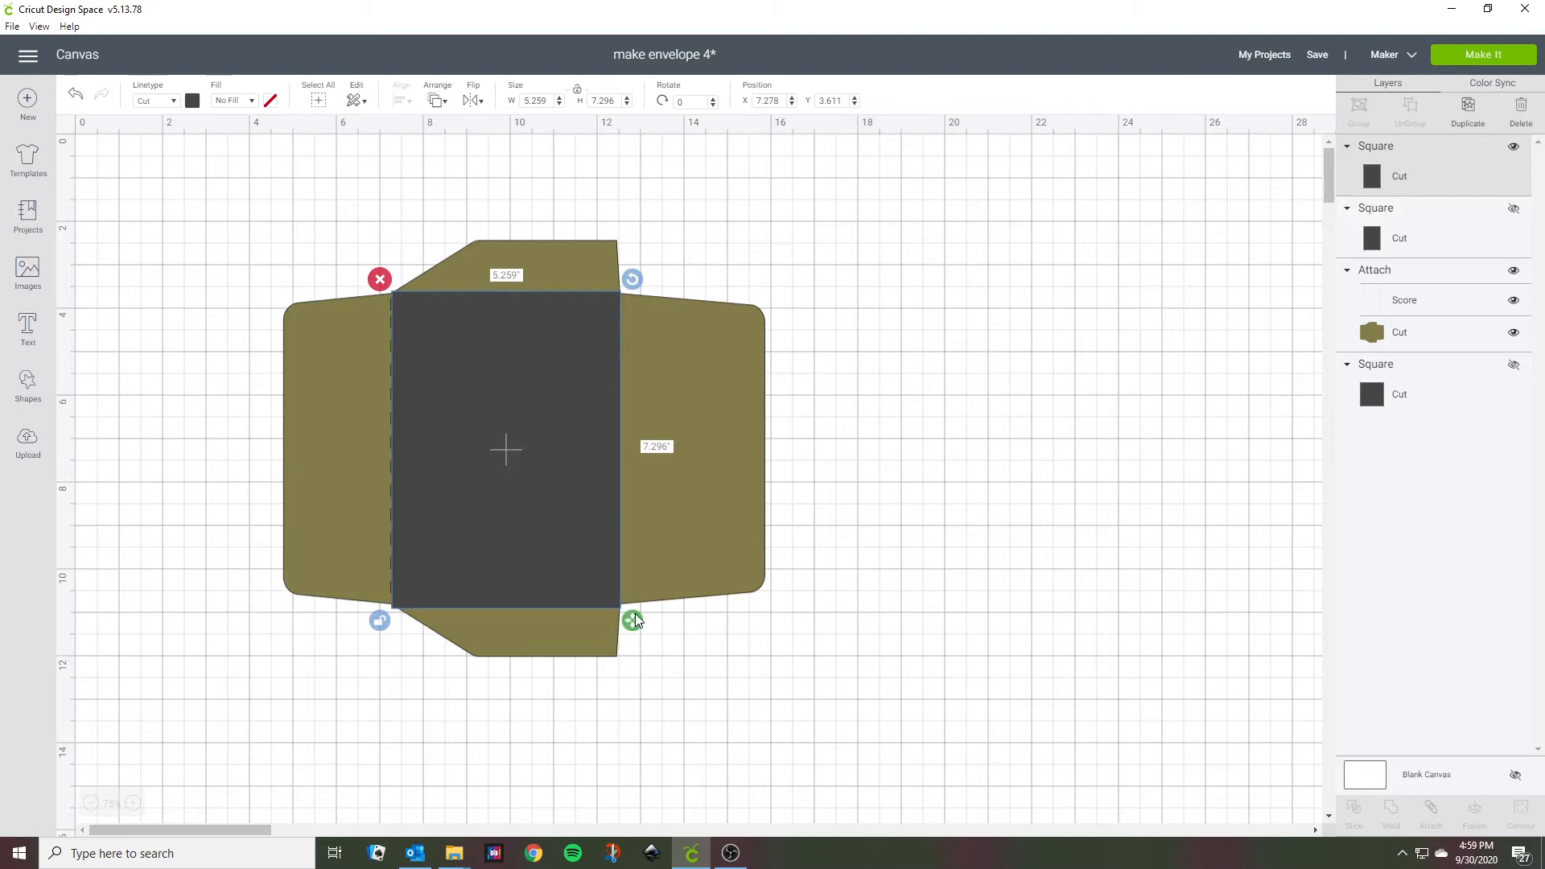
left_click_drag(636, 622, 641, 622)
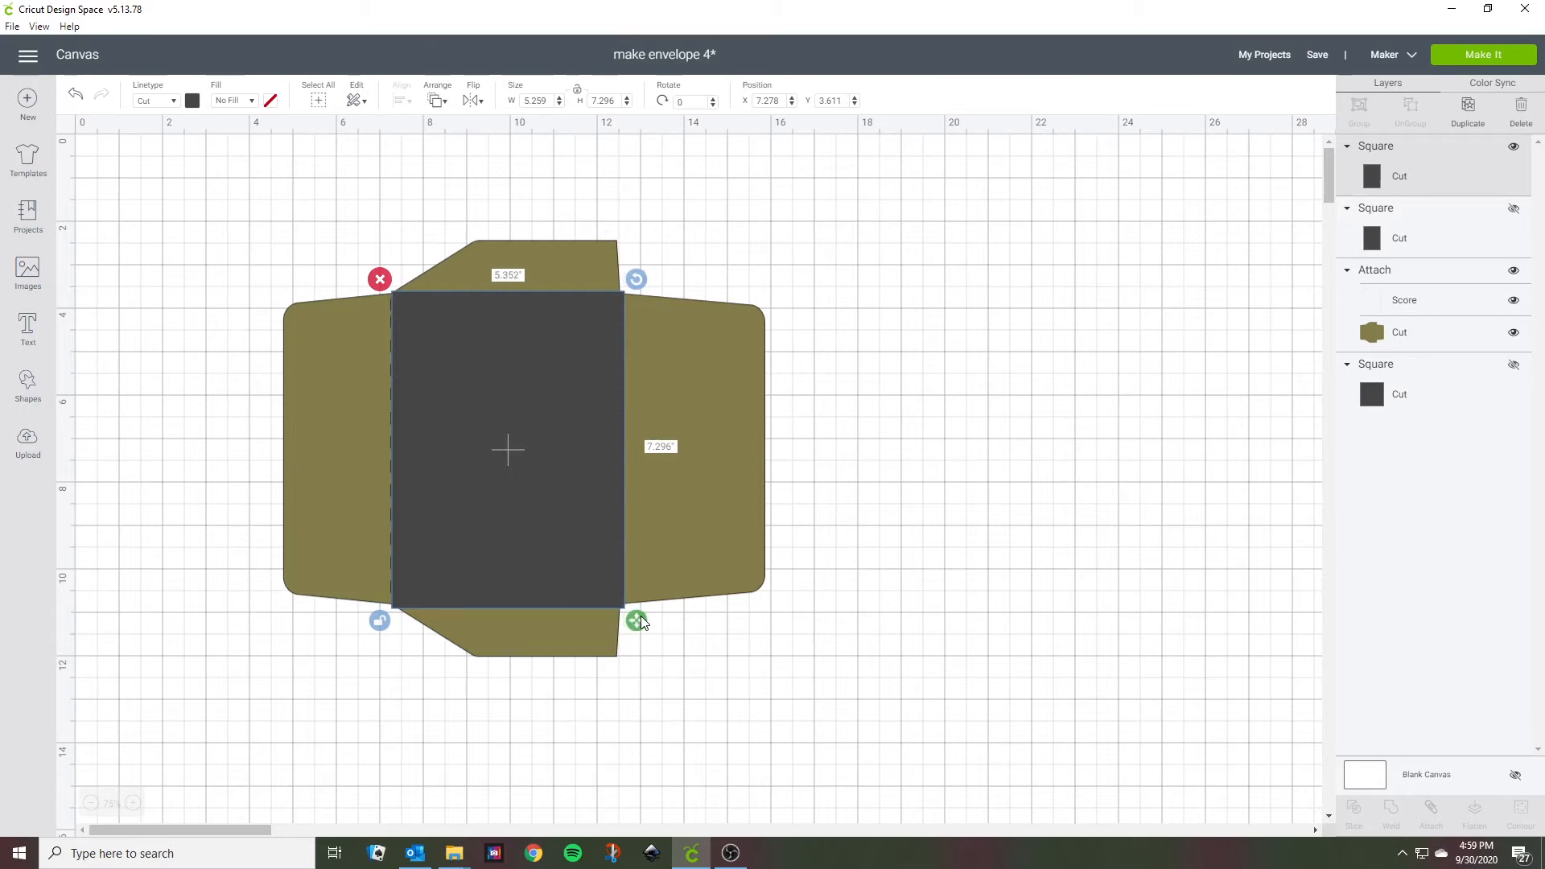
left_click_drag(546, 544, 543, 548)
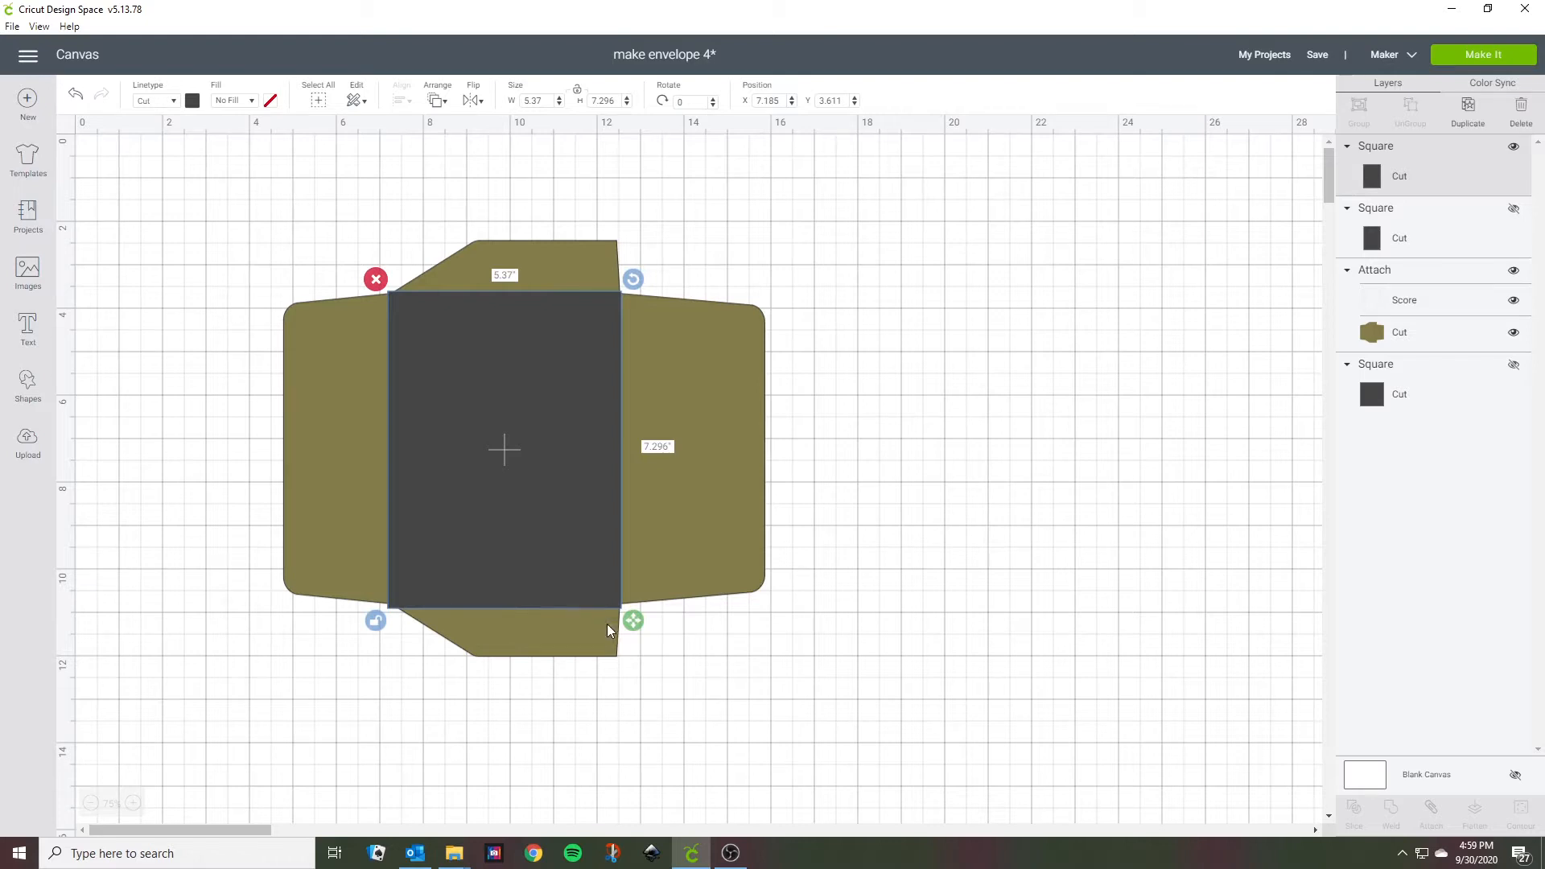
Detach the score lines from the envelope cut shape, then move them off it and hide them.
left_click(510, 301)
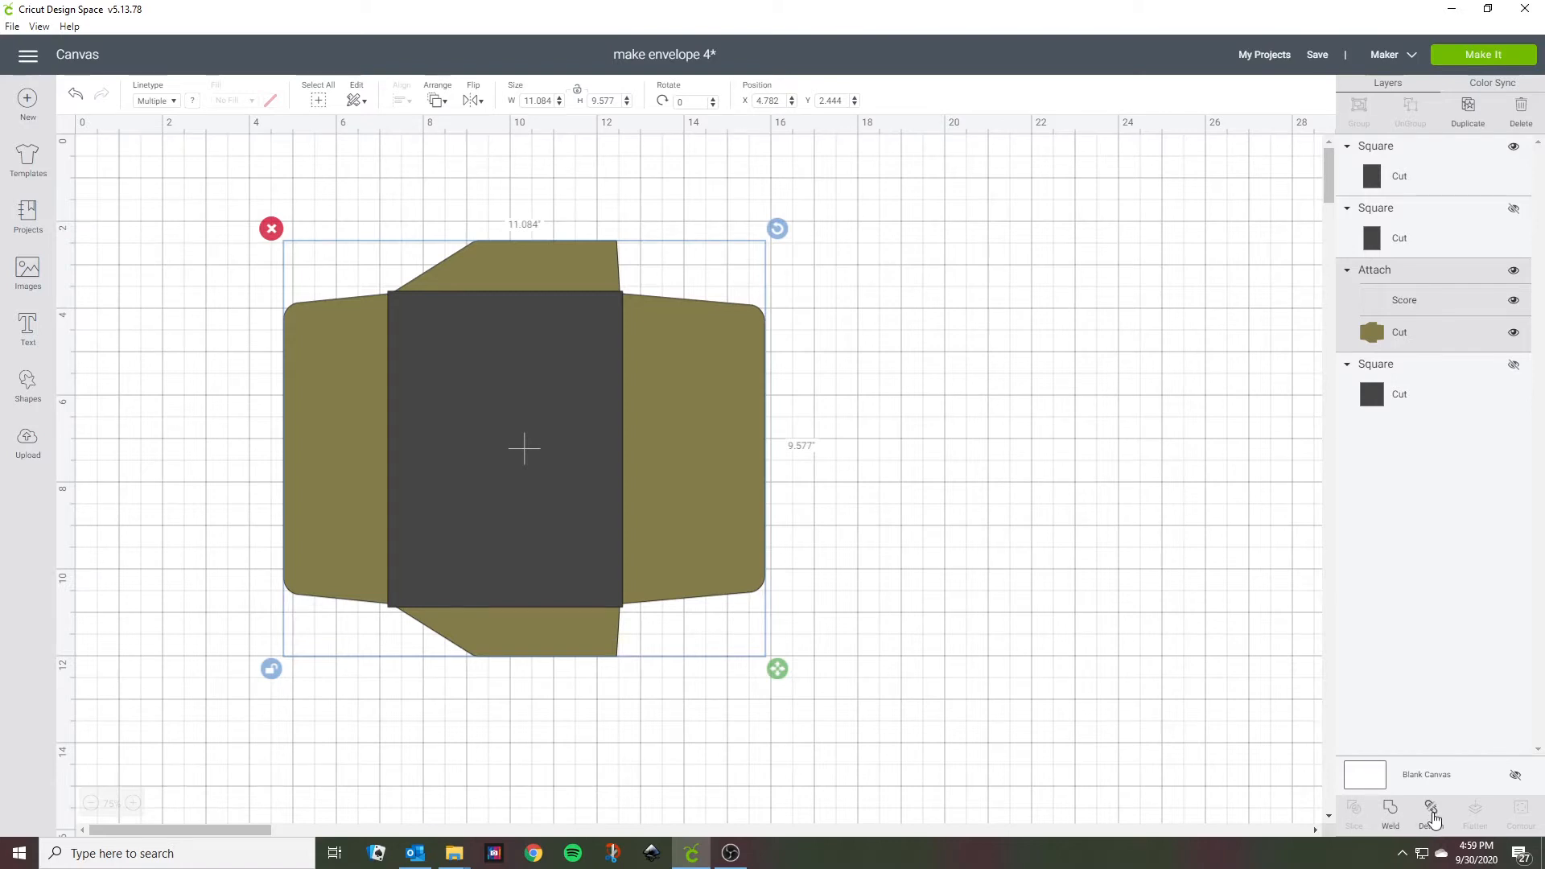
left_click(1433, 814)
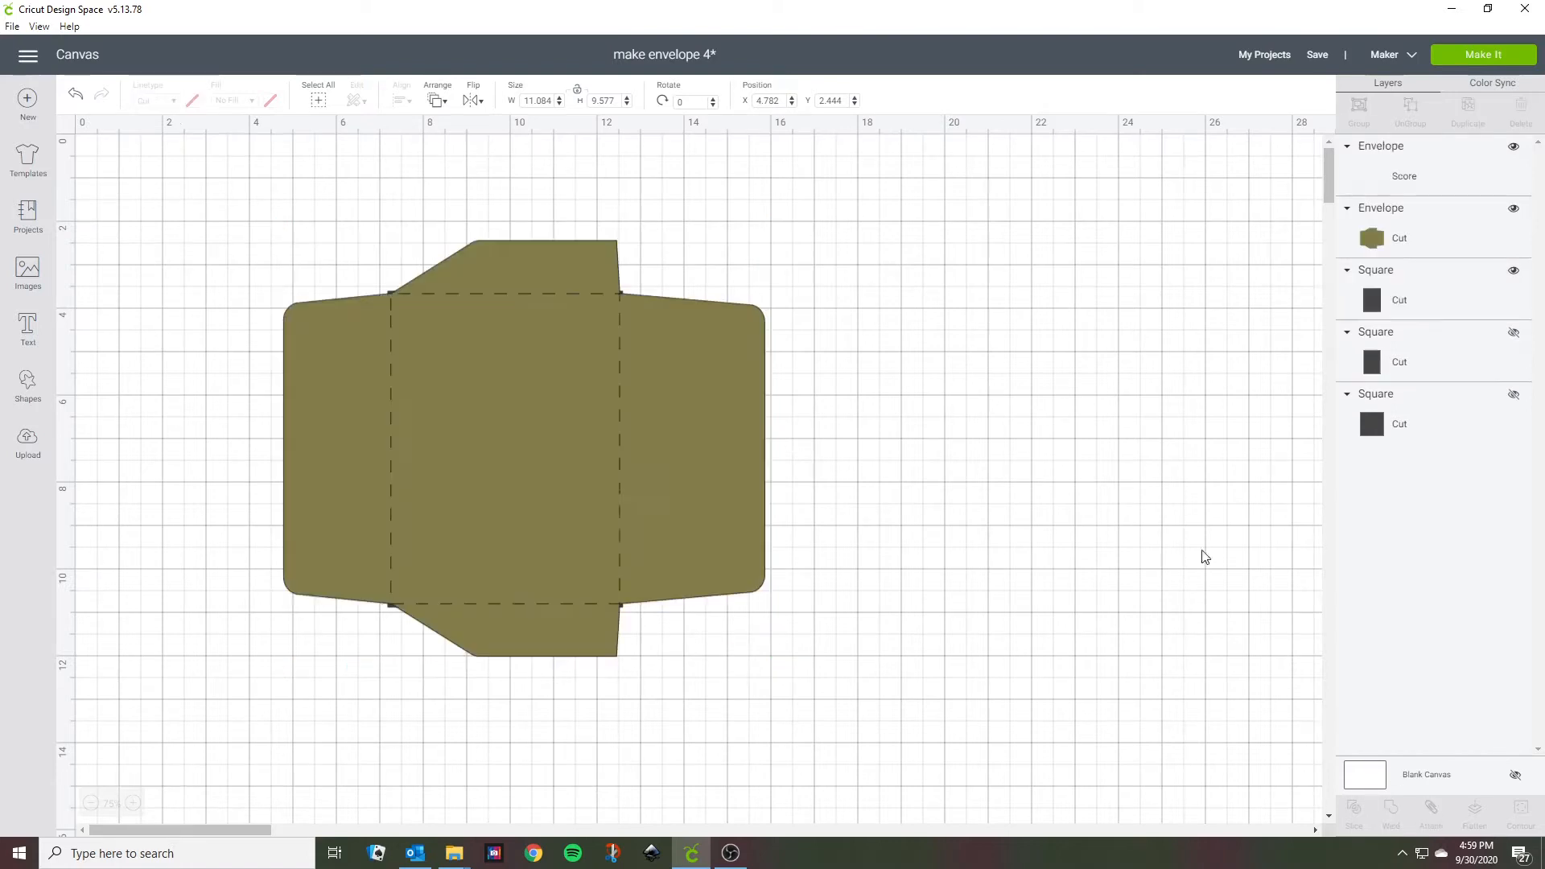
left_click(625, 388)
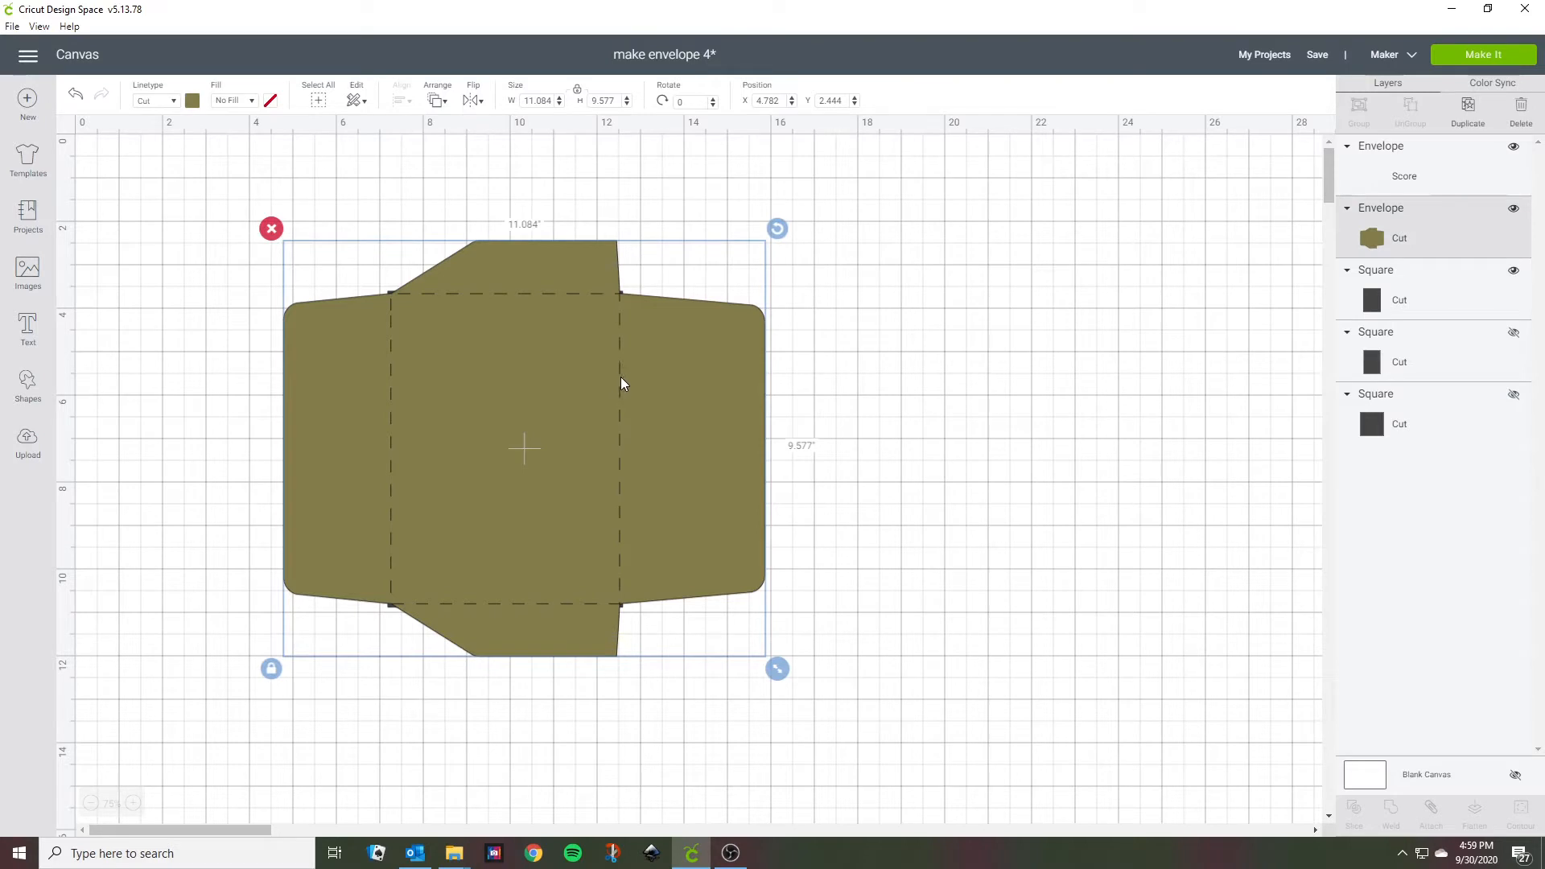
left_click(860, 394)
left_click(581, 293)
left_click_drag(558, 294, 1125, 220)
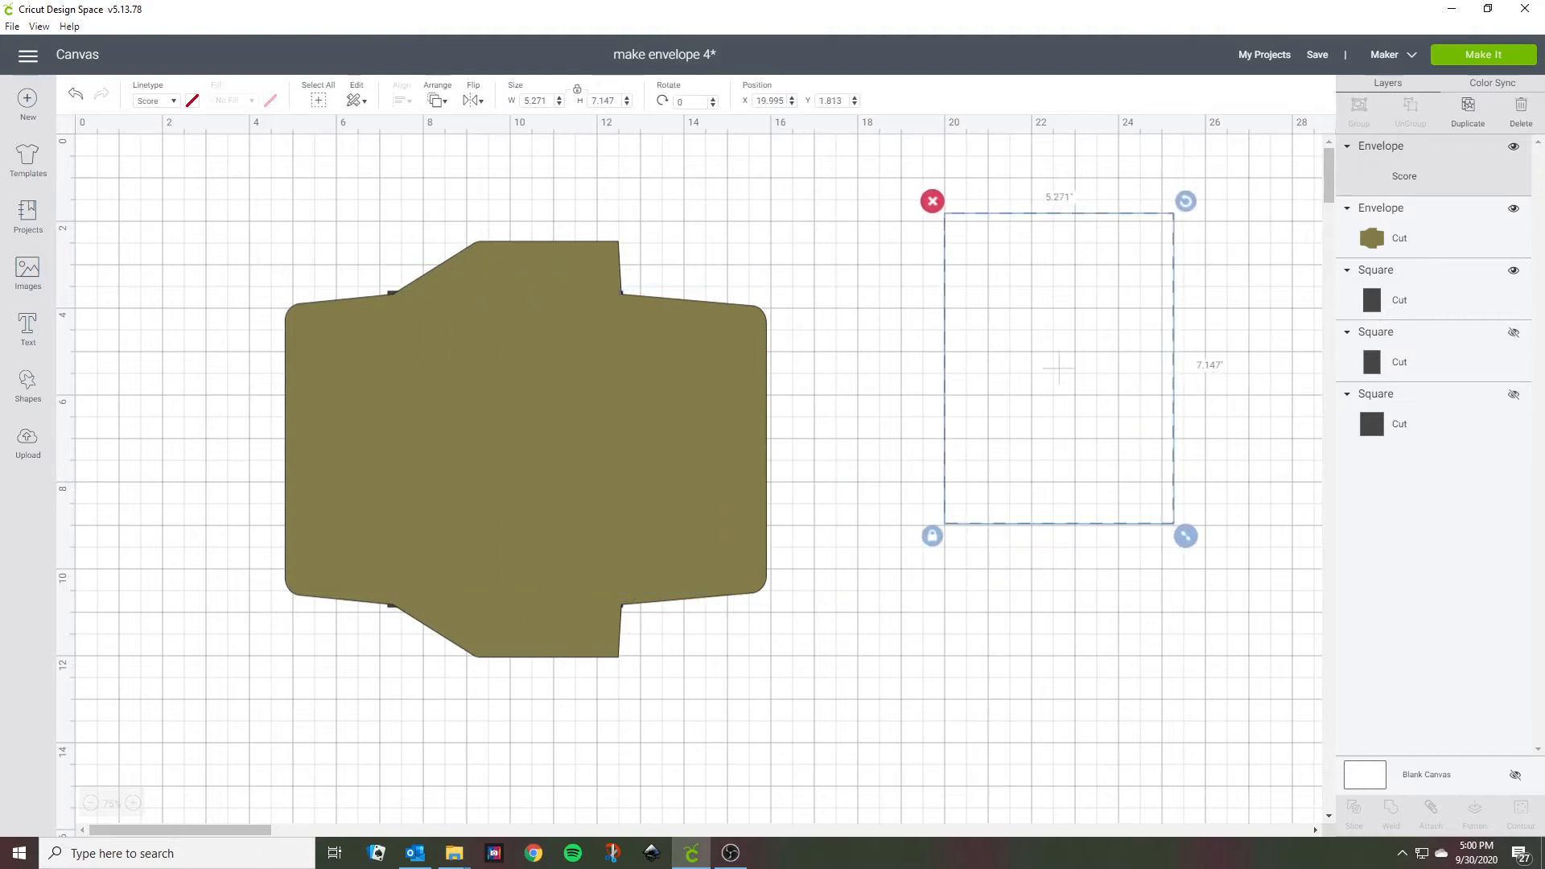
left_click(1513, 149)
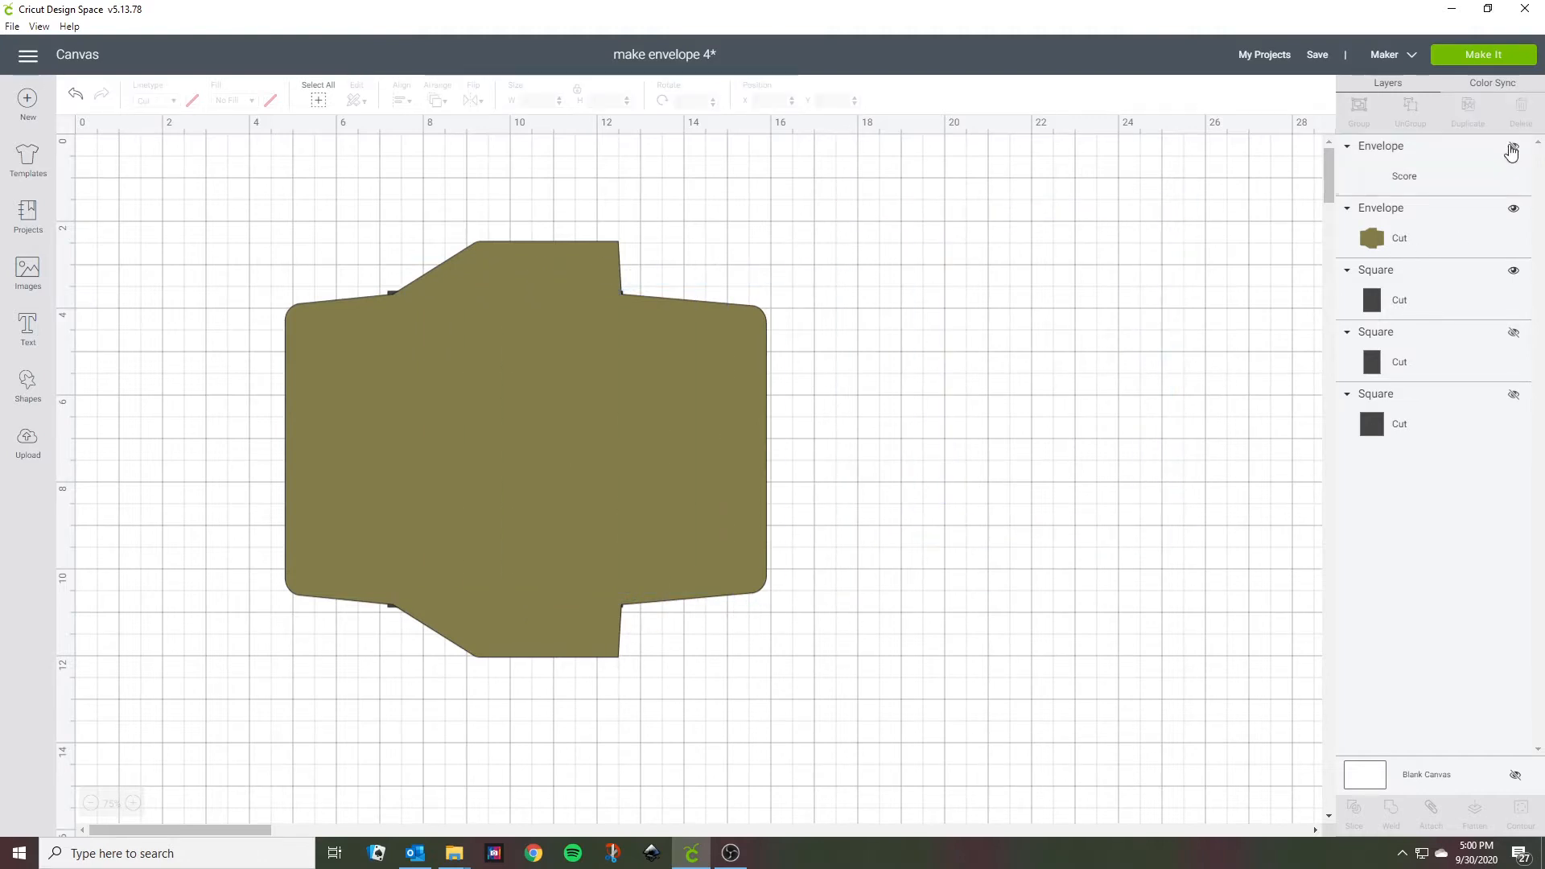
Align the envelope over the rectangle, select both and slice them.
left_click_drag(388, 399, 389, 397)
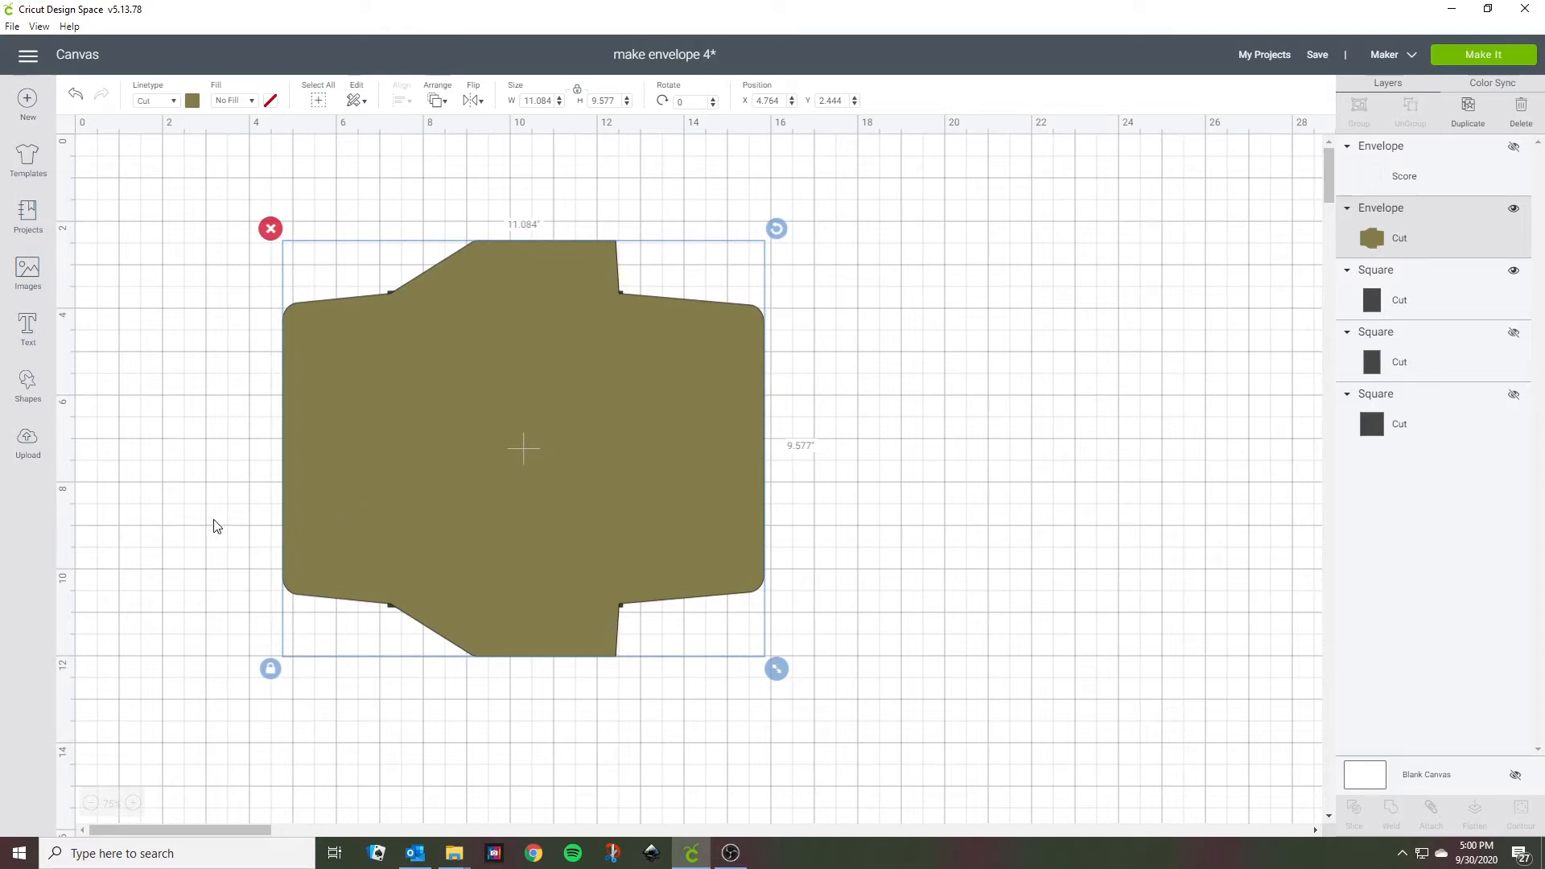
left_click_drag(173, 383, 853, 433)
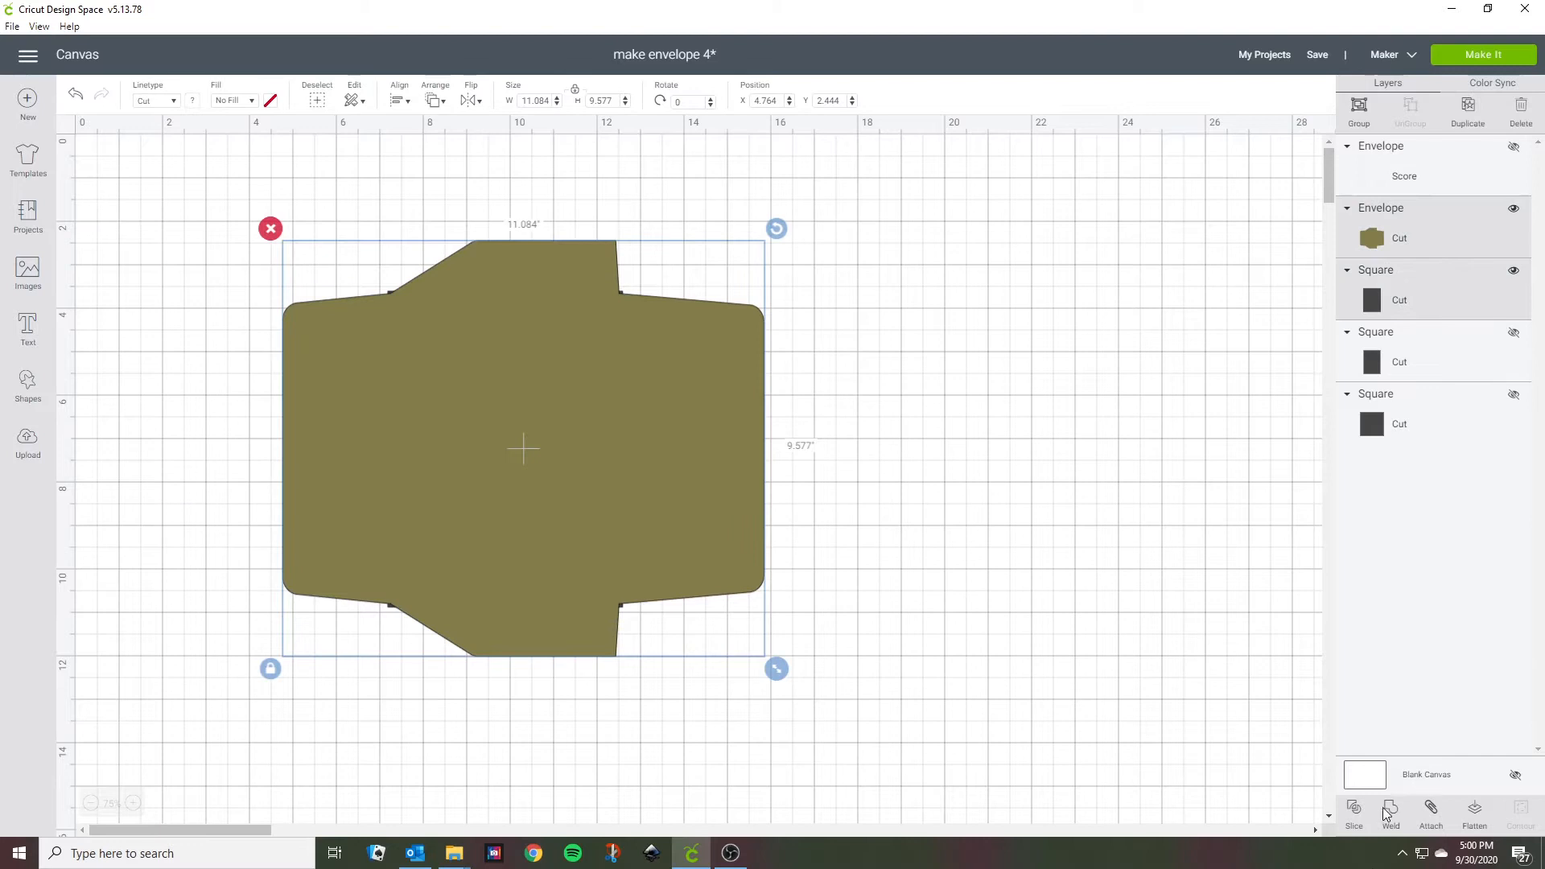
left_click(1355, 811)
Move the sliced centre panel out of the envelope and recolour it light purple.
left_click_drag(514, 500, 1006, 576)
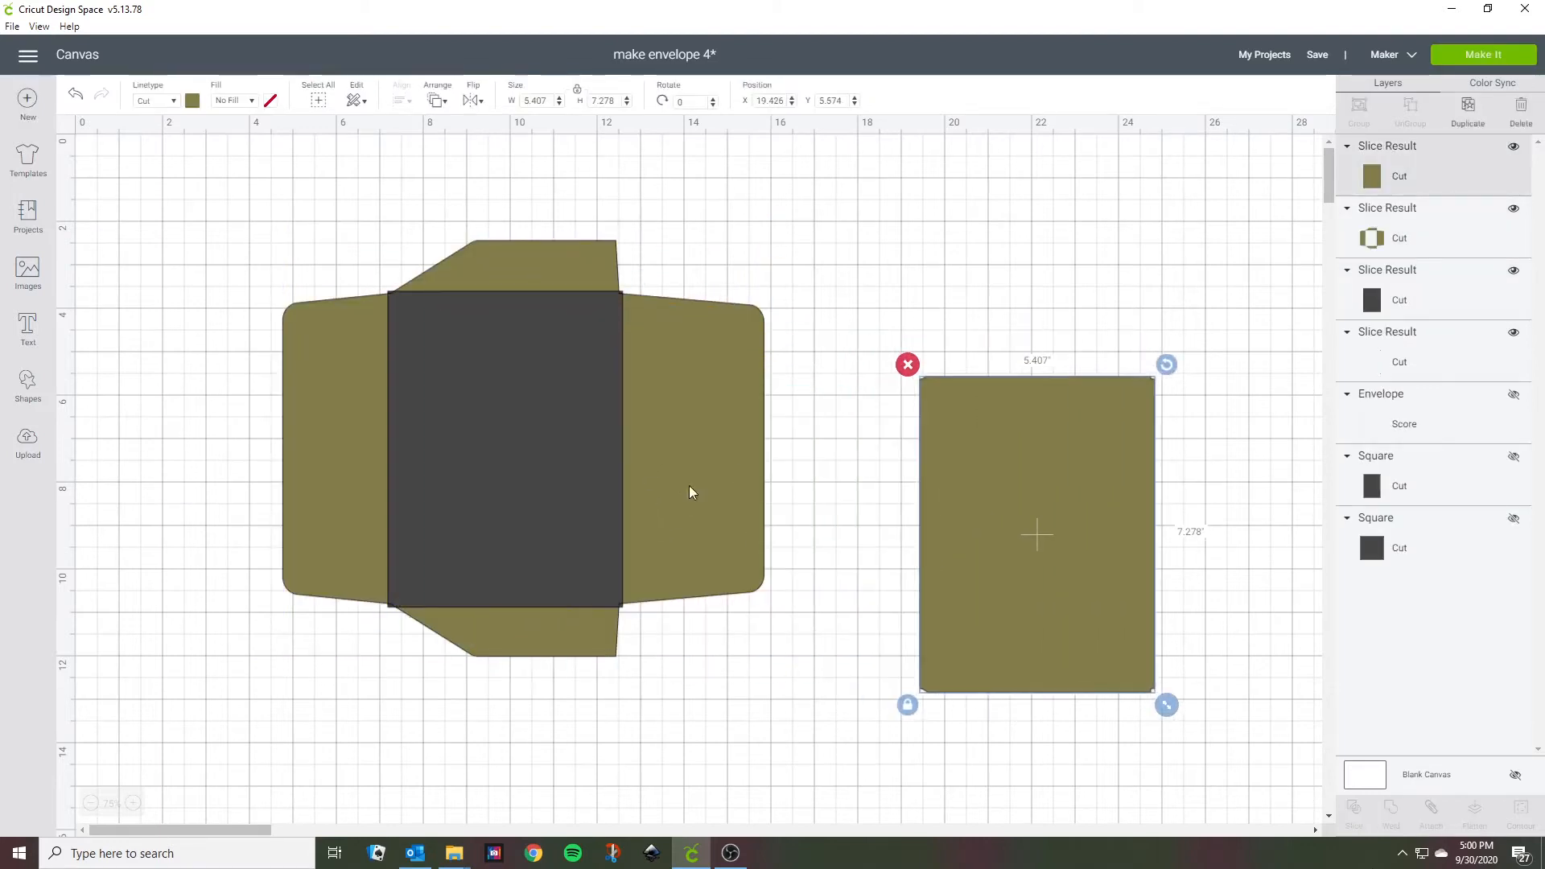
left_click(192, 100)
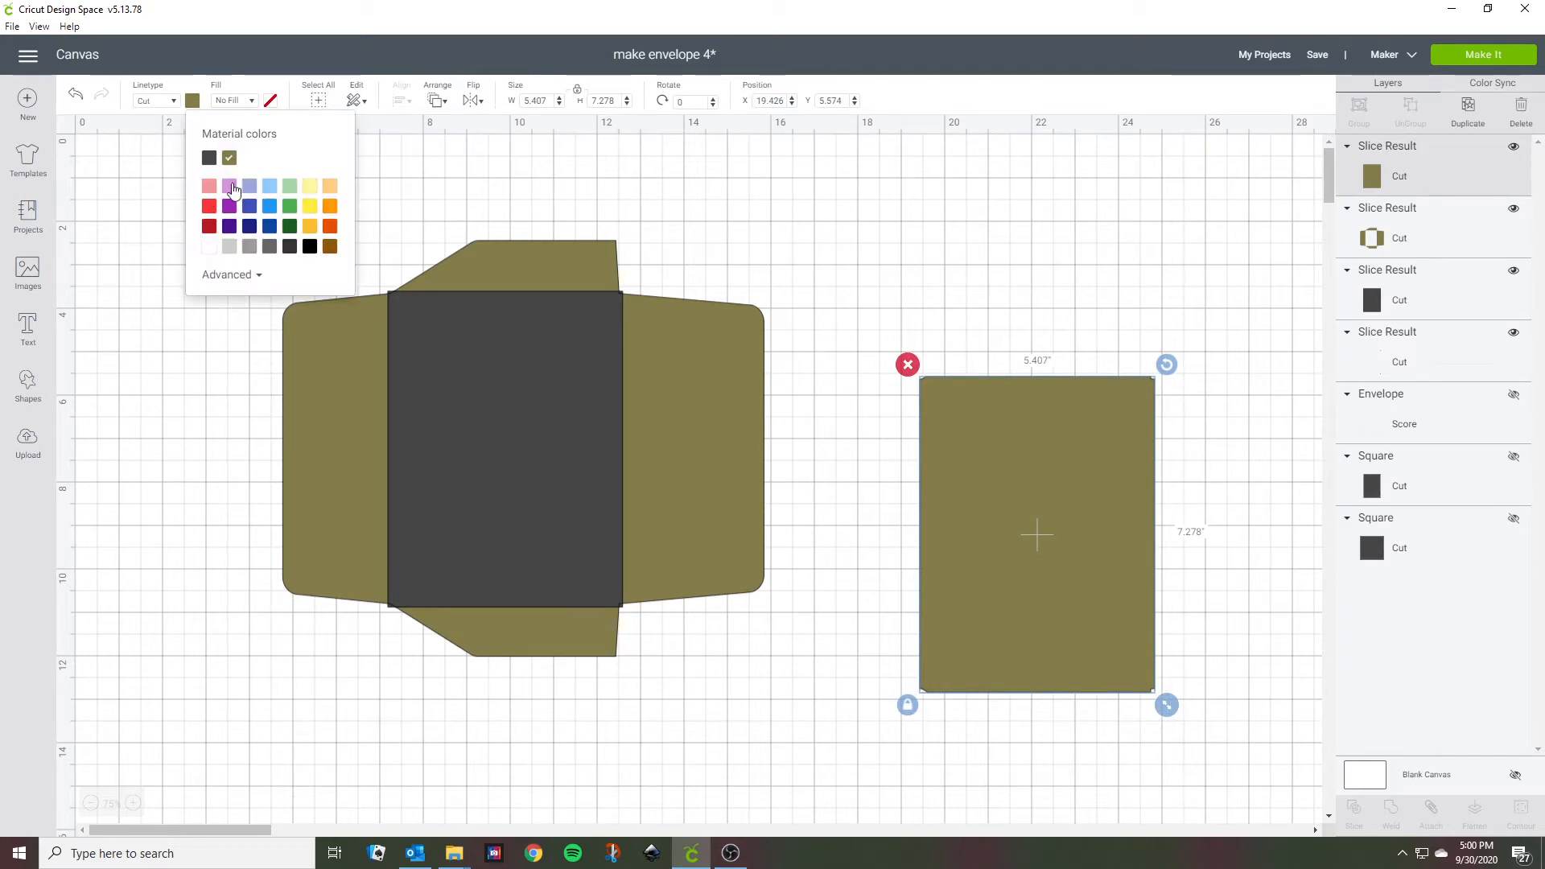
left_click(231, 189)
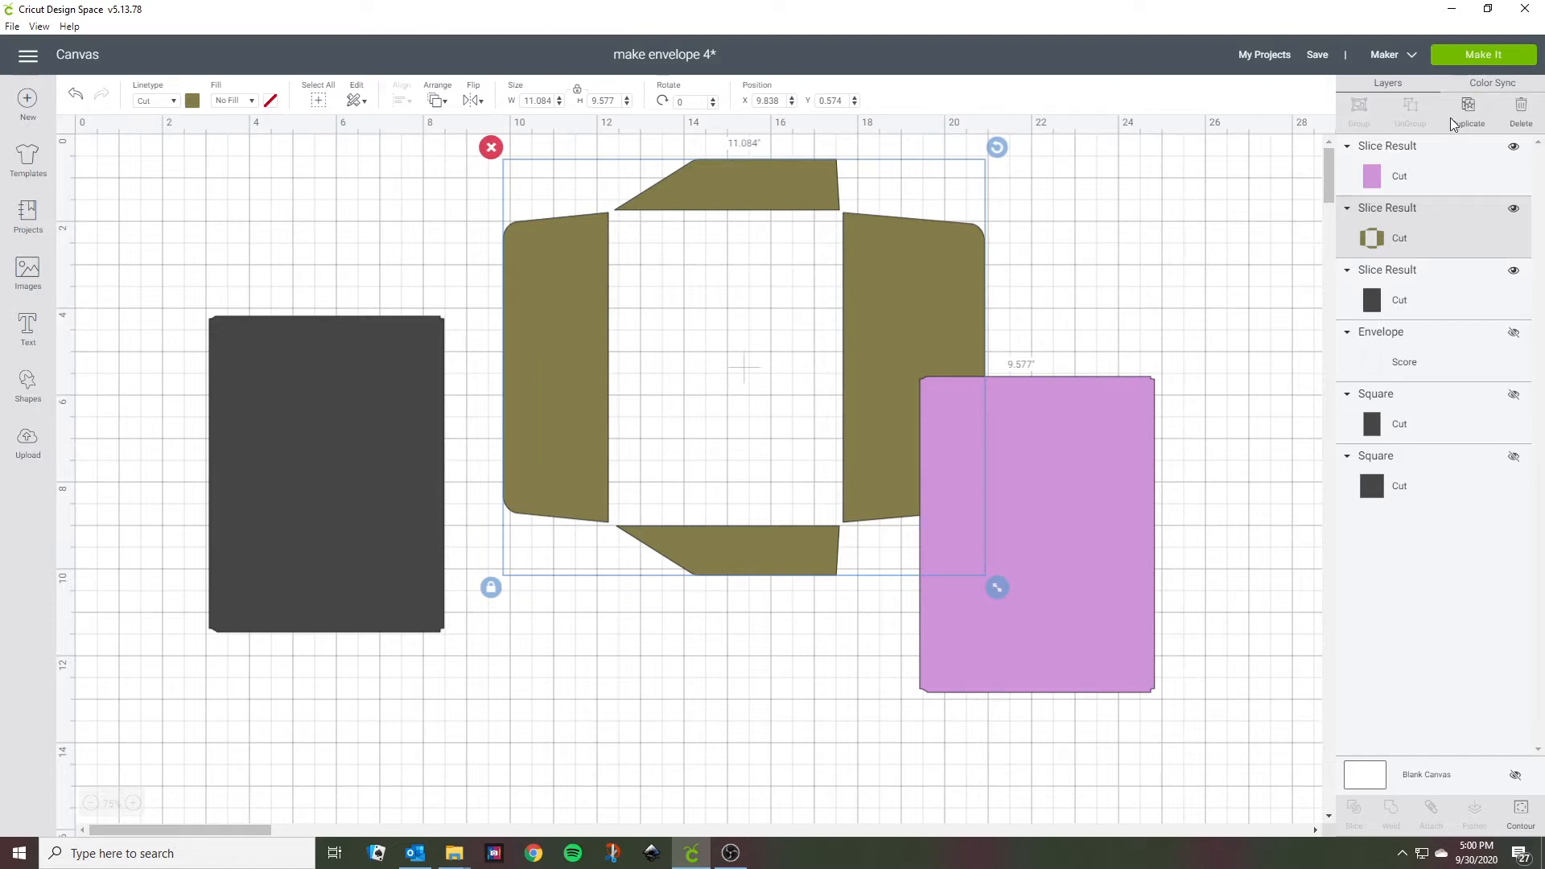
Duplicate the sliced piece containing the four envelope flaps three times.
left_click(1472, 110)
left_click(1471, 111)
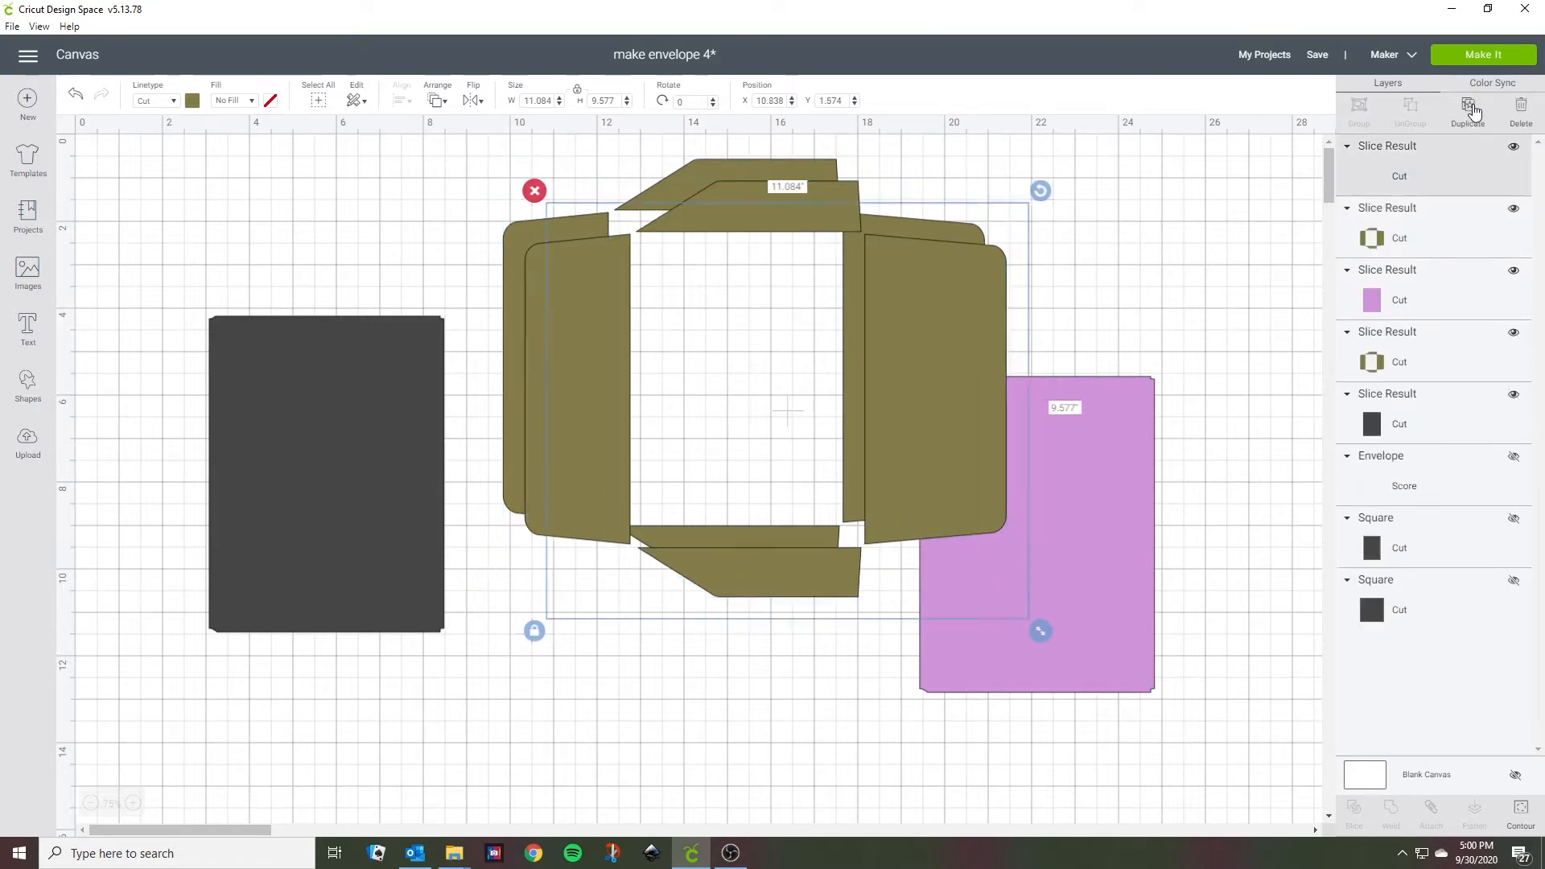
left_click(1471, 110)
left_click_drag(821, 263, 823, 263)
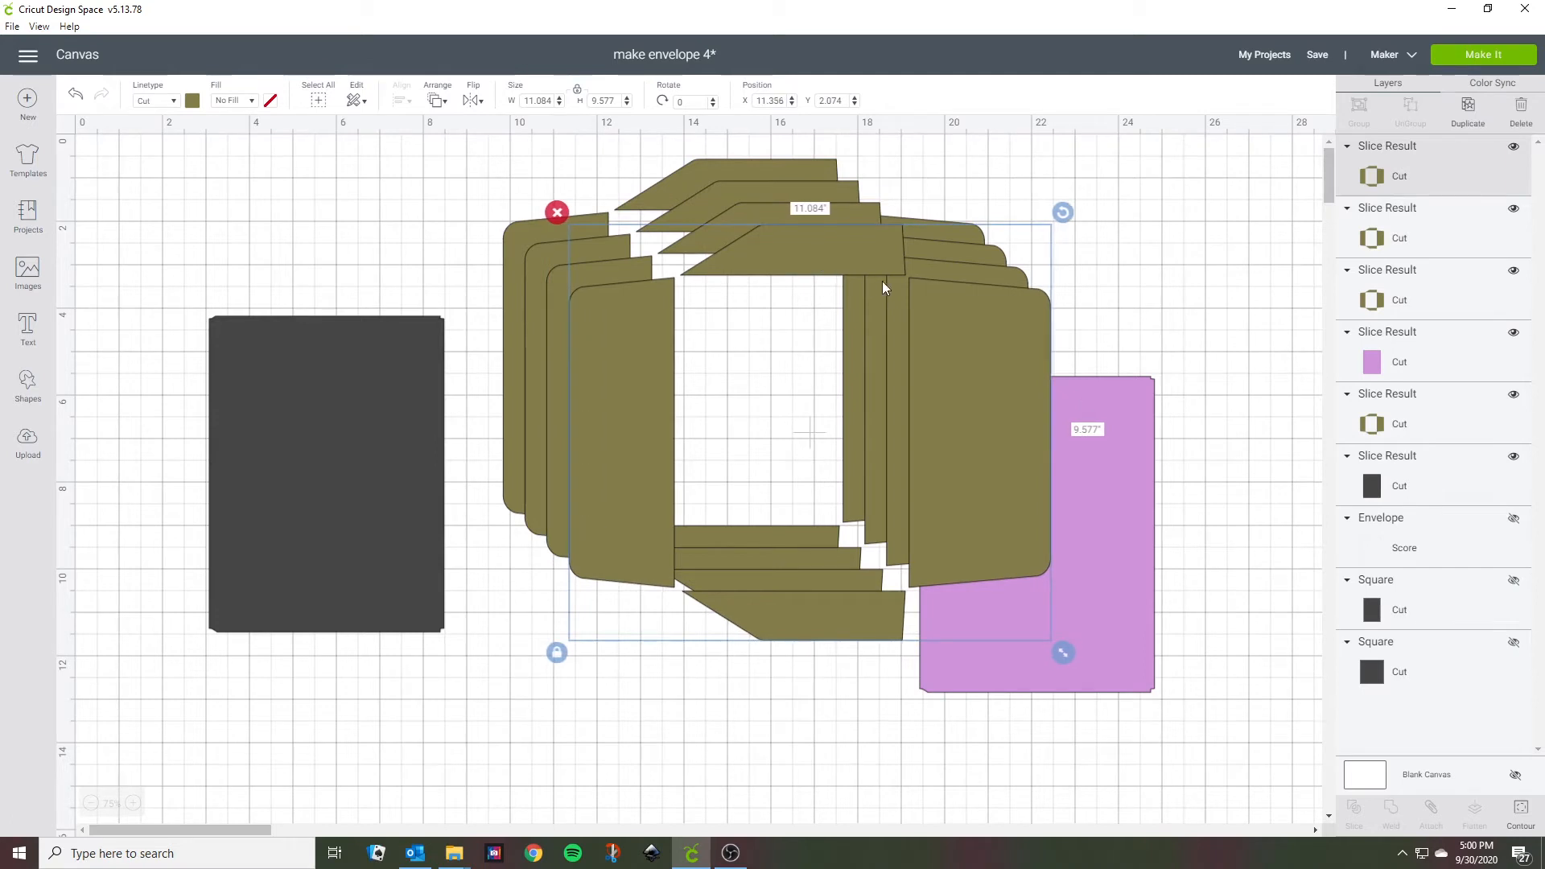
Hide the side and bottom flap contours on the front copy, leaving the top flap, and move that flap away from the stack.
left_click(1520, 811)
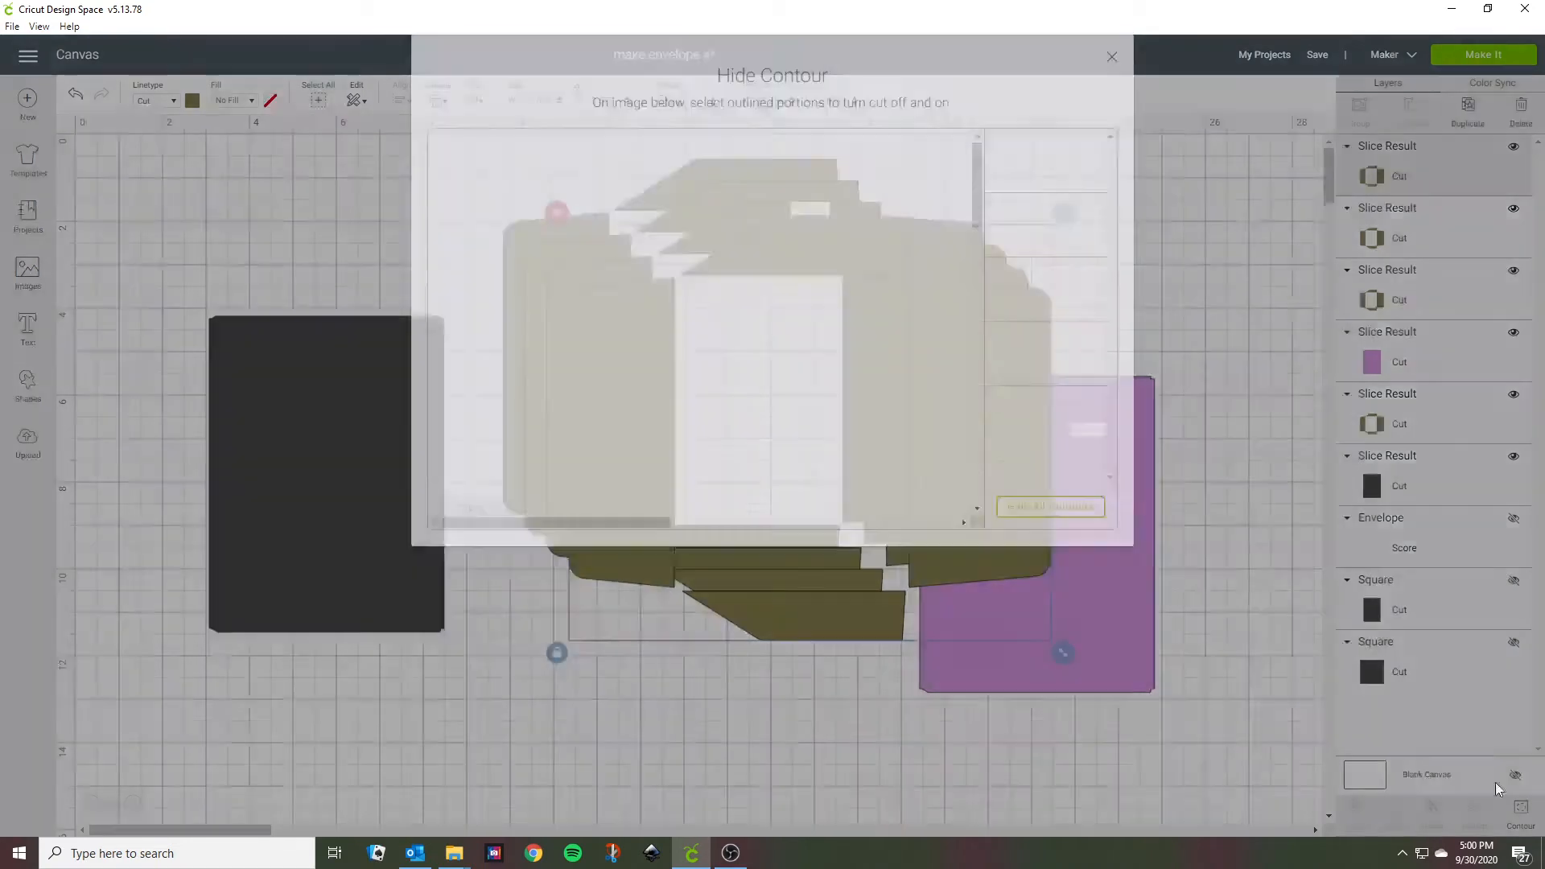
left_click(728, 260)
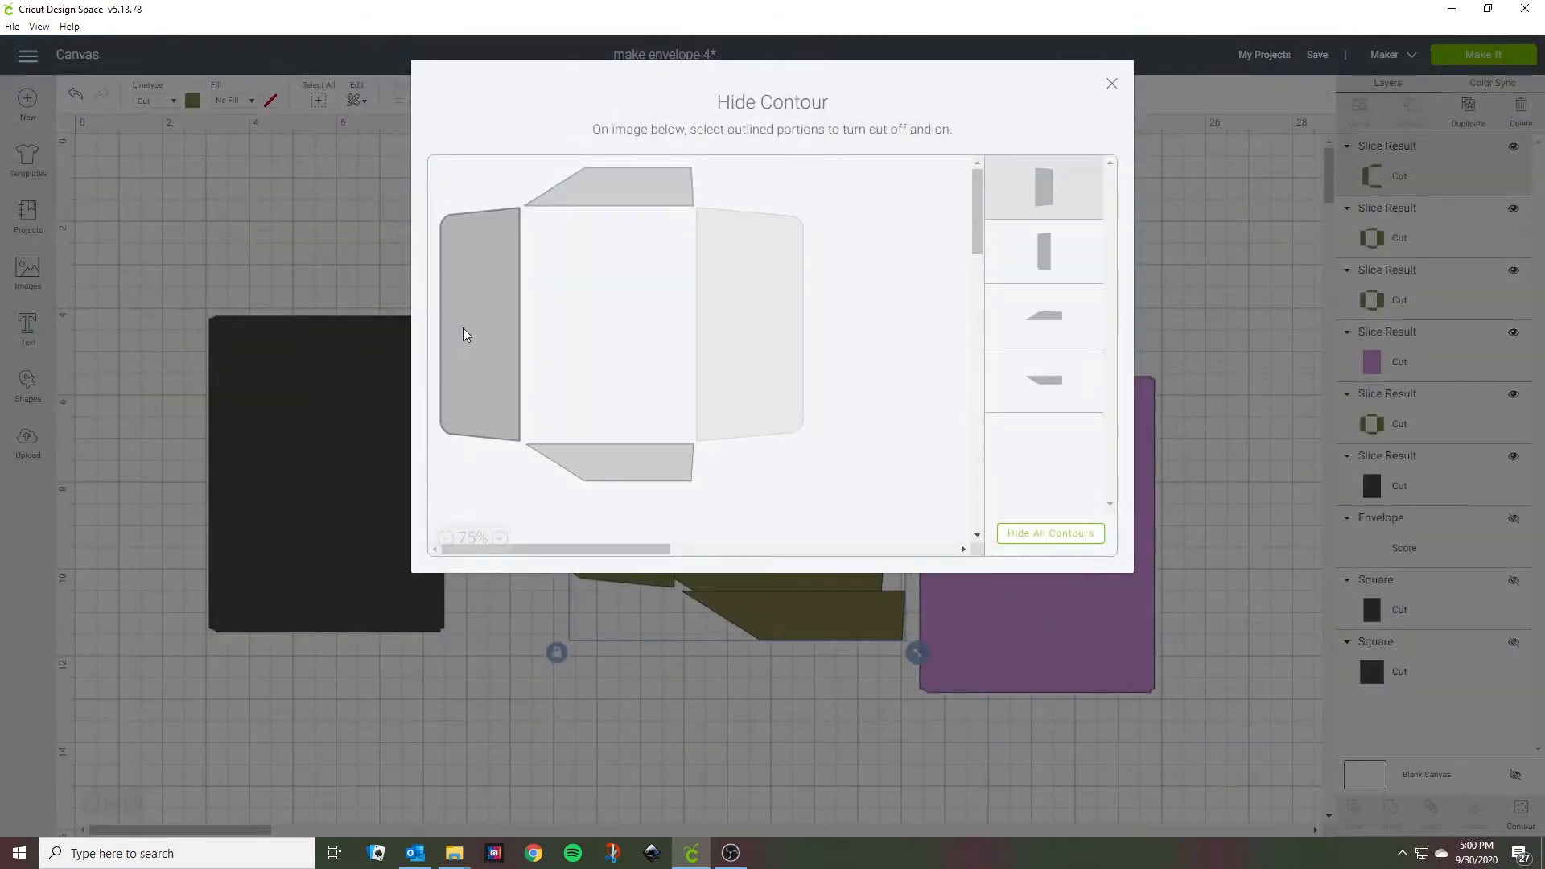
left_click(466, 335)
left_click(606, 481)
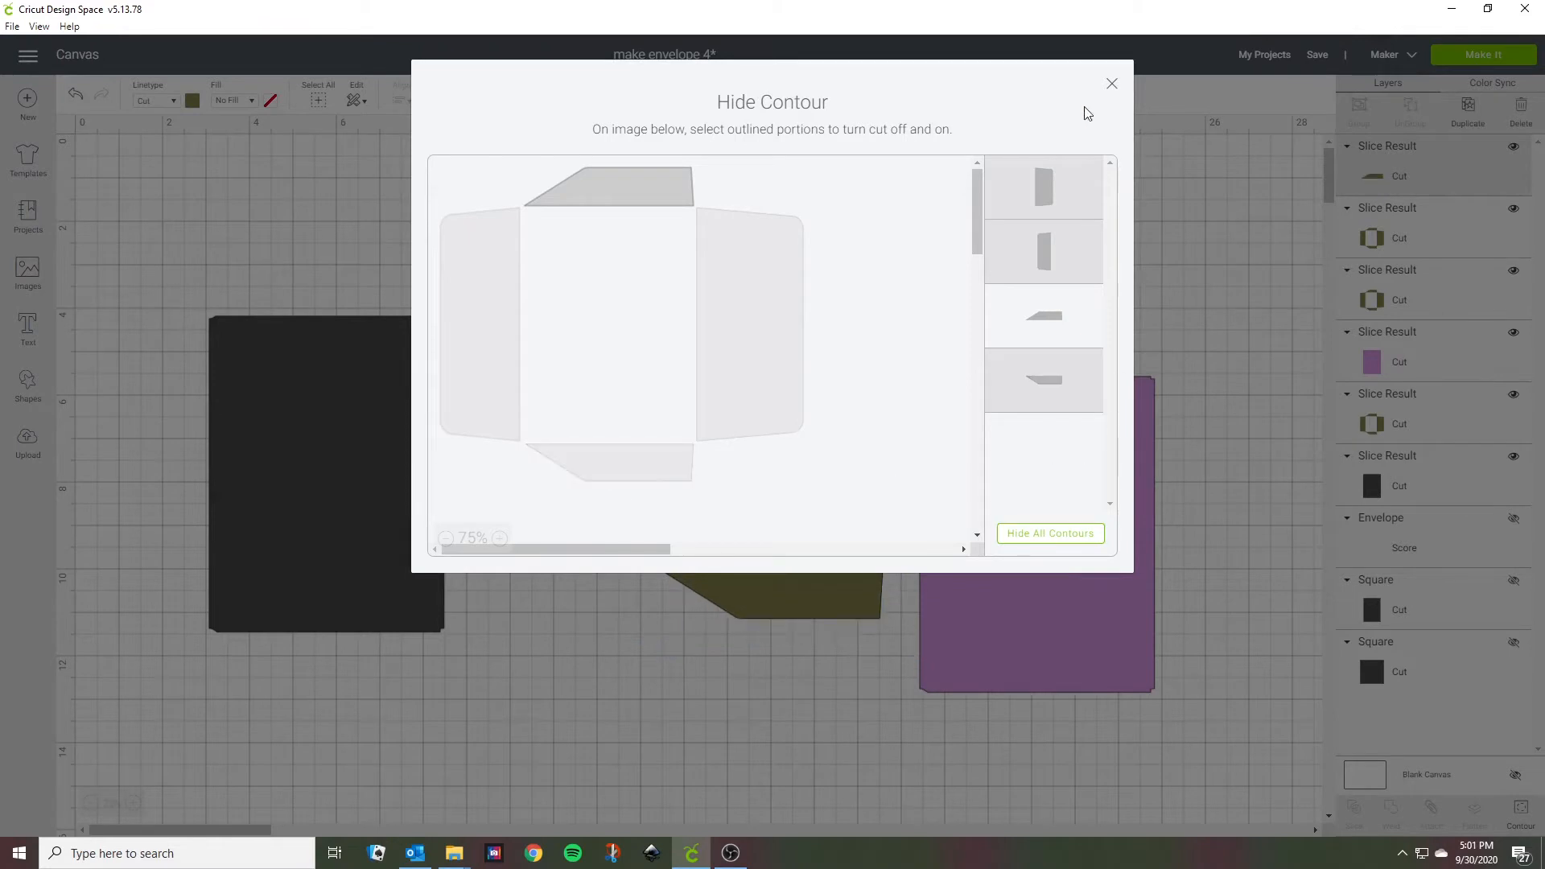
left_click(1111, 85)
left_click_drag(763, 263, 1127, 258)
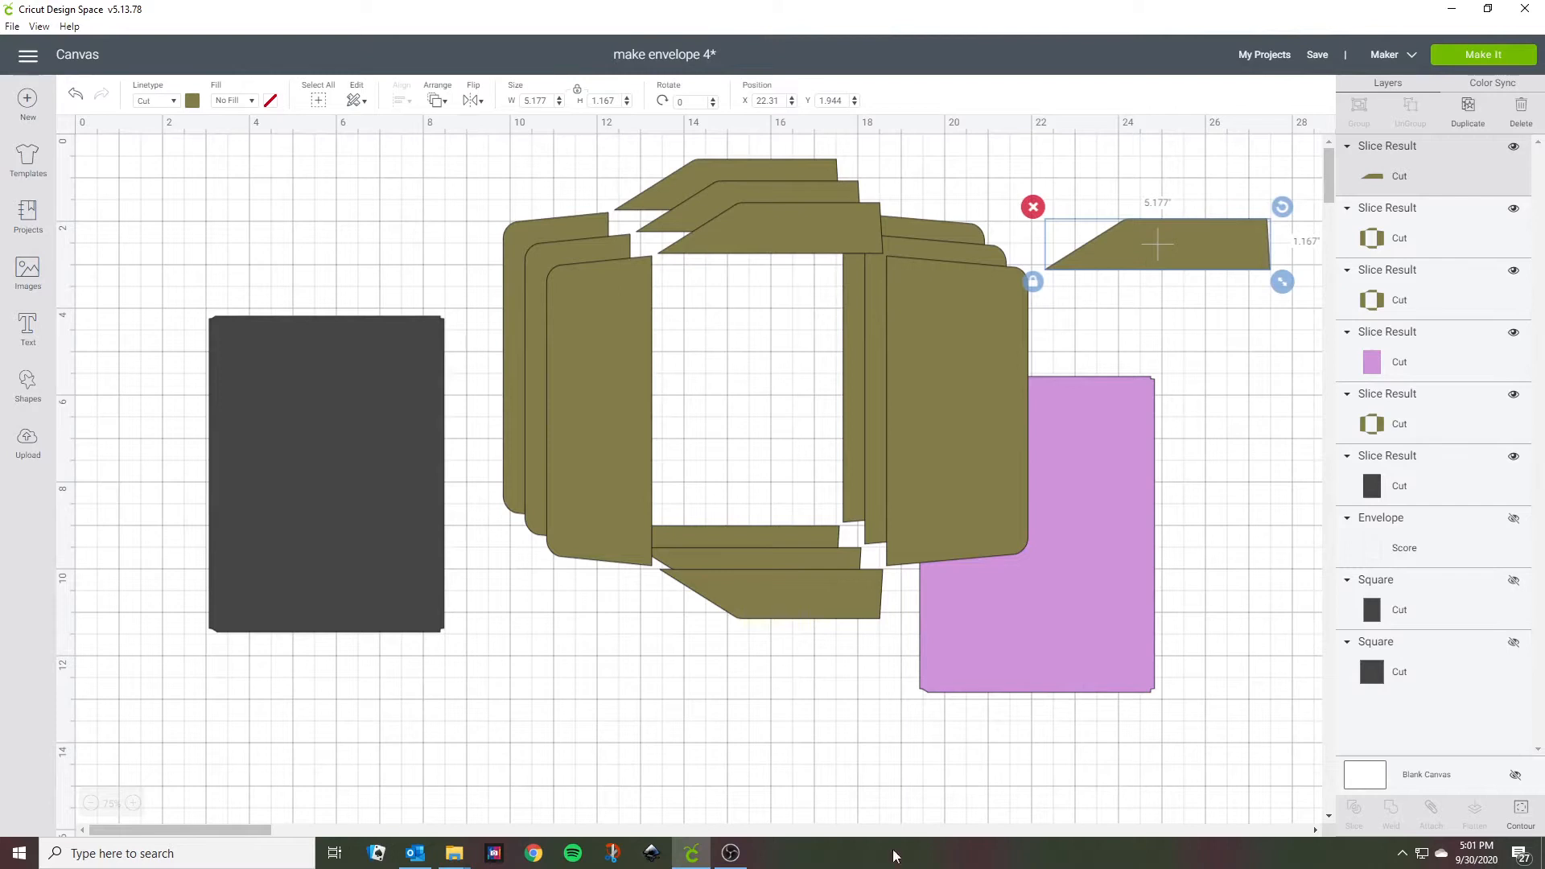
mouse_move(730, 858)
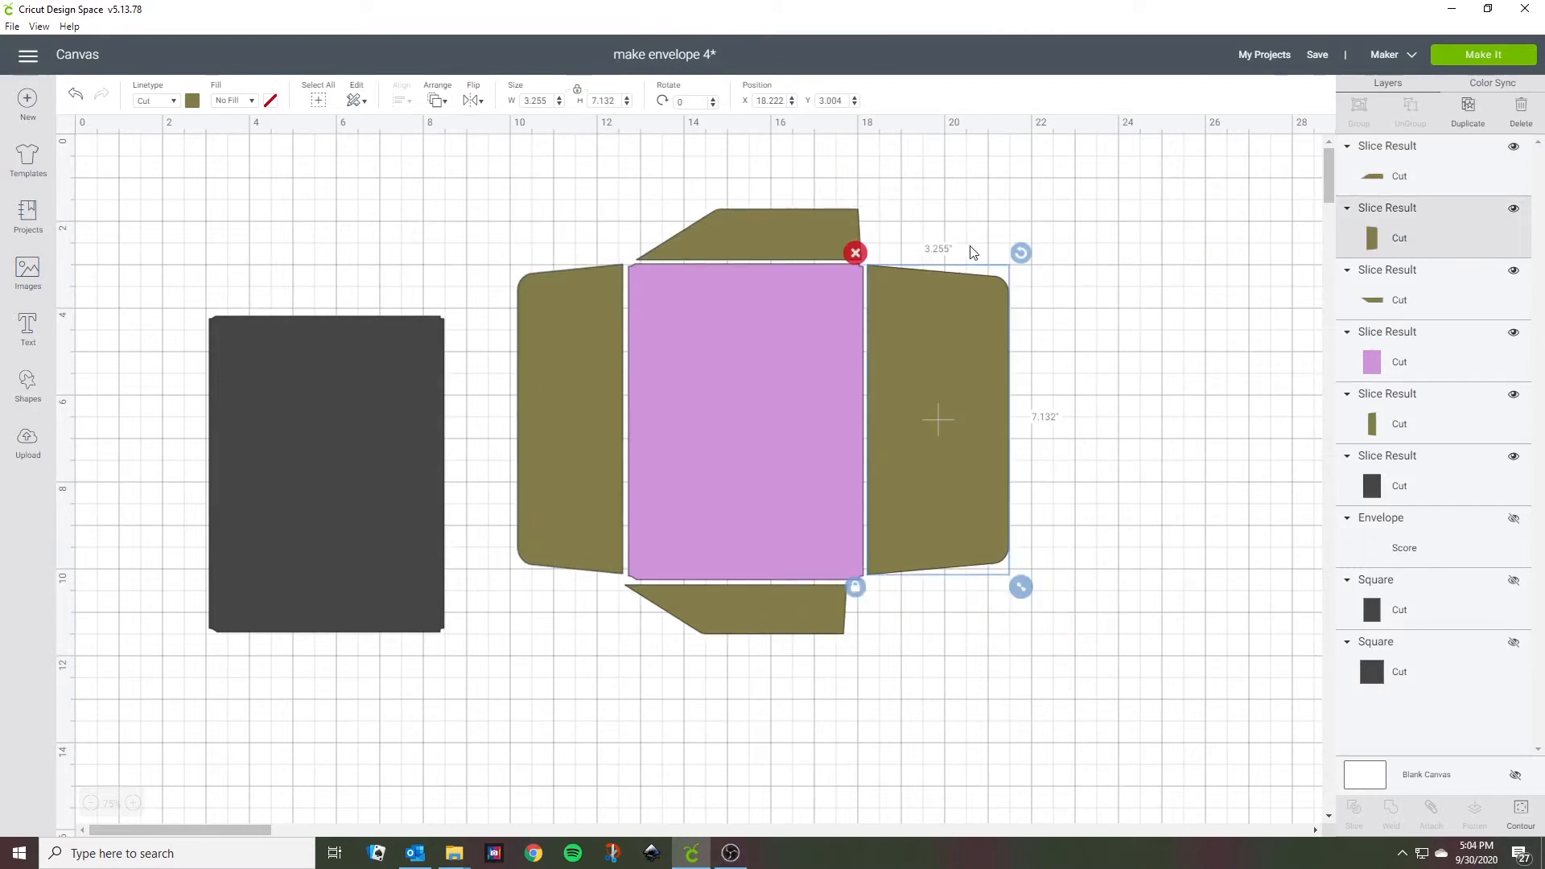
Delete the dark grey rectangle and hide the four olive flap layers, keeping only the purple panel displayed.
left_click(329, 455)
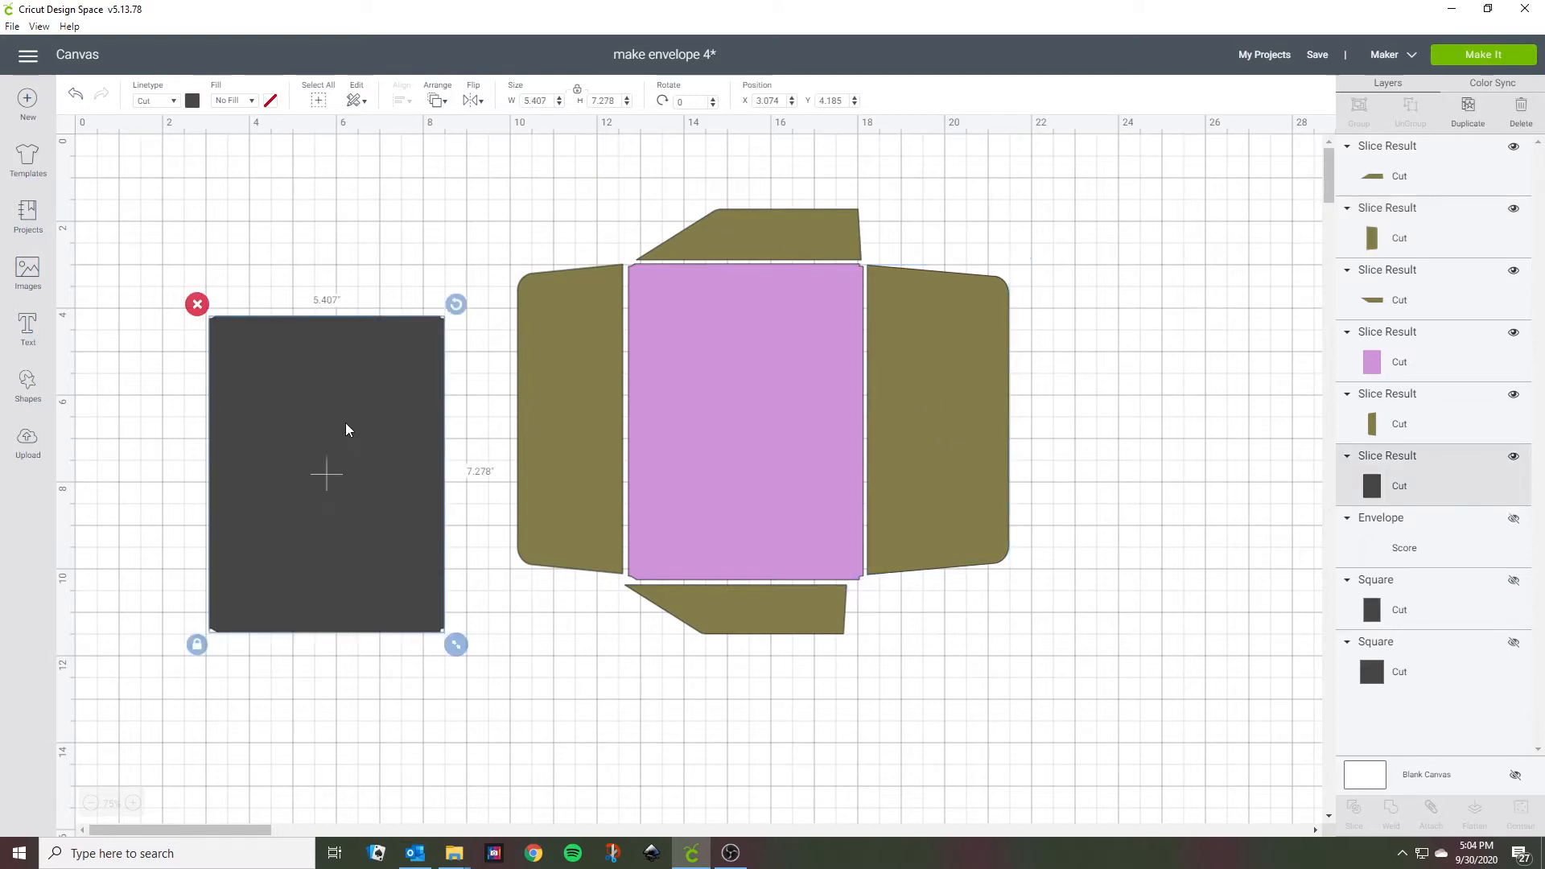
left_click(195, 305)
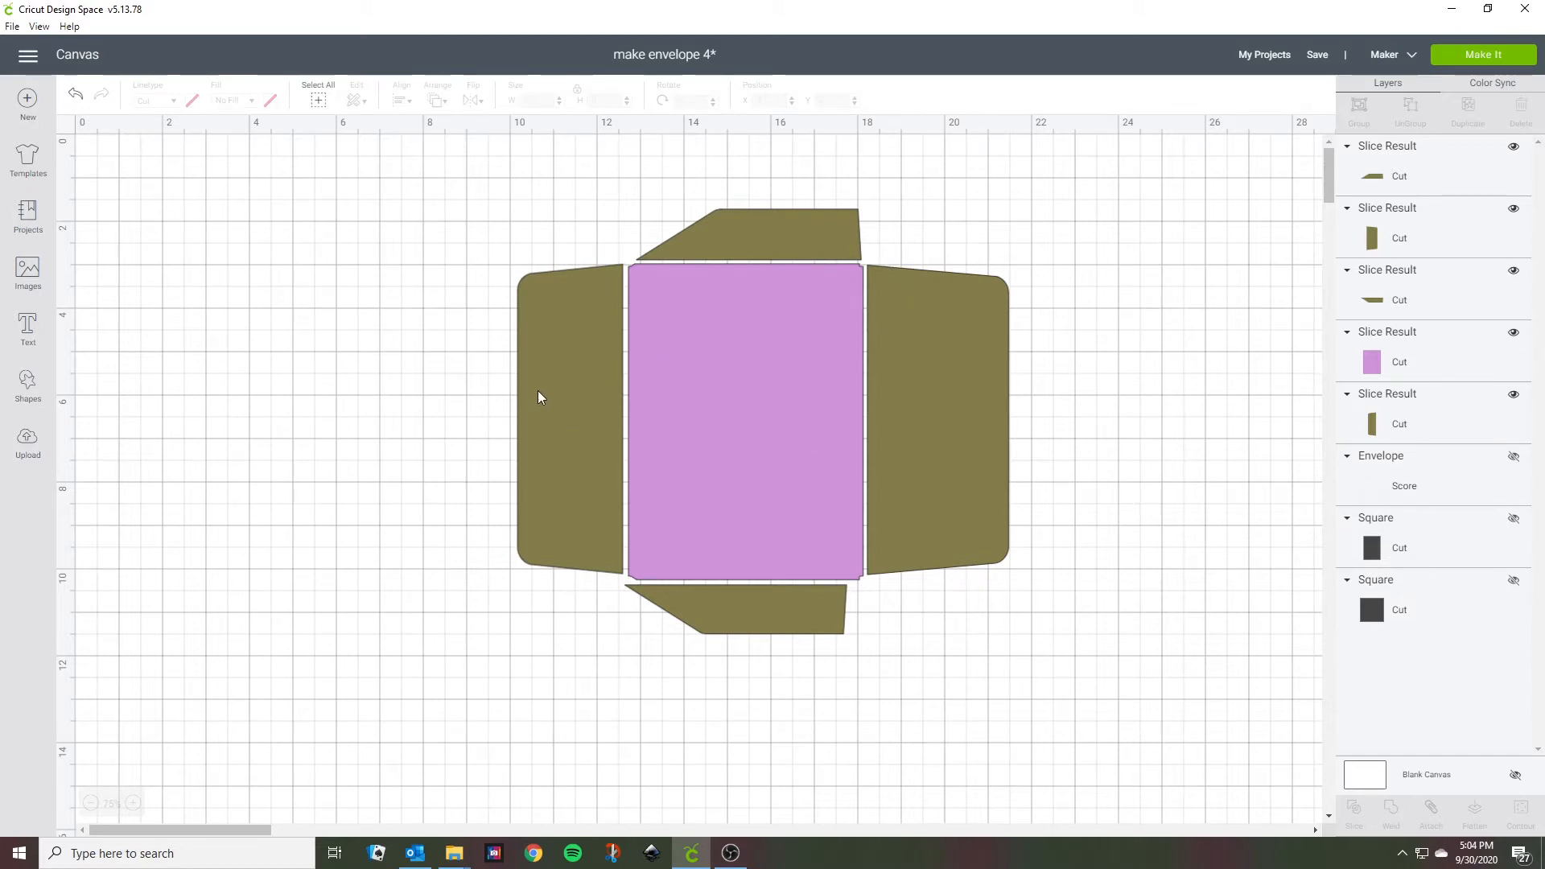
left_click(563, 410)
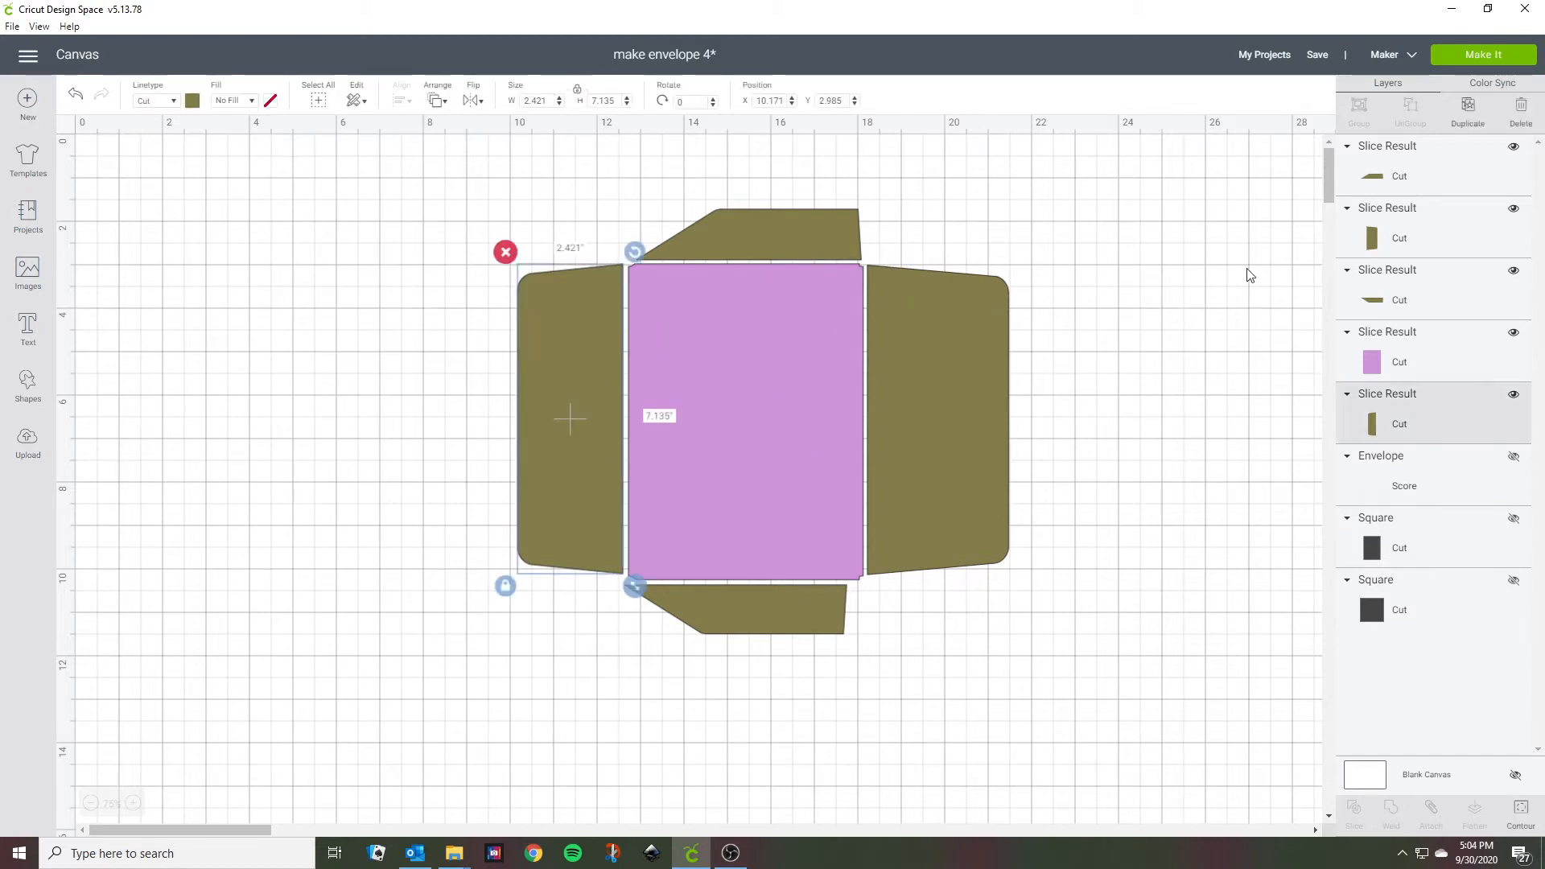
left_click(1513, 396)
left_click(1514, 271)
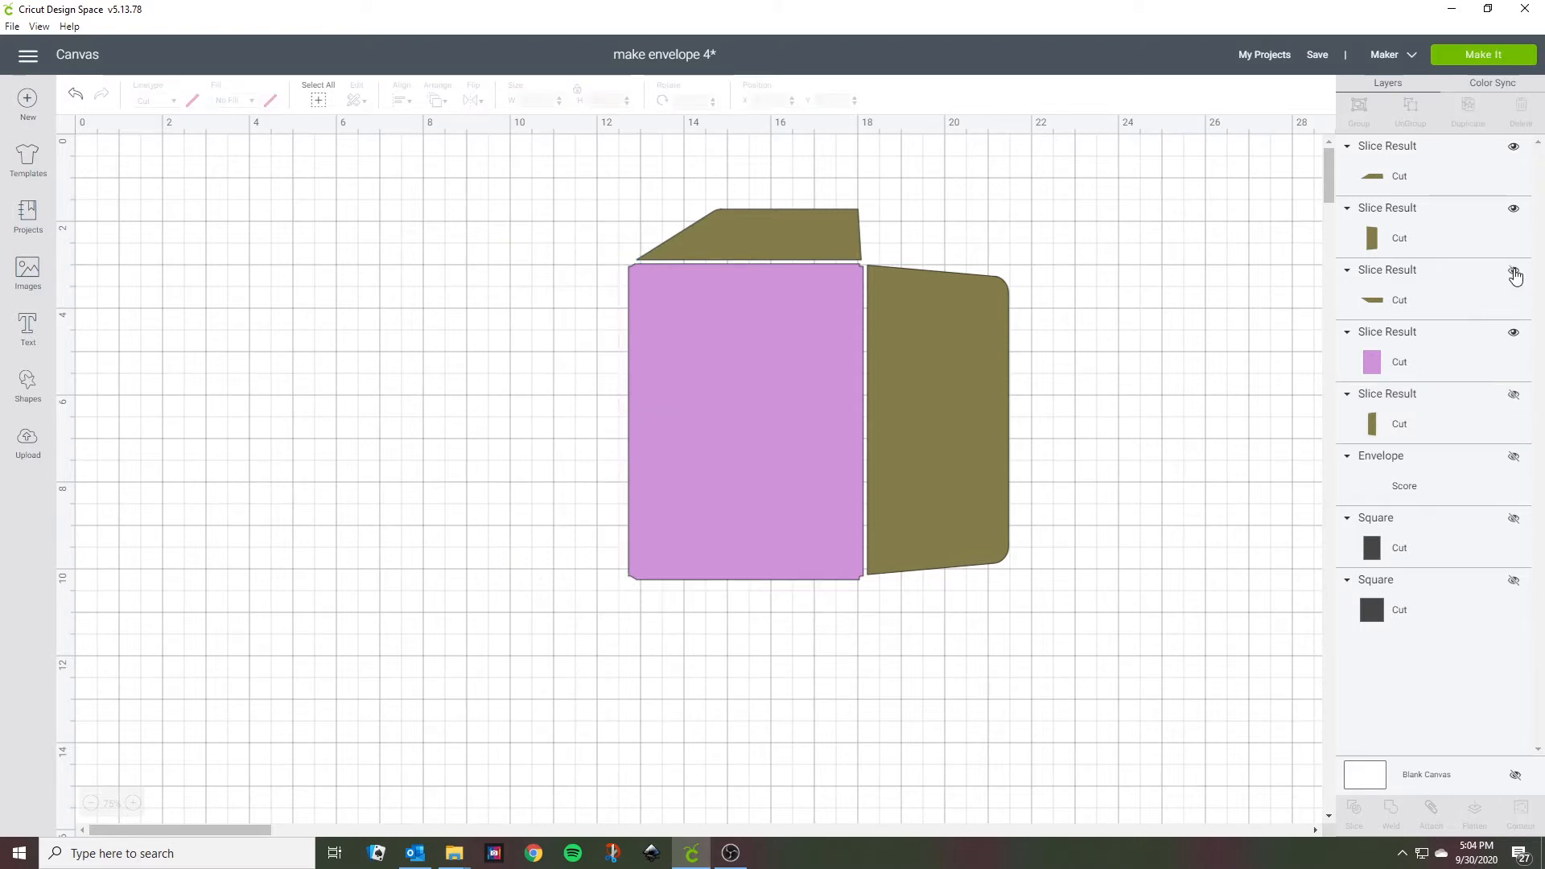
left_click(1514, 209)
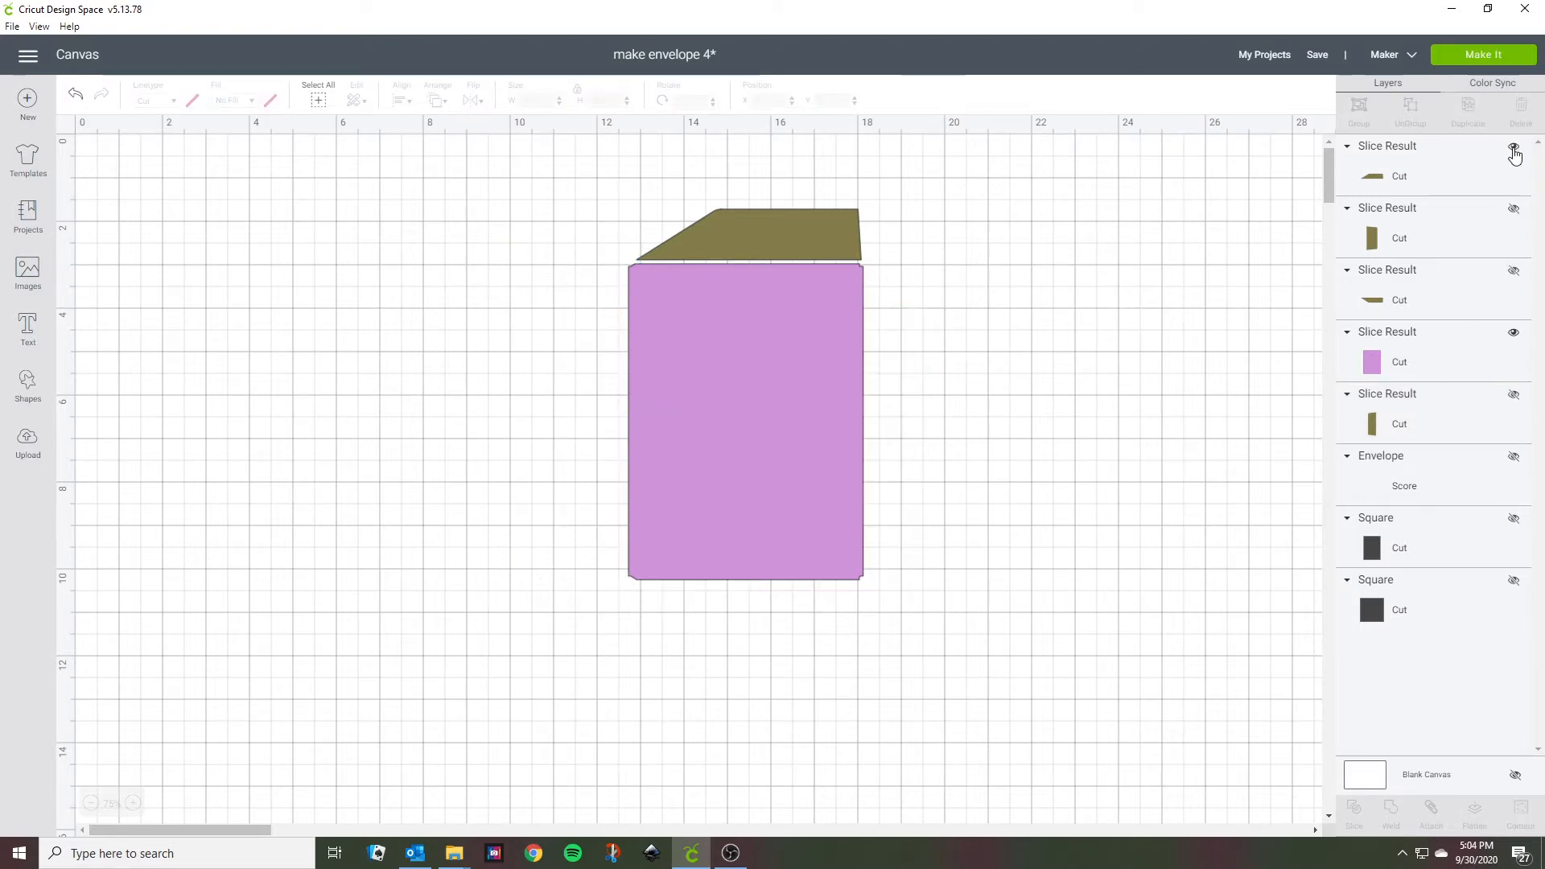
left_click(1514, 147)
Move the purple panel aside, unlock its proportions and resize it to 6.407 in wide by 8.278 in high.
left_click_drag(678, 494, 567, 547)
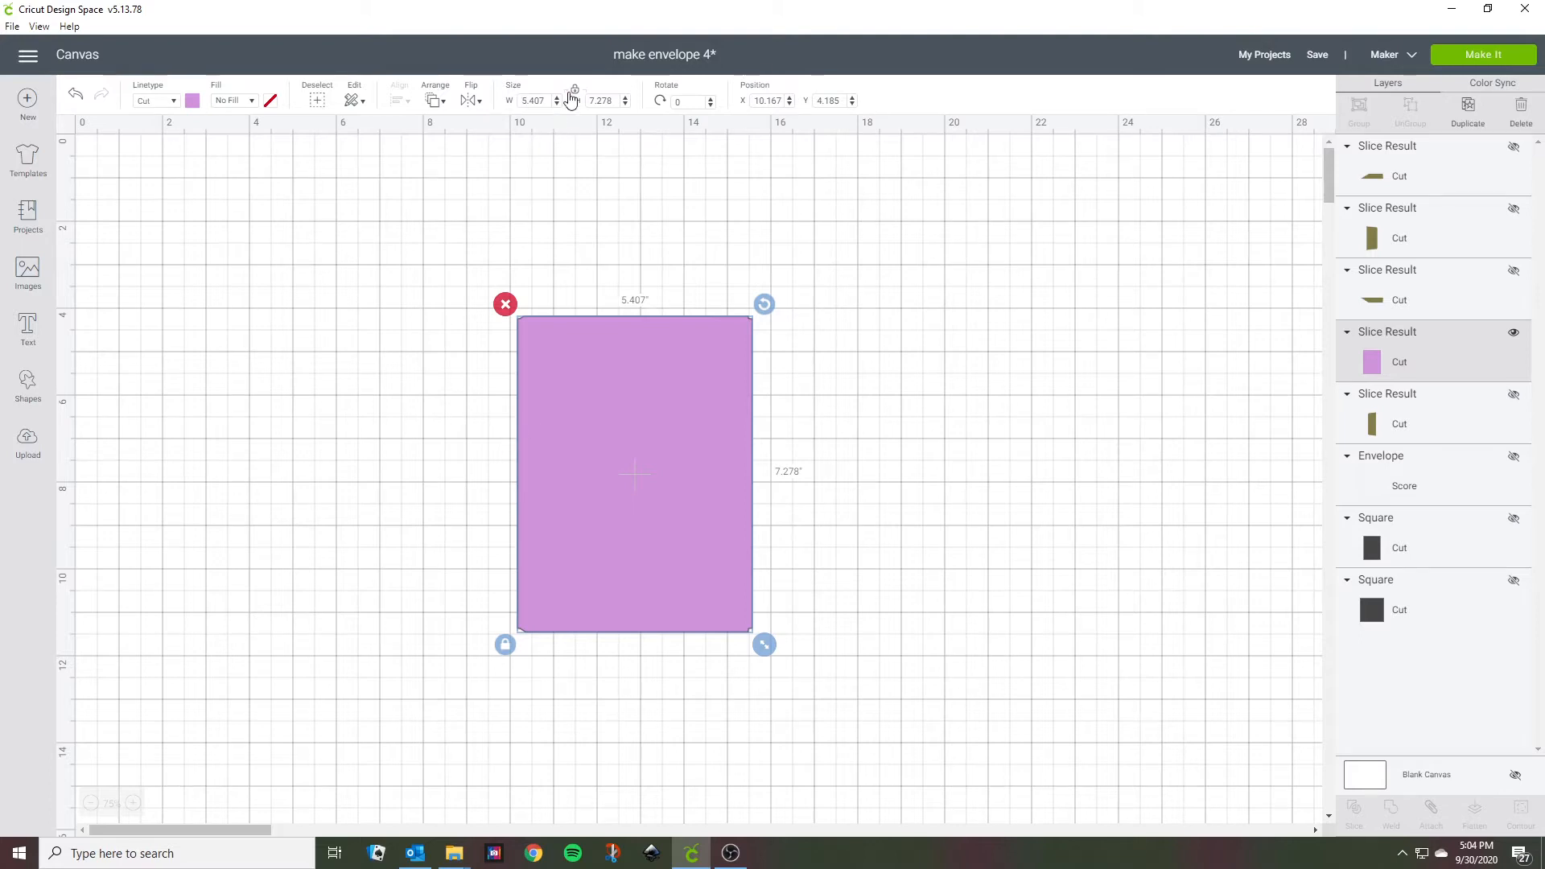
left_click(574, 89)
left_click(524, 103)
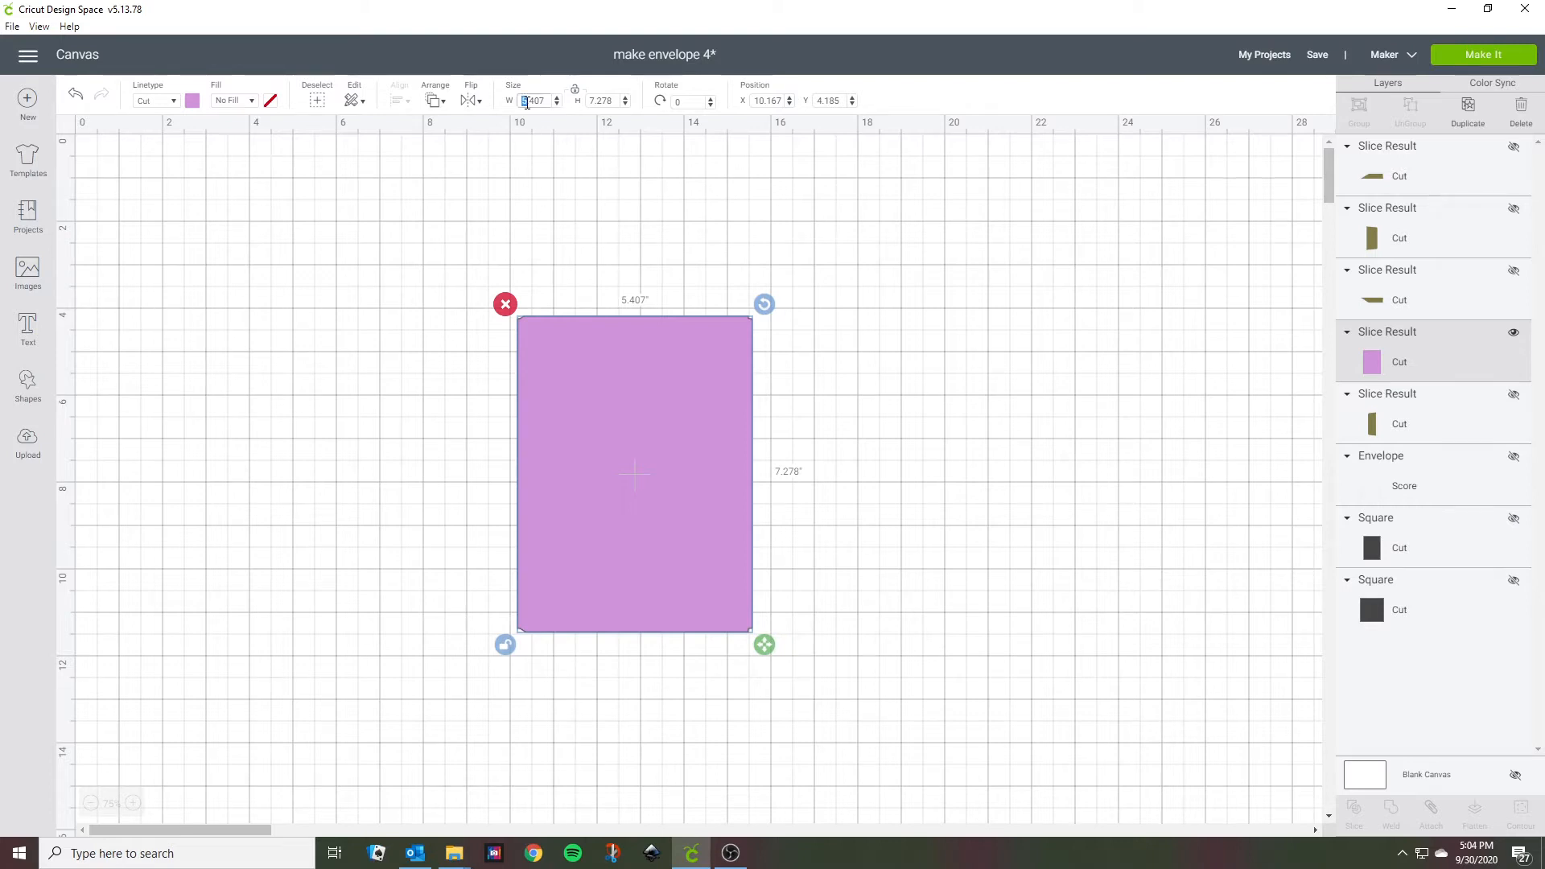
type("6")
key("Return")
left_click(593, 100)
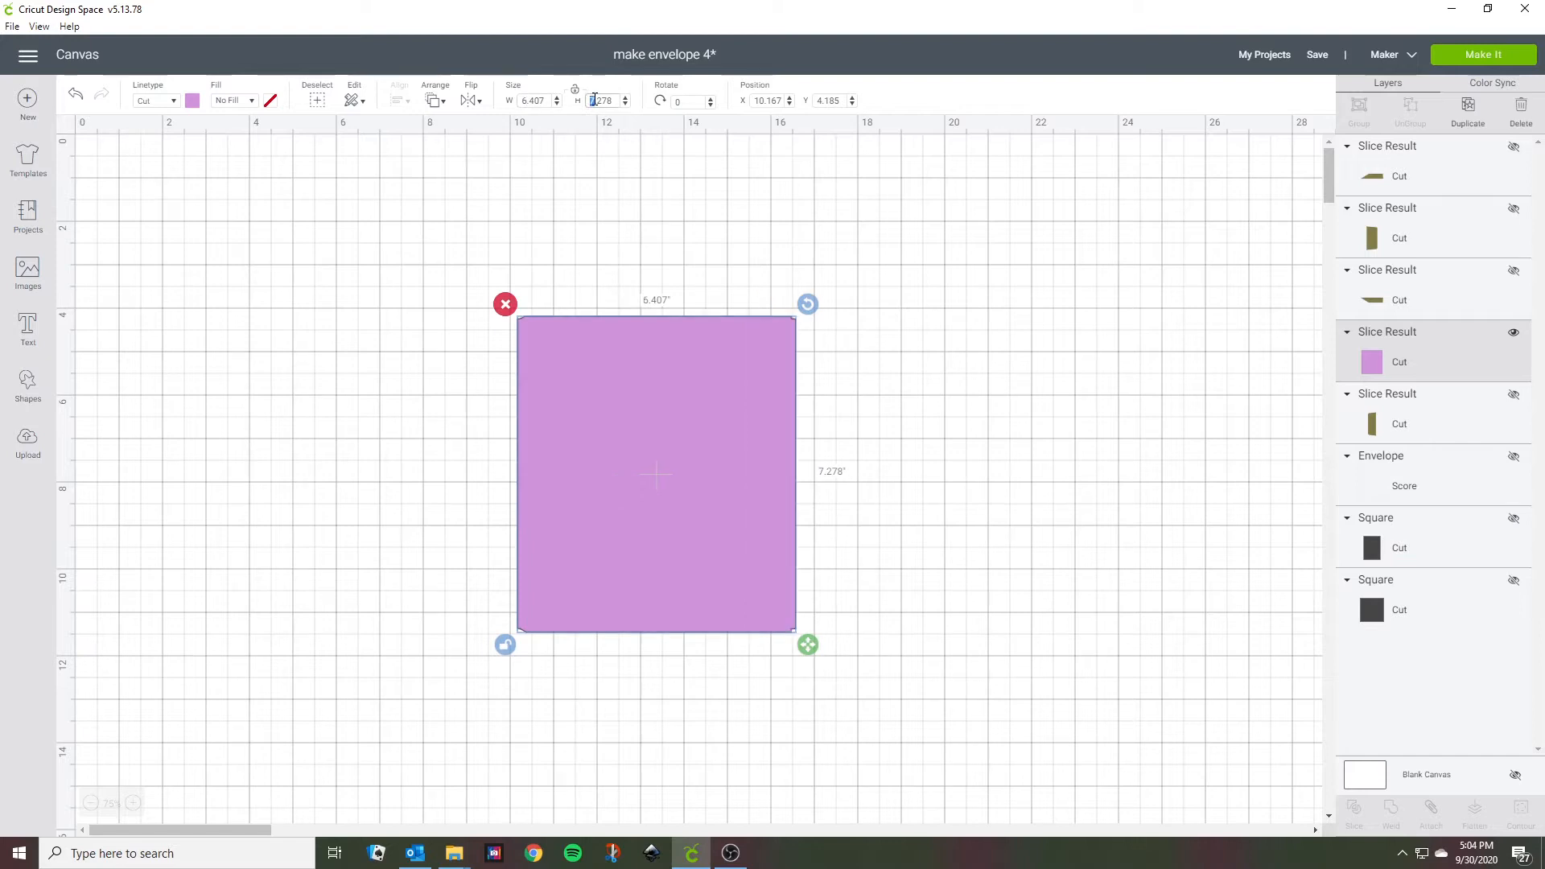
type("8")
key("Return")
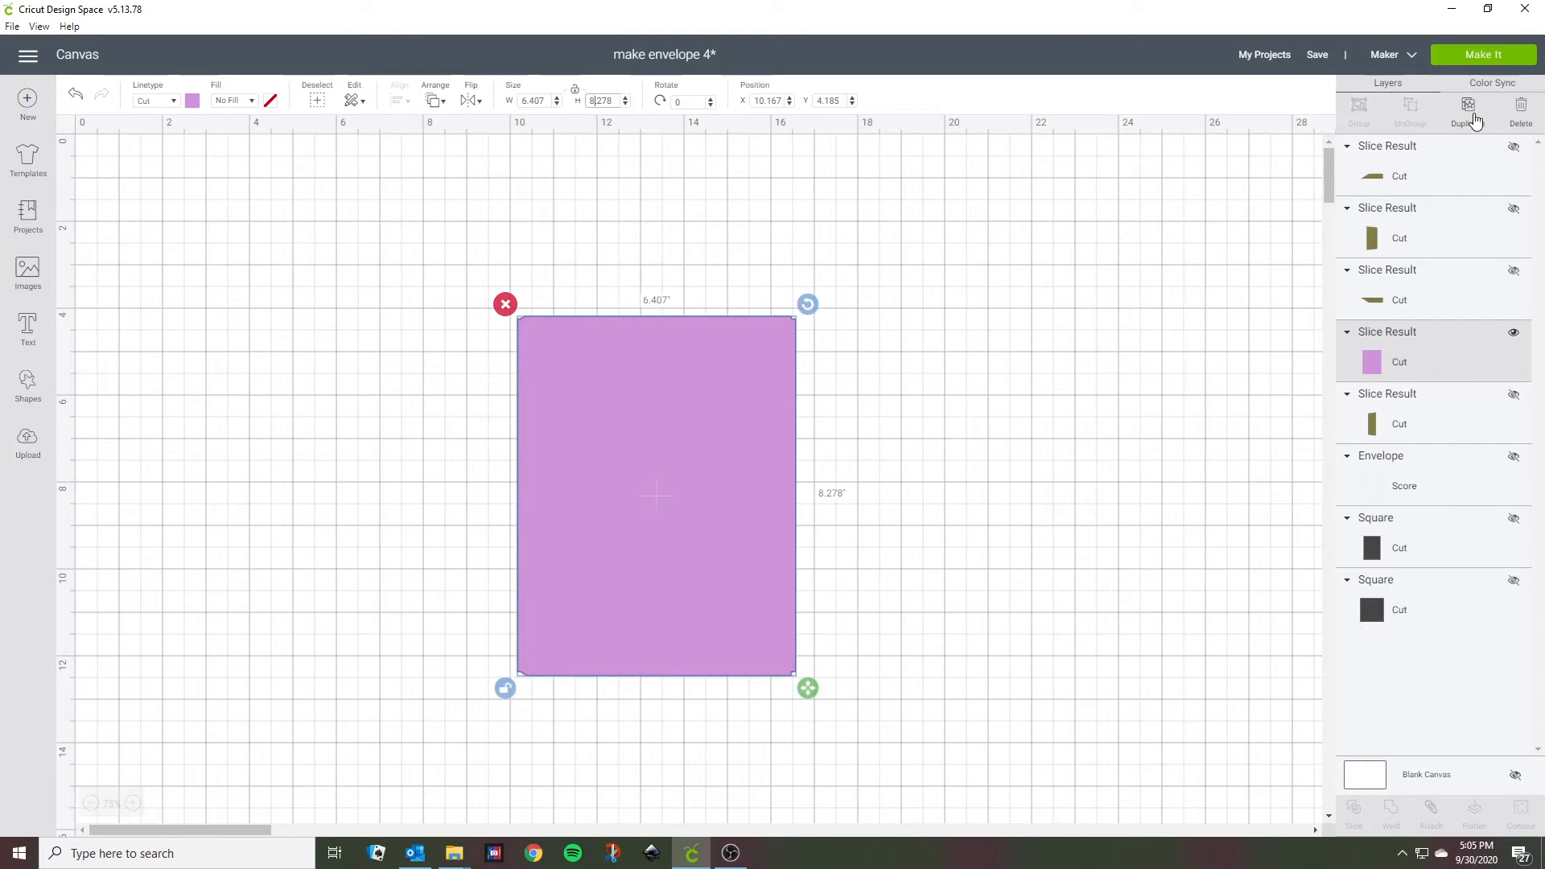
Duplicate the enlarged purple panel, set the copy to the Score line type and hide it.
left_click(1467, 112)
left_click_drag(642, 458, 608, 326)
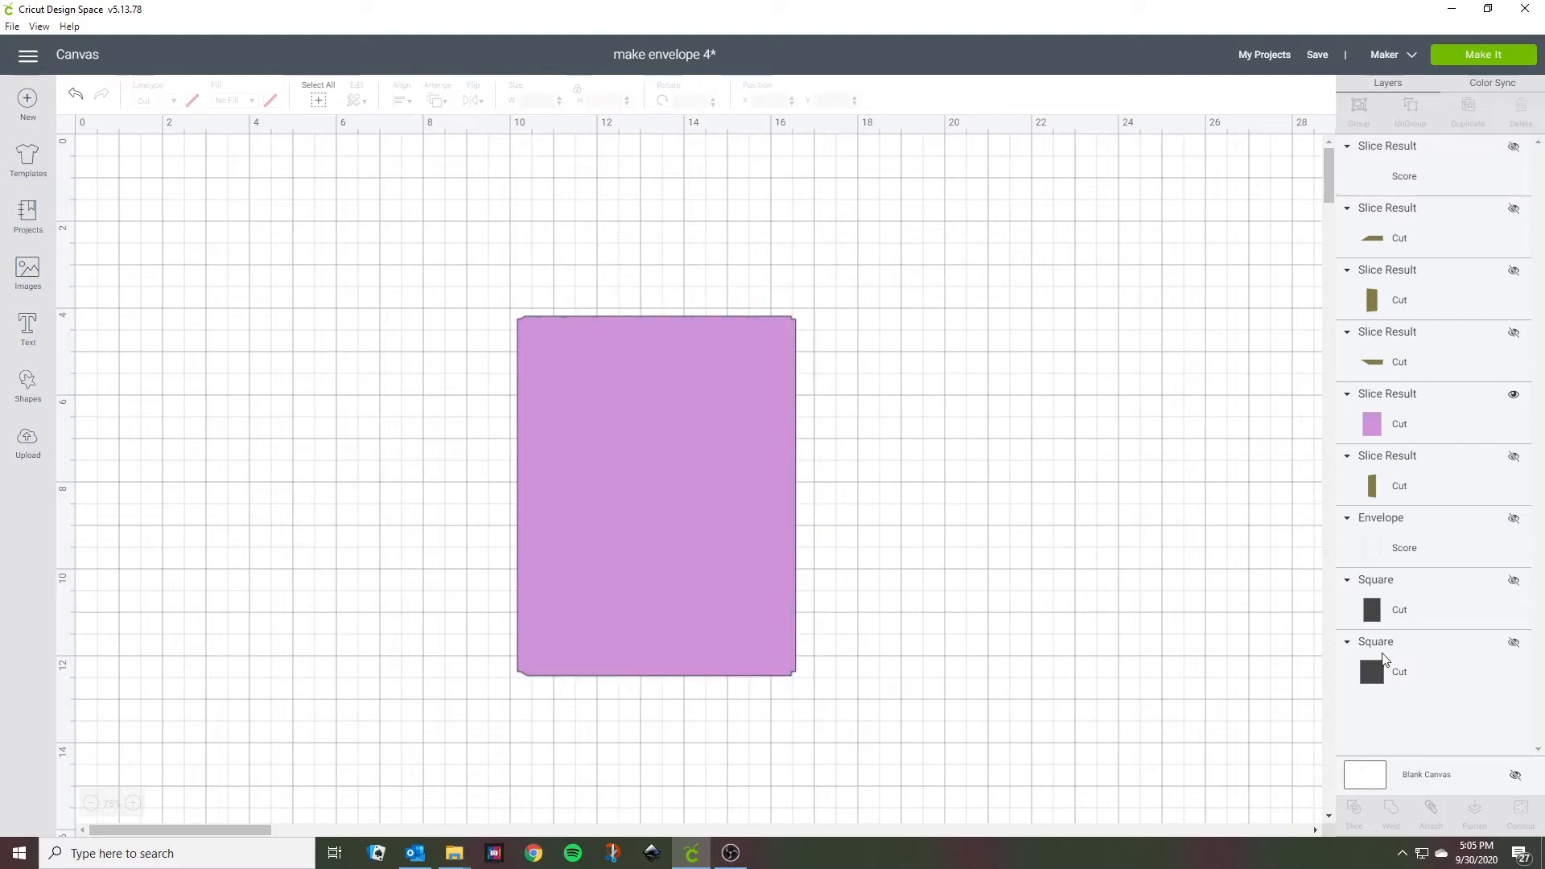
Show the hidden Envelope score rectangle and position it over the middle of the purple panel.
left_click(1473, 552)
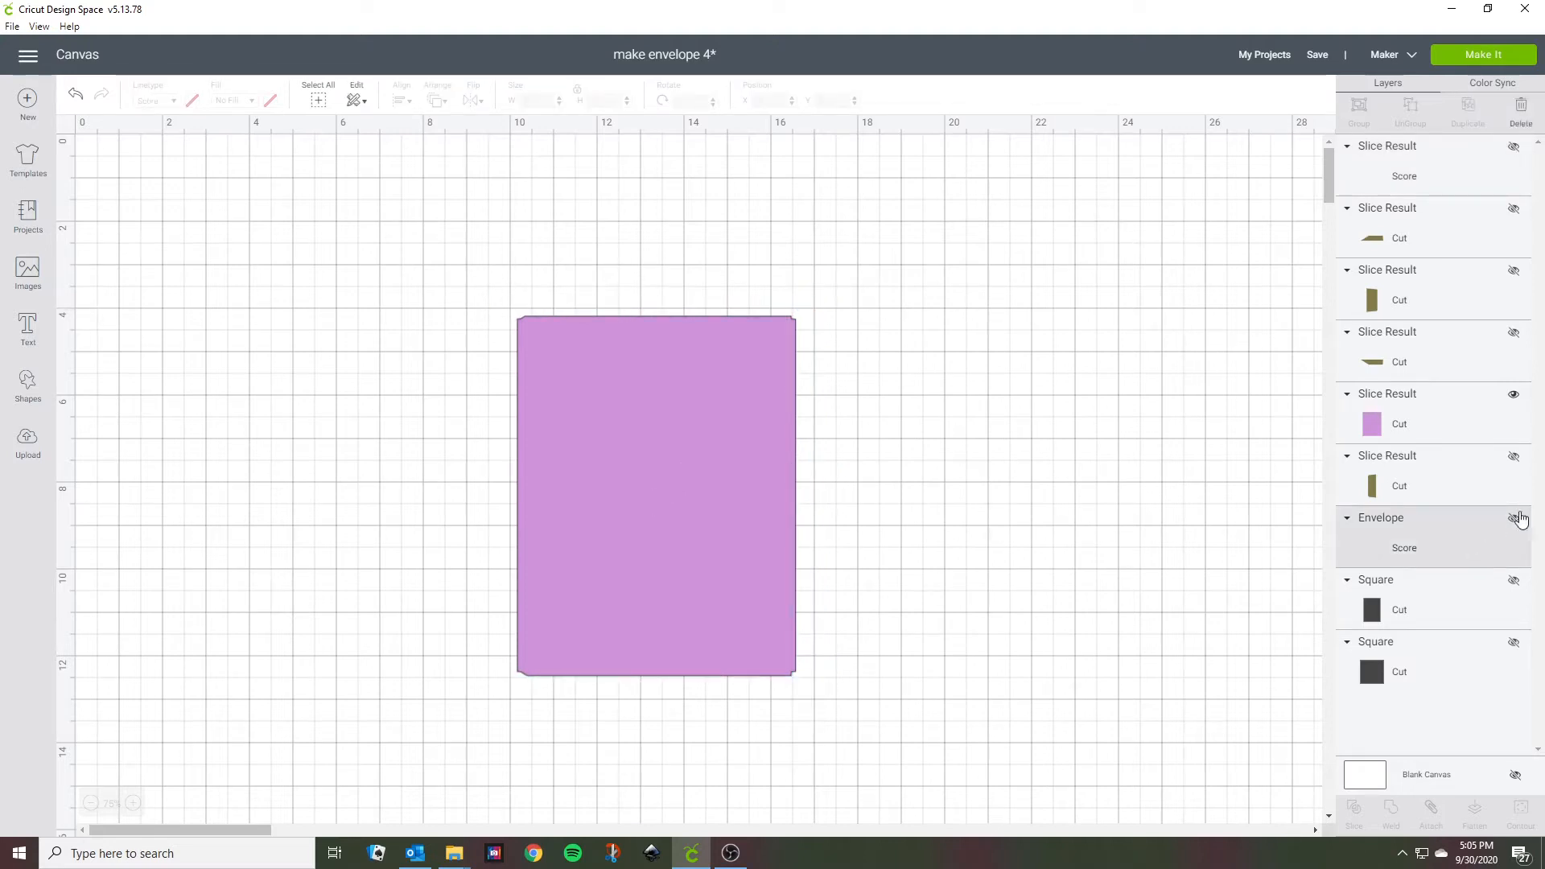
left_click(1512, 518)
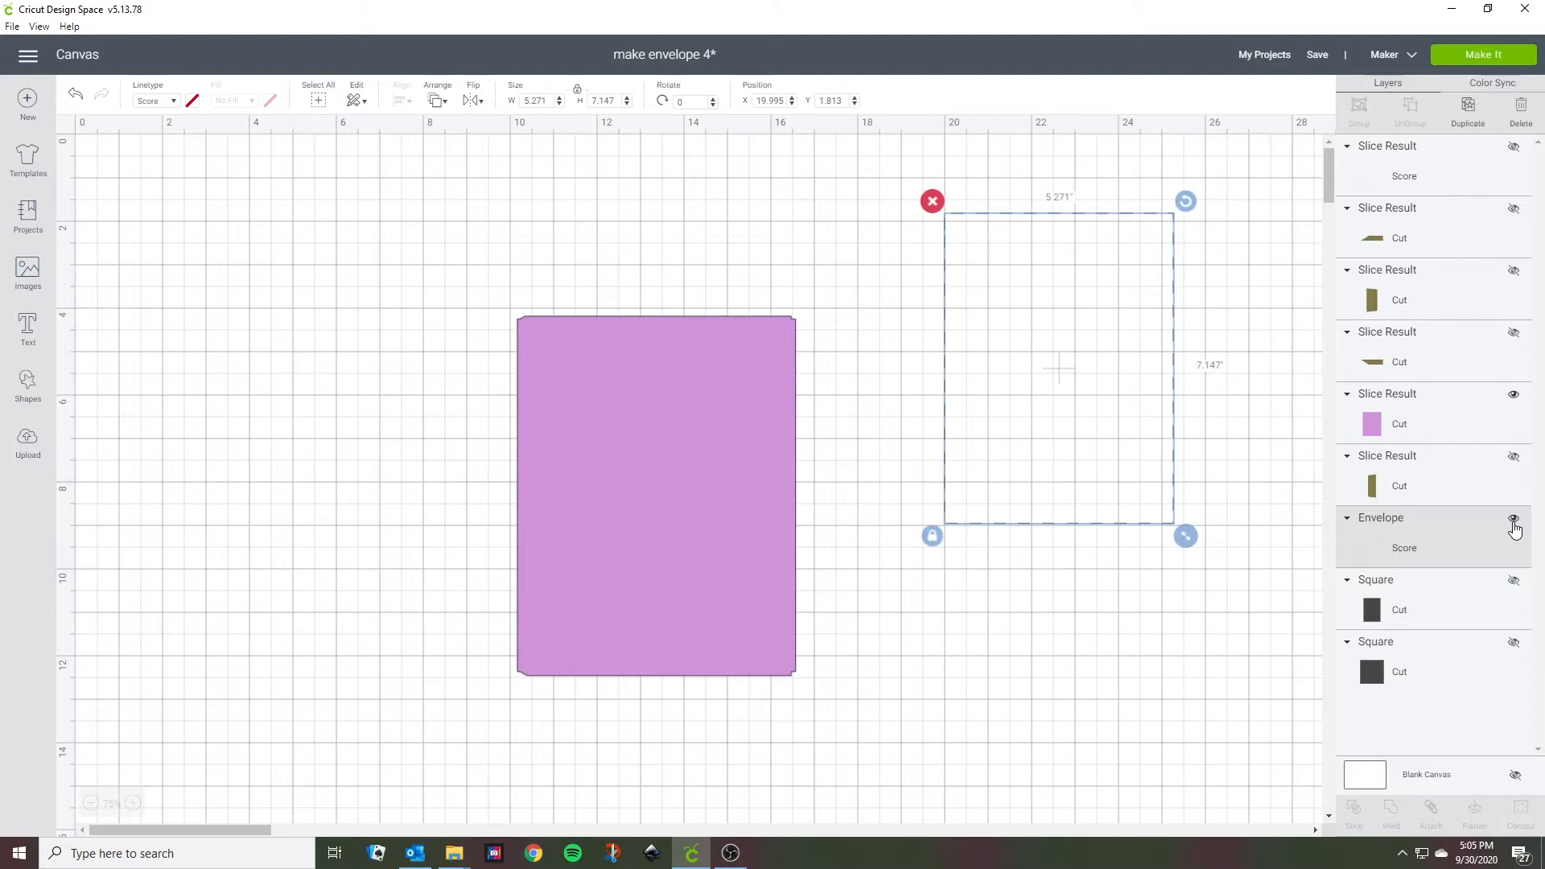
left_click_drag(948, 445, 541, 572)
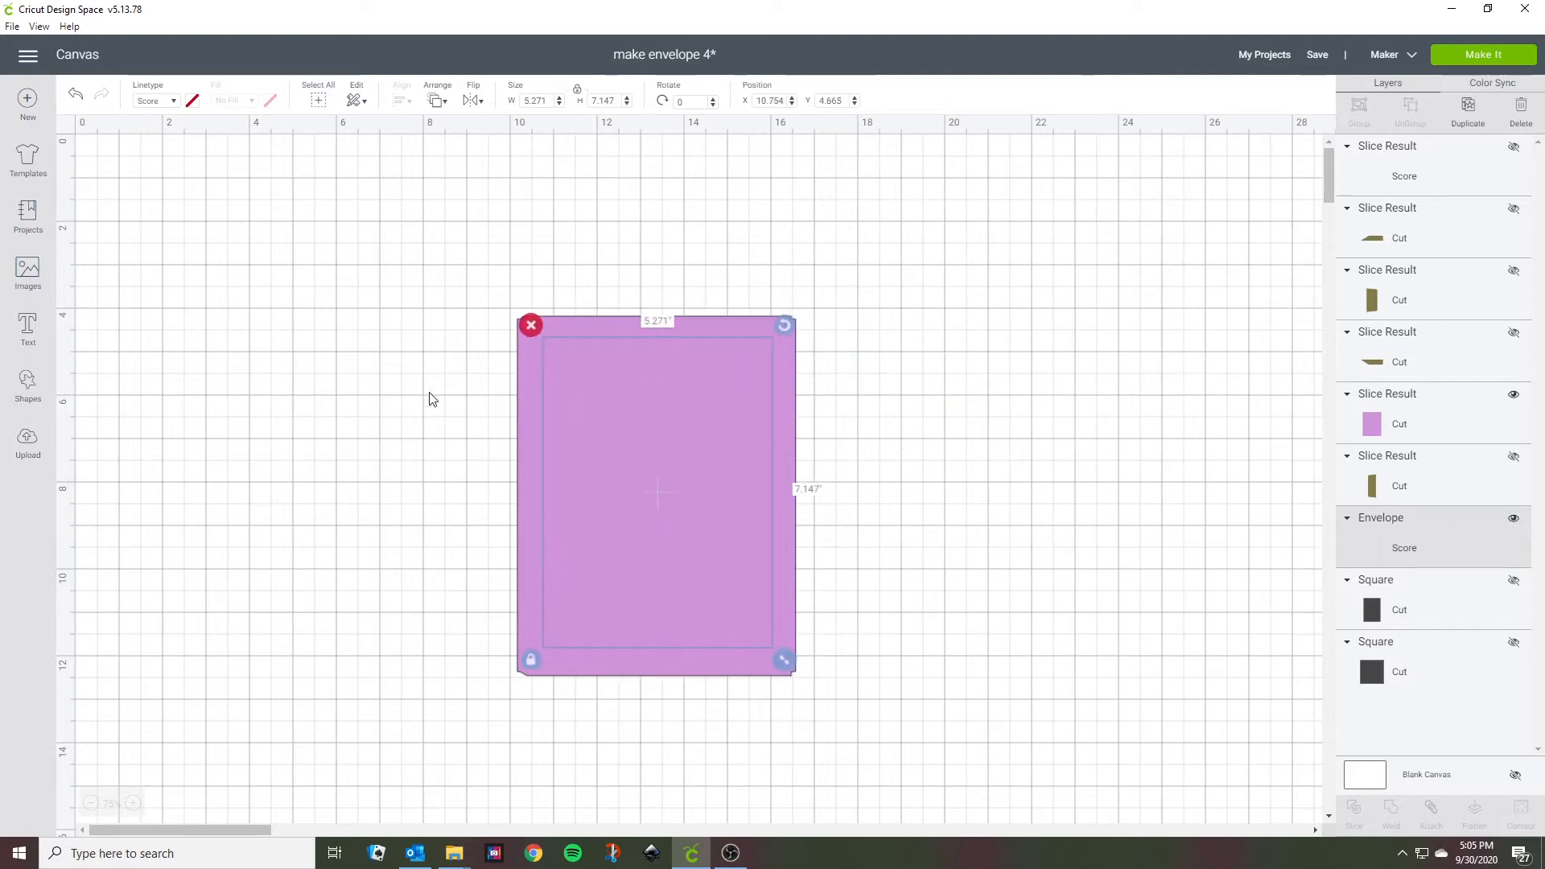
Centre the score rectangle and purple panel on each other, and send the purple panel to the back.
left_click(451, 338)
left_click_drag(432, 318, 716, 453)
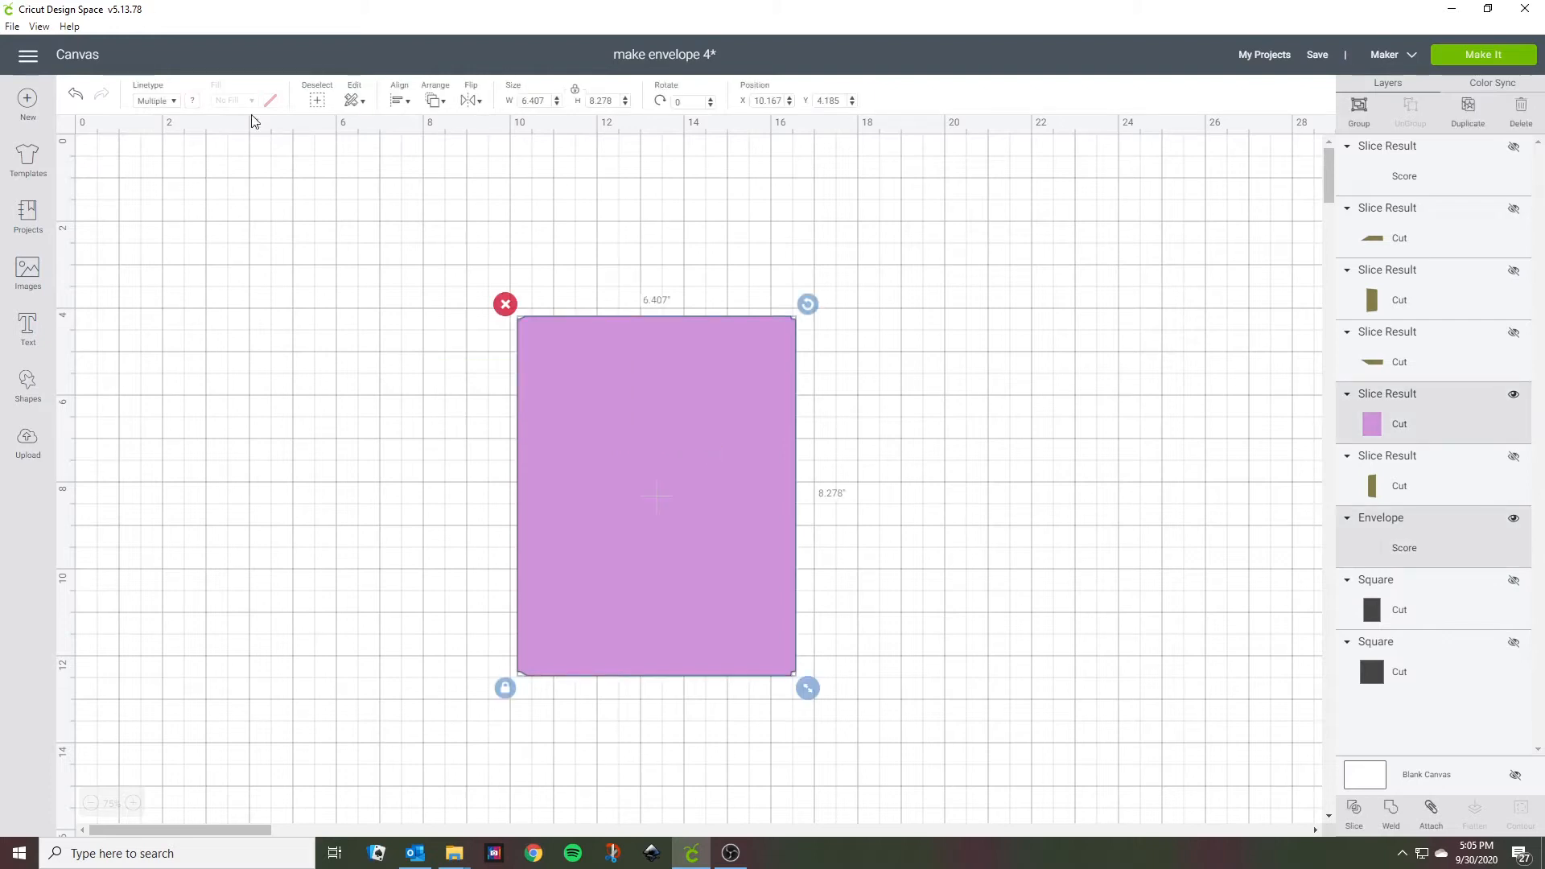
left_click(395, 102)
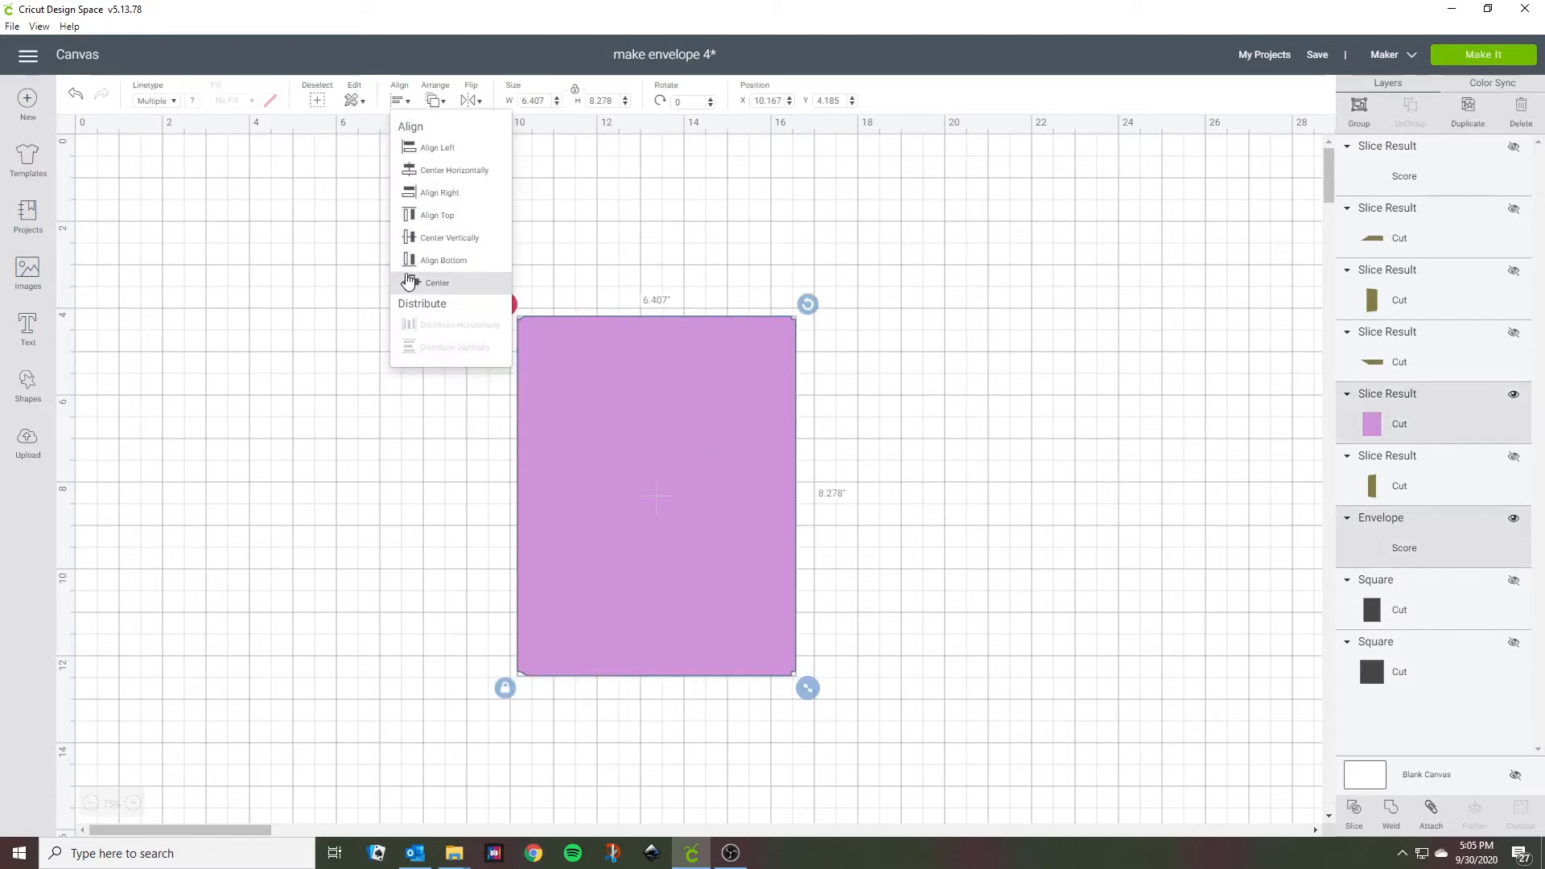
left_click(408, 283)
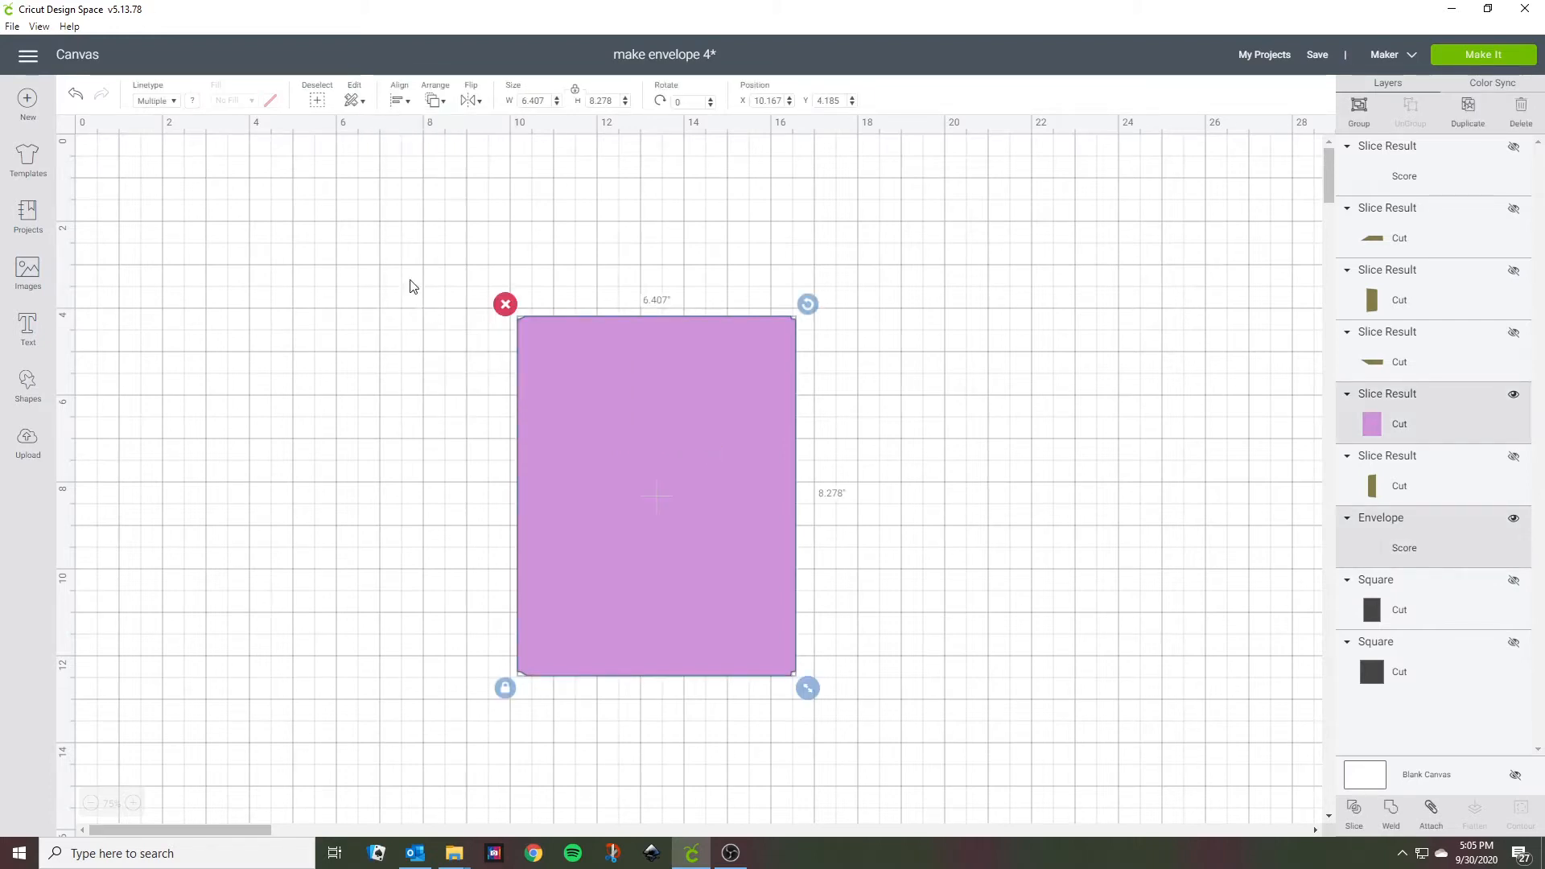
left_click(435, 100)
left_click(459, 129)
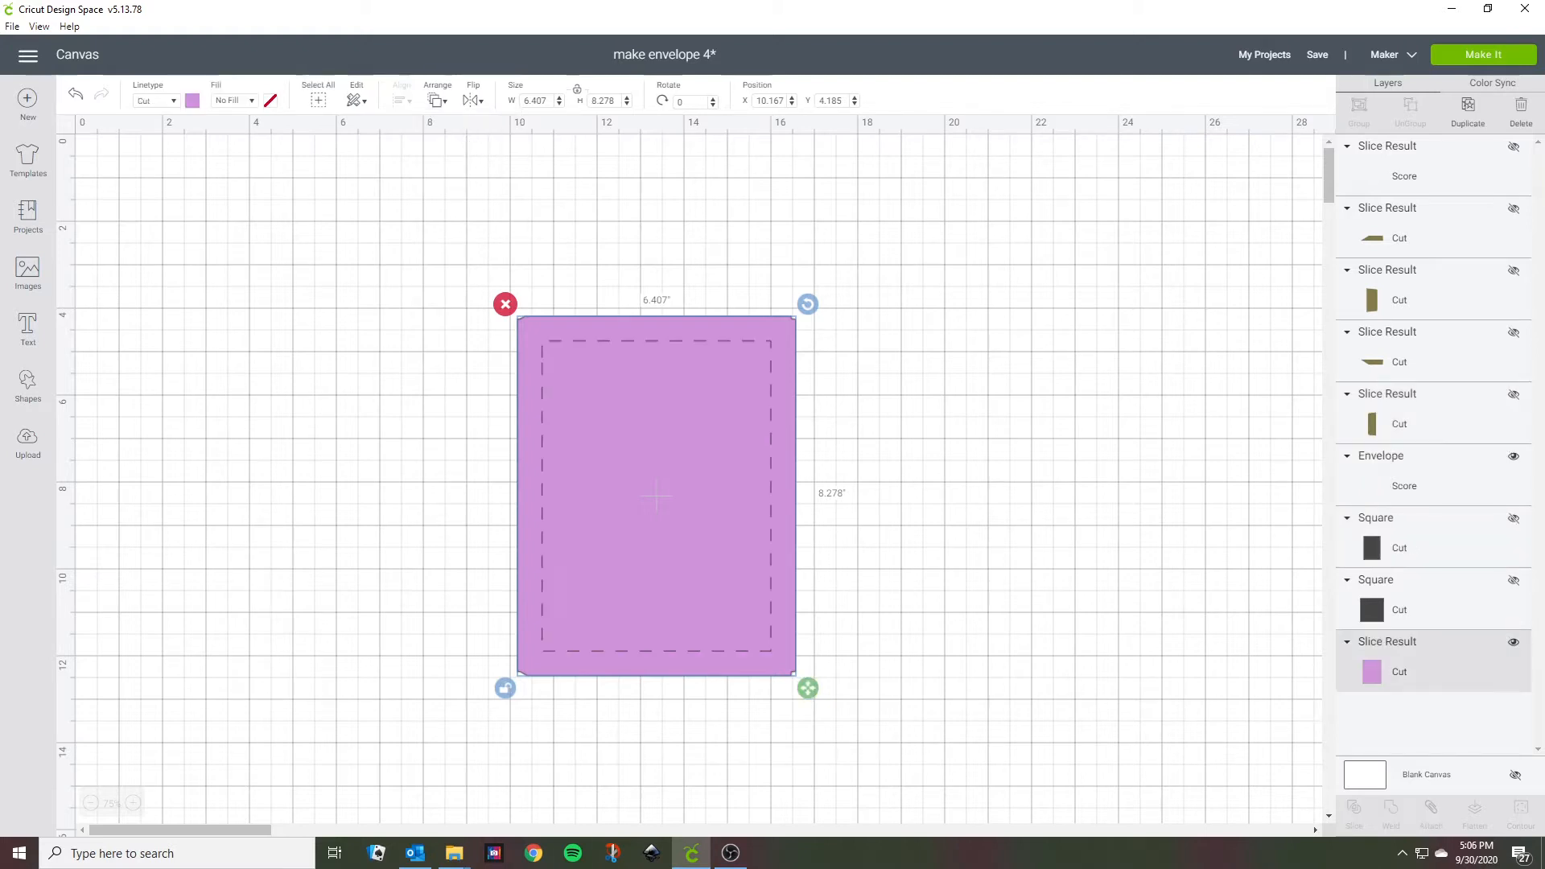
left_click(526, 708)
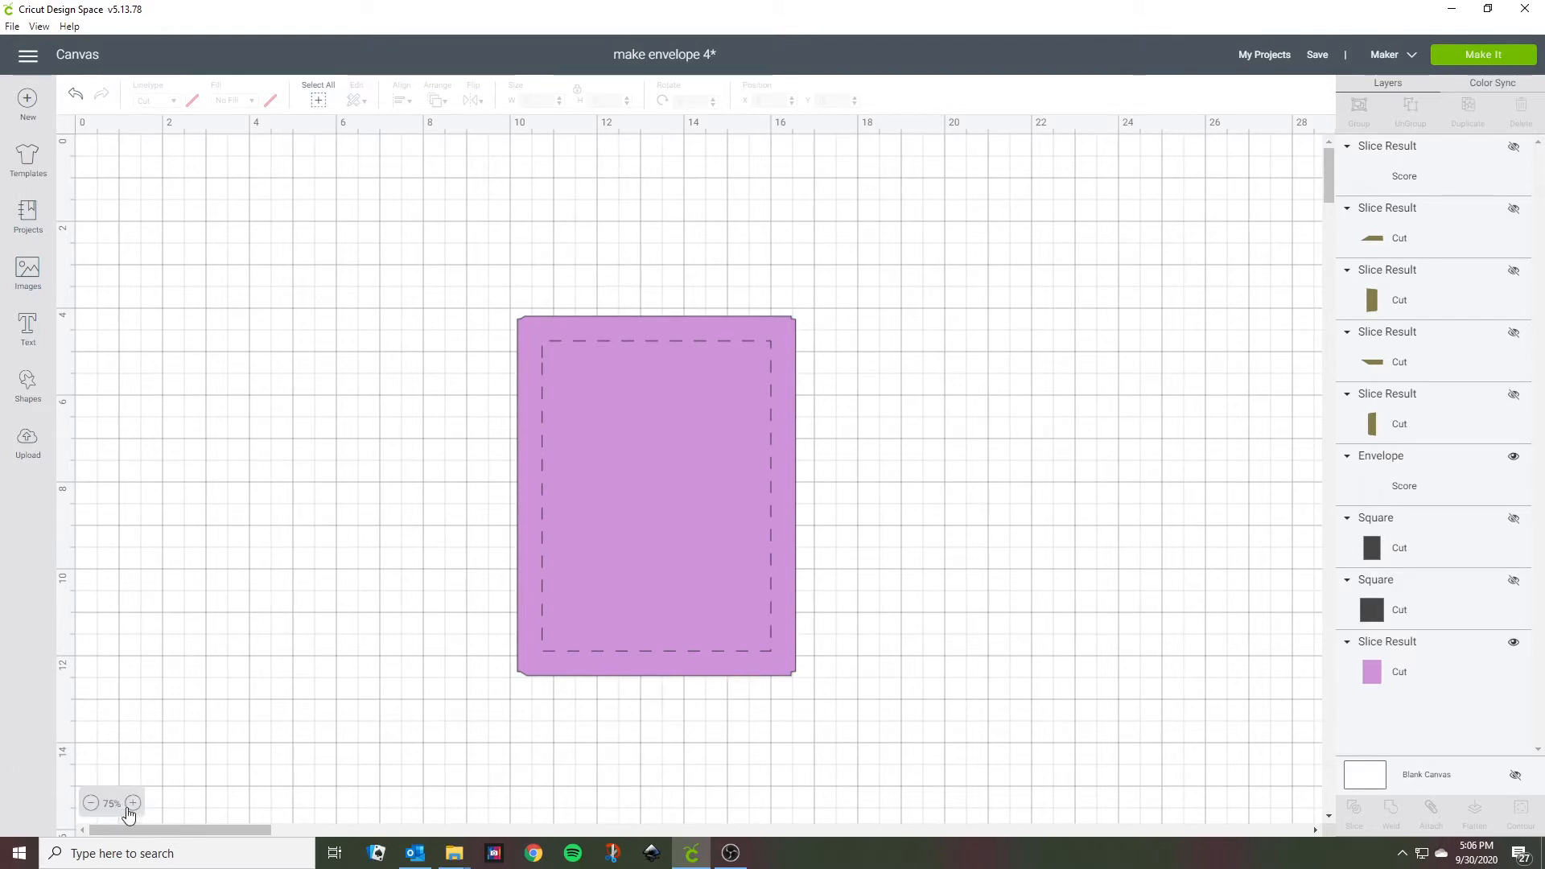
Attach the score rectangle to the purple panel and move the attached piece to about X 4.29, Y 0.80.
left_click(133, 805)
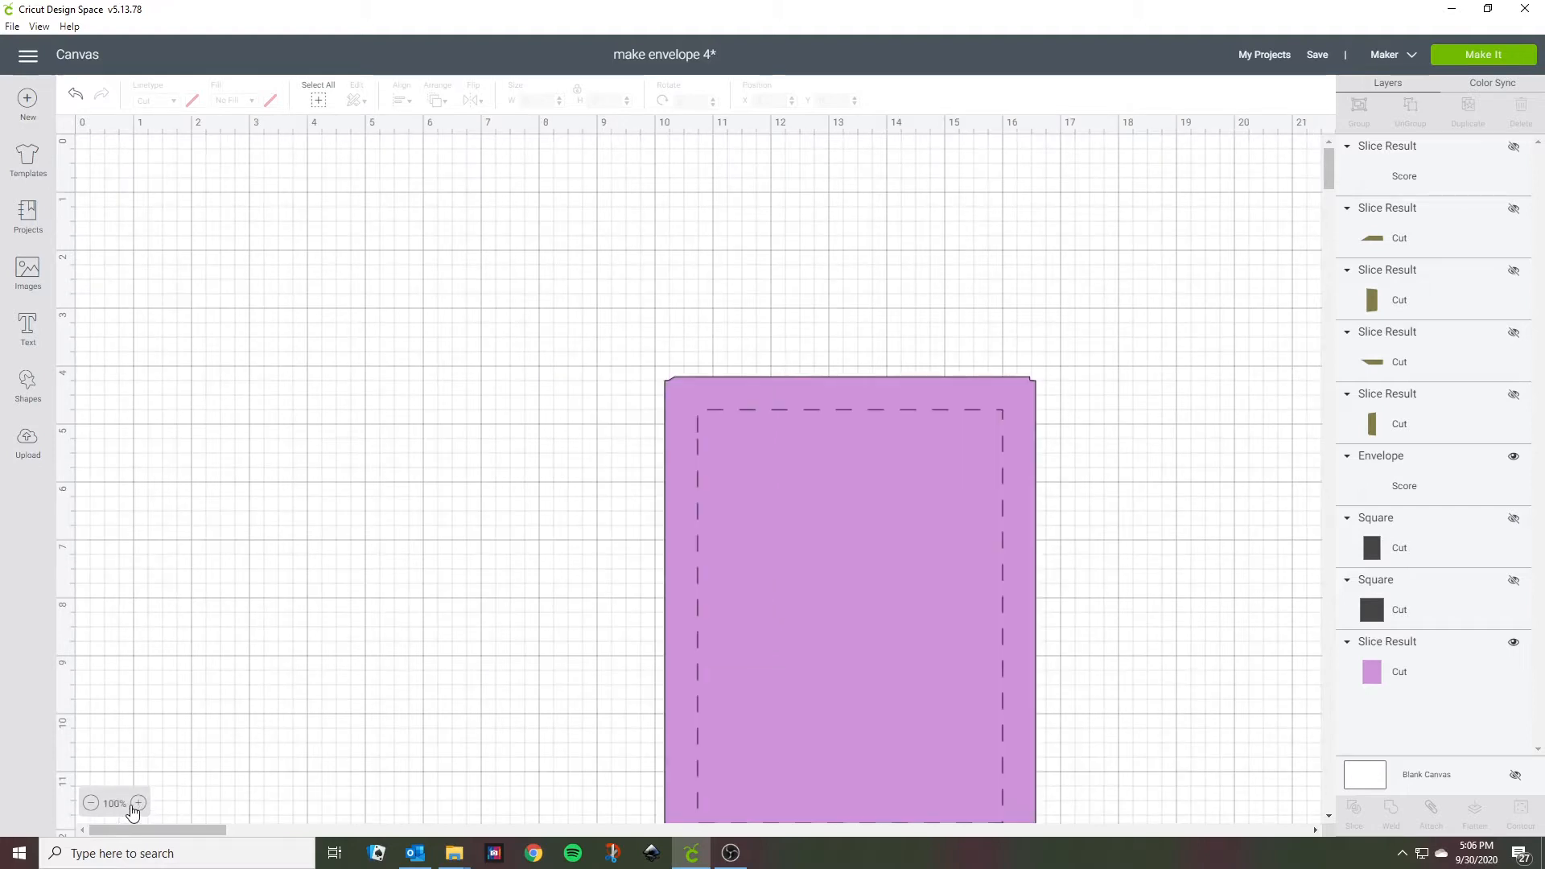
left_click(133, 806)
left_click(135, 805)
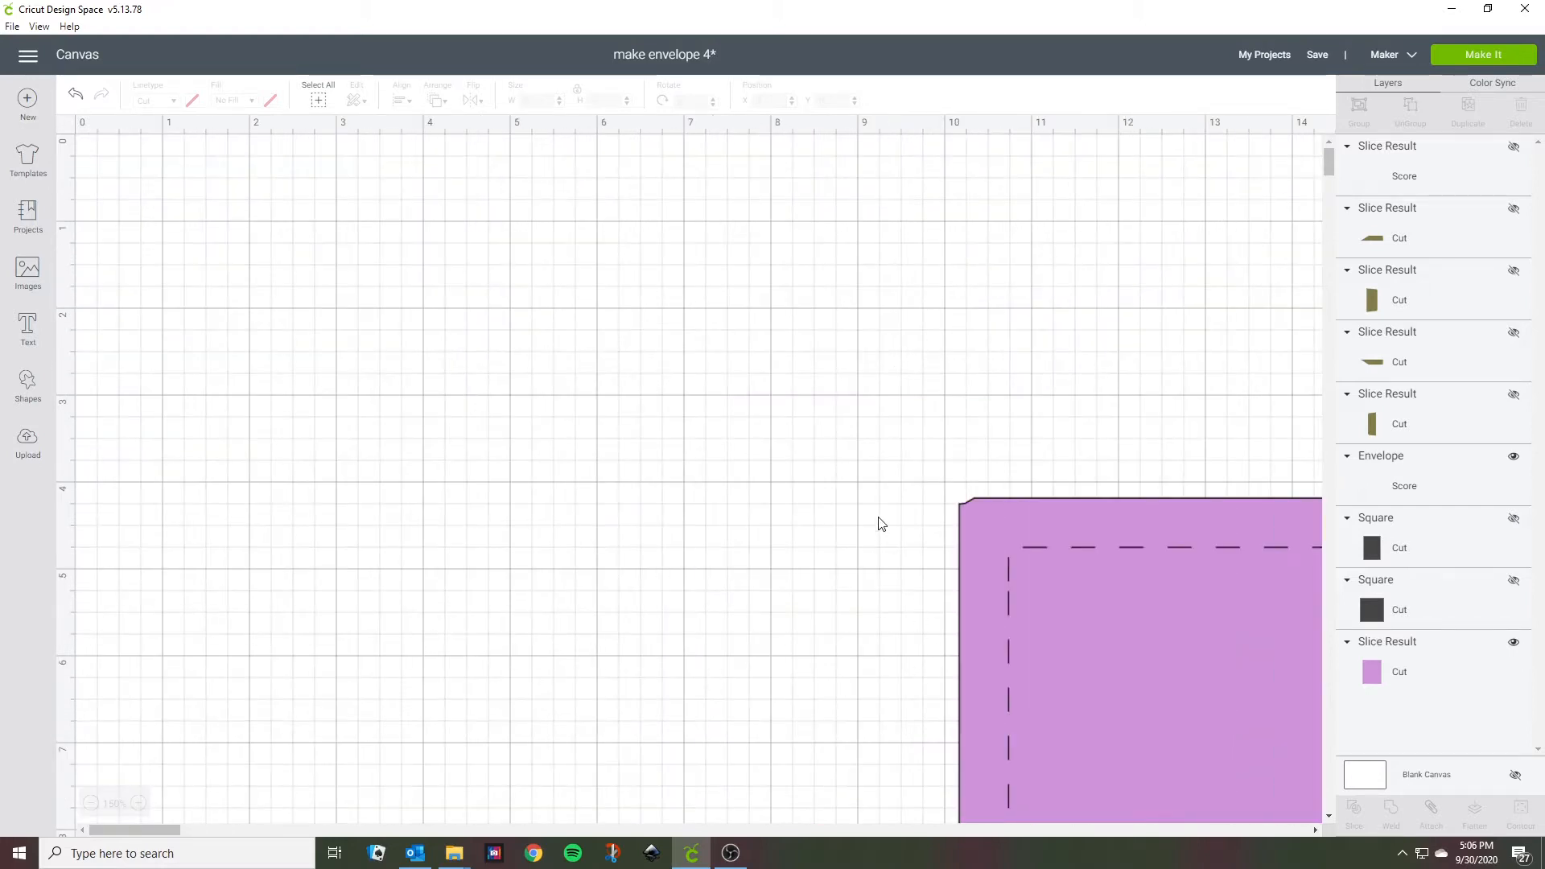
key("ctrl+a")
left_click(1431, 813)
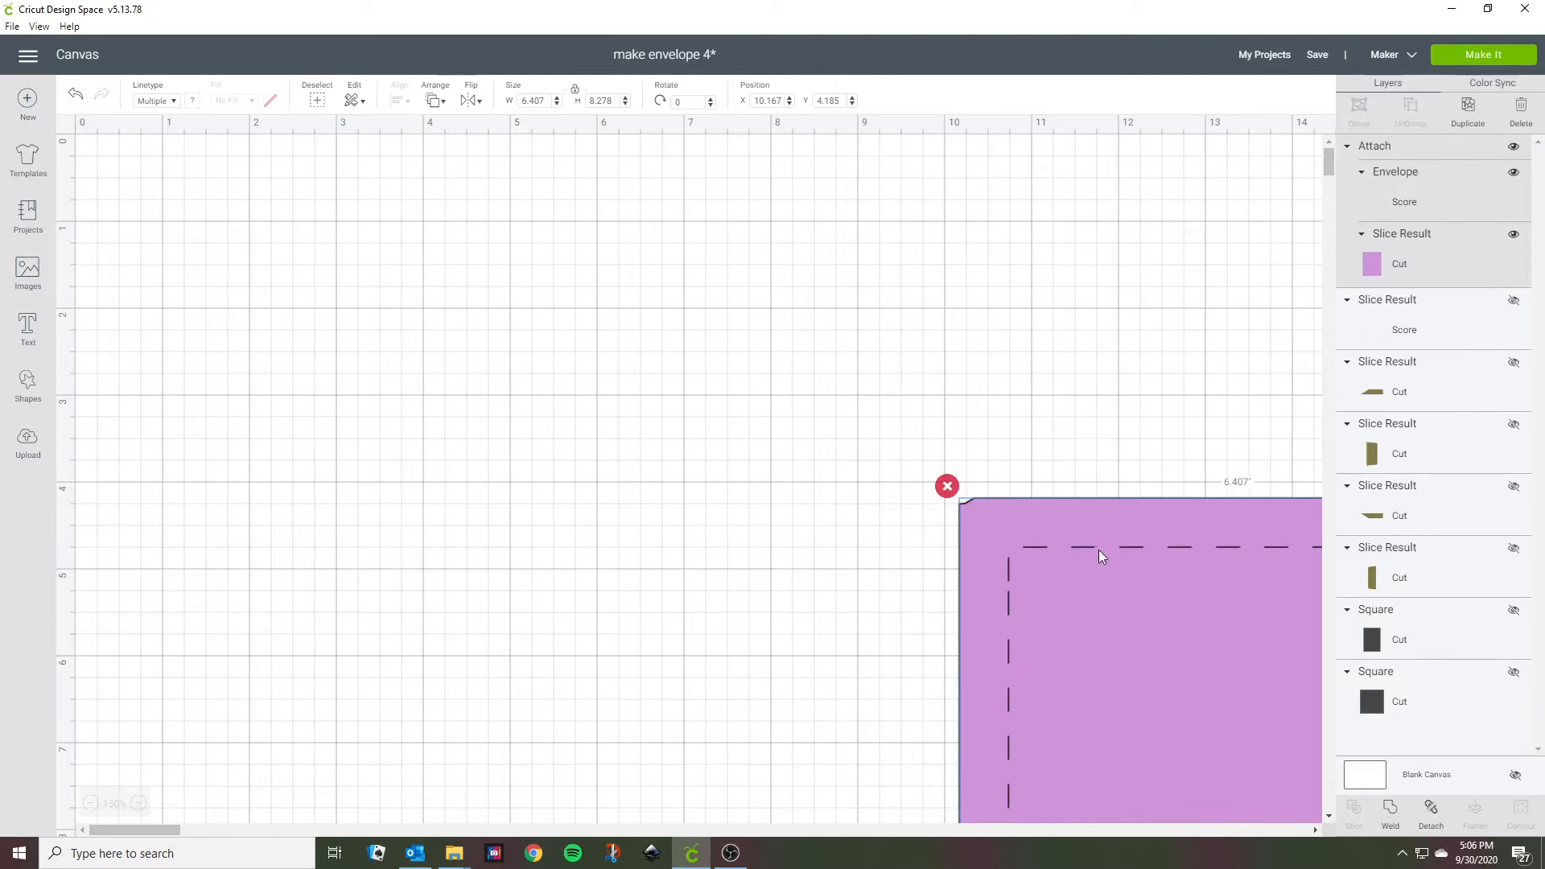
left_click_drag(1088, 594, 596, 322)
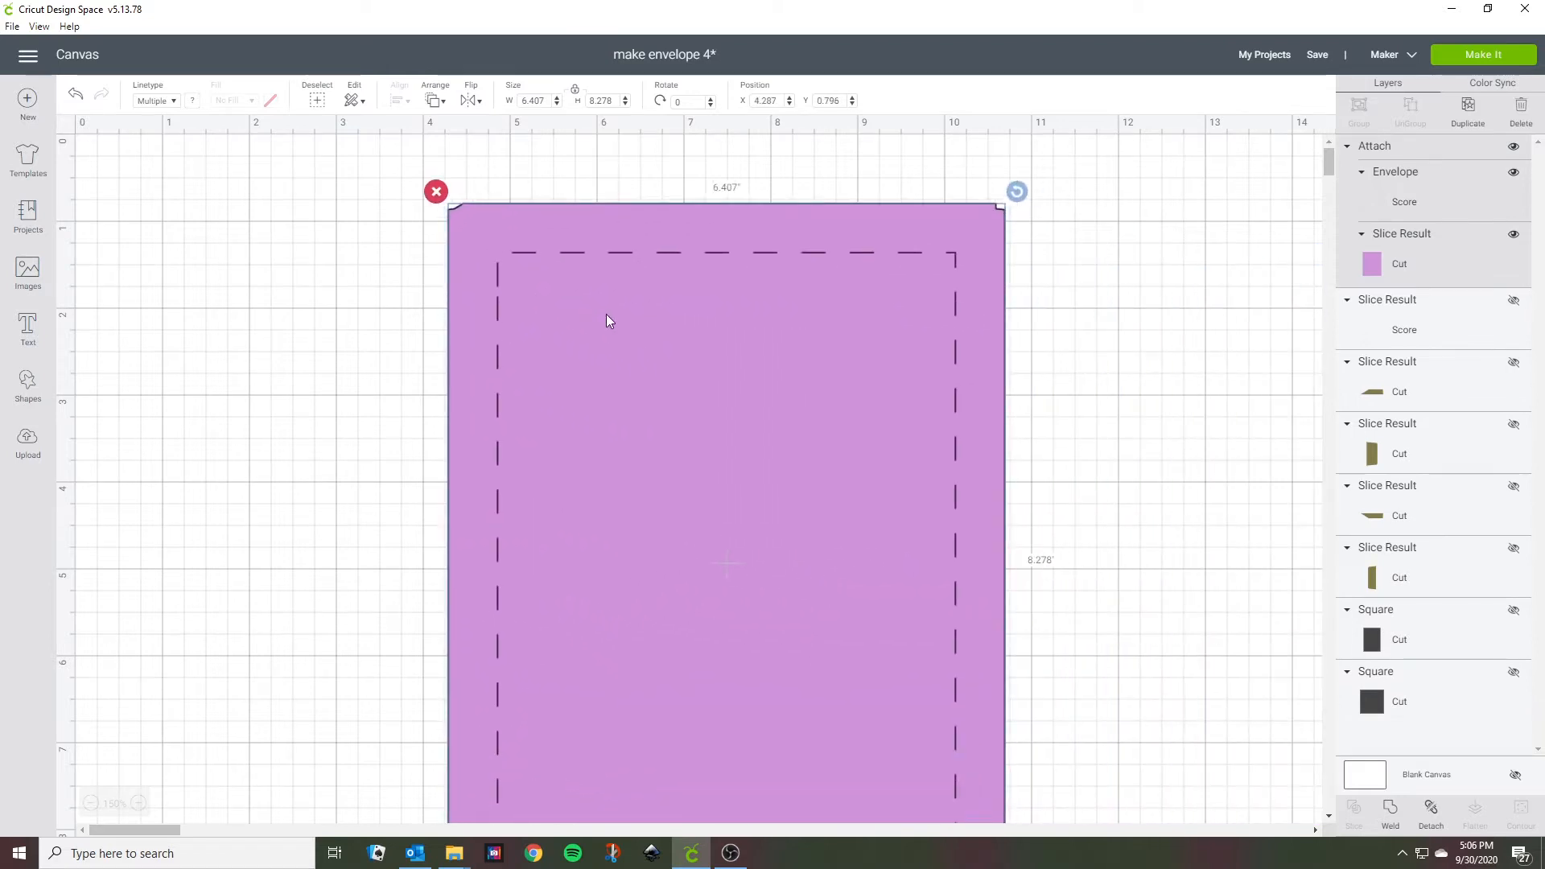
Insert a Score Line shape and change its line type to Cut.
left_click(28, 385)
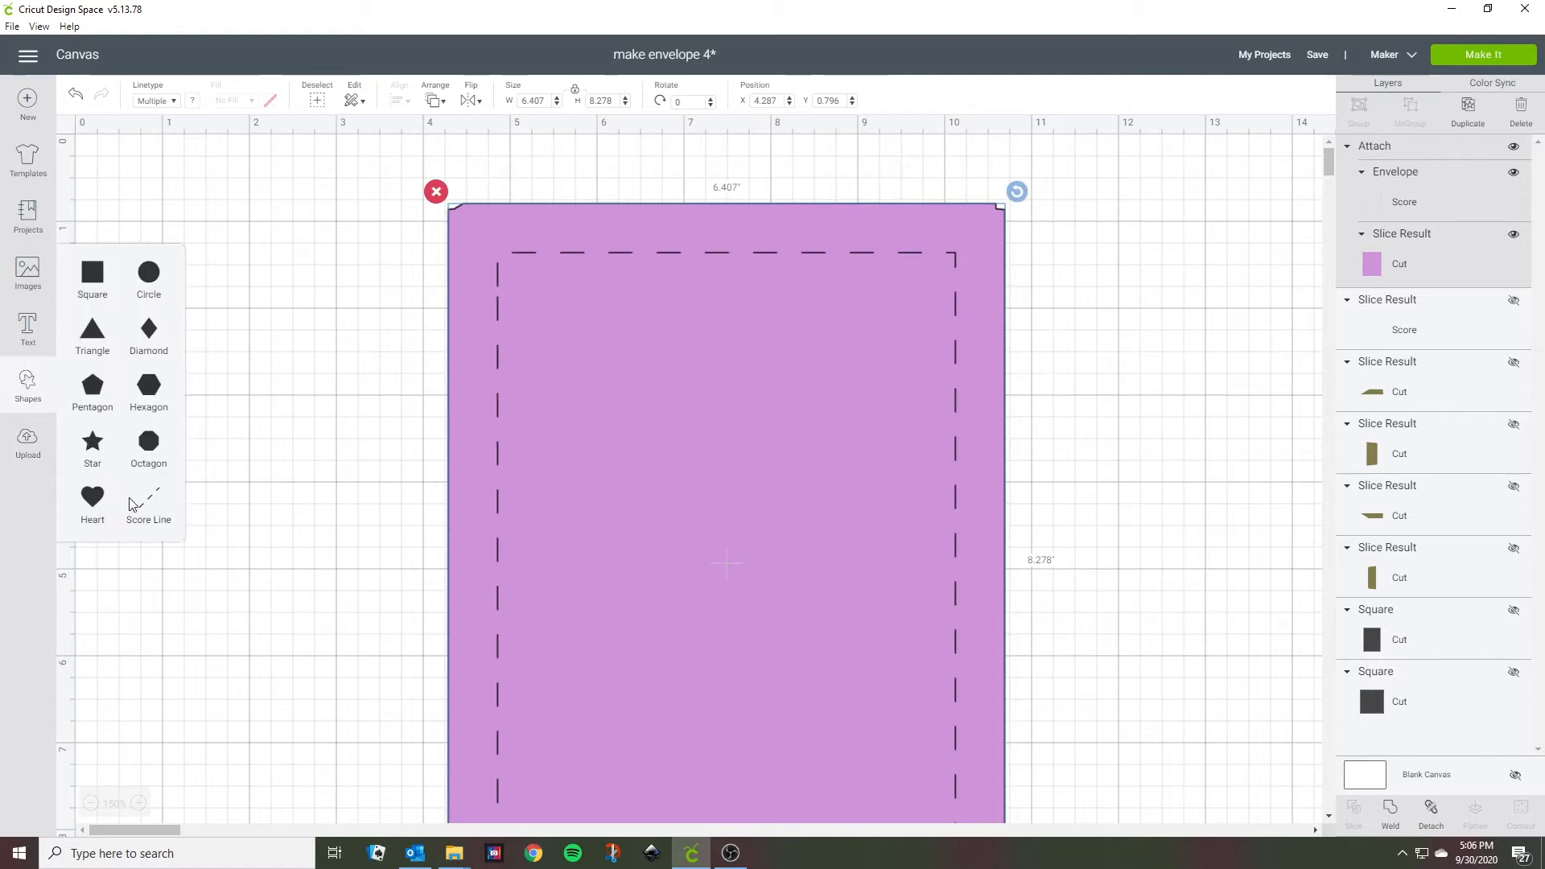
left_click(148, 507)
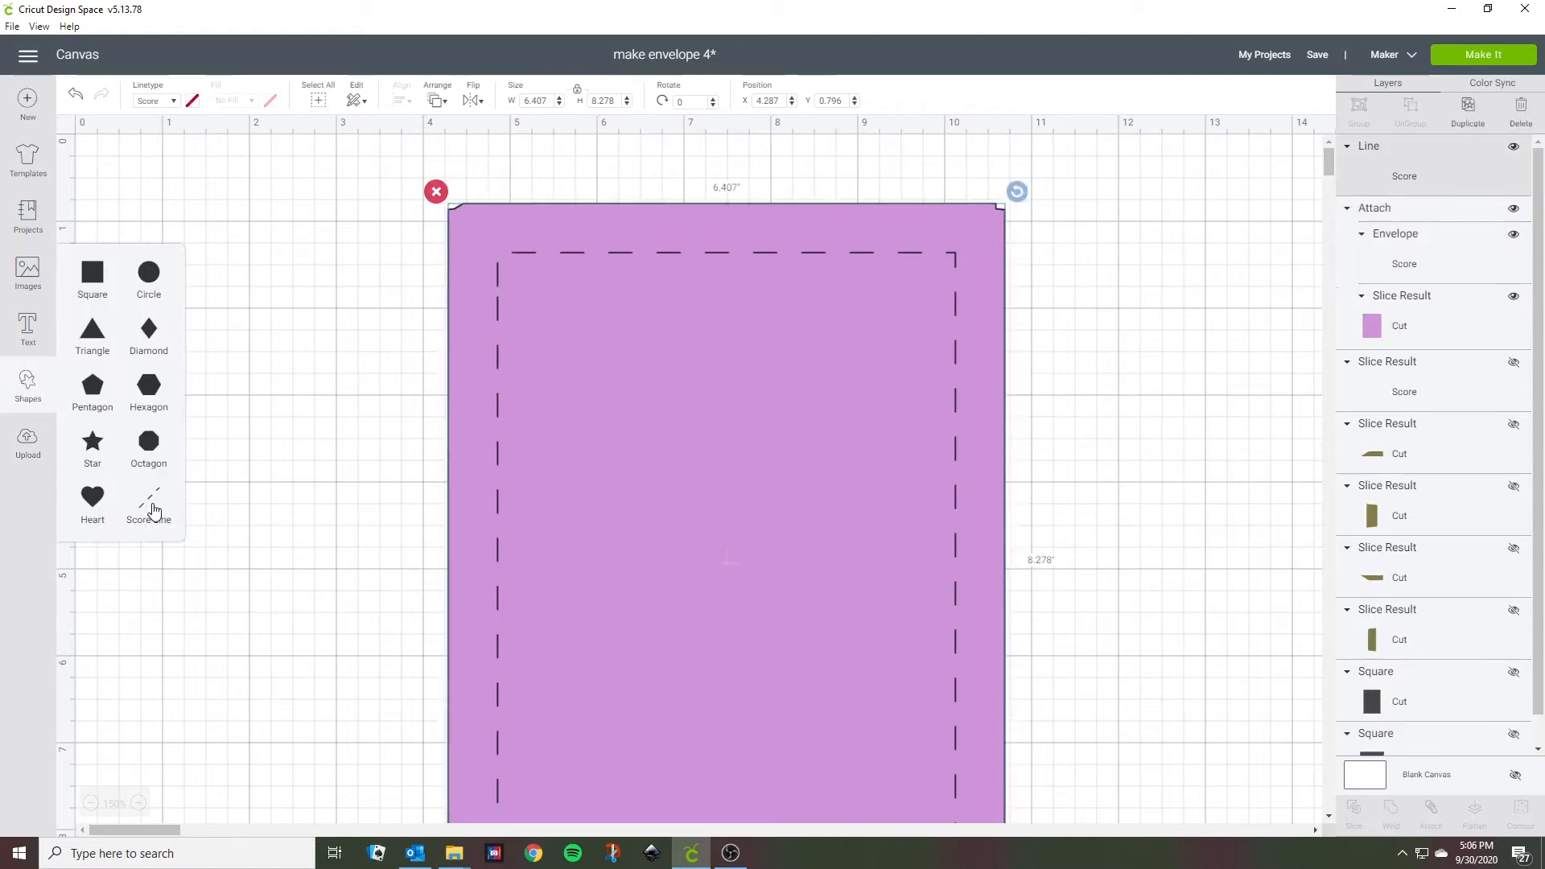
left_click(175, 103)
left_click(165, 129)
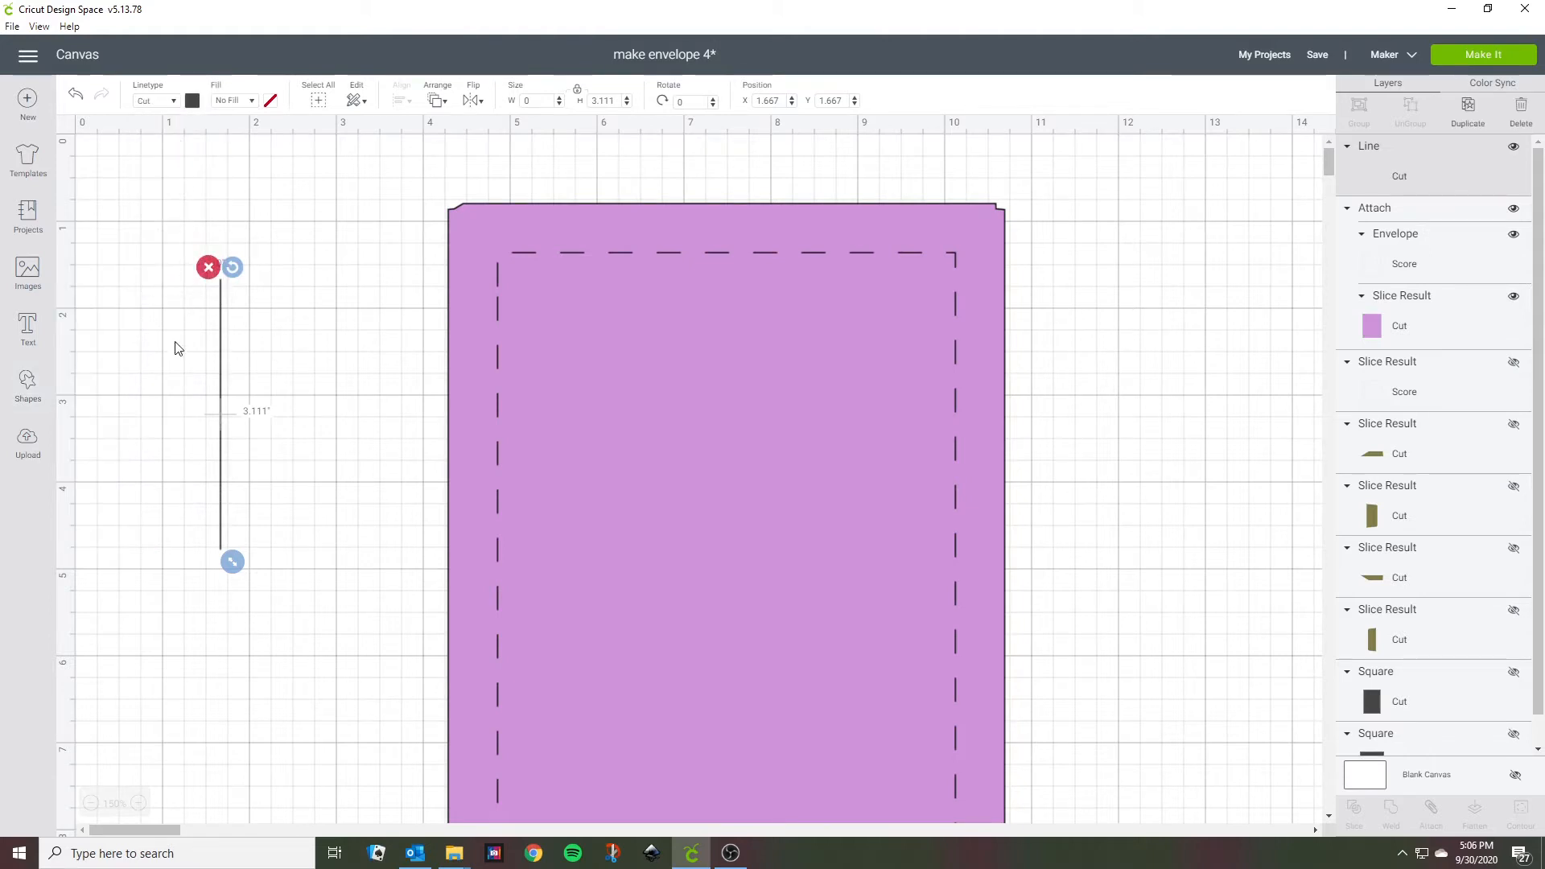
Set the cut line's height to 0.6 in and place it between the panel's top edge and the score rectangle's upper-left corner.
left_click_drag(616, 99, 586, 102)
type("0")
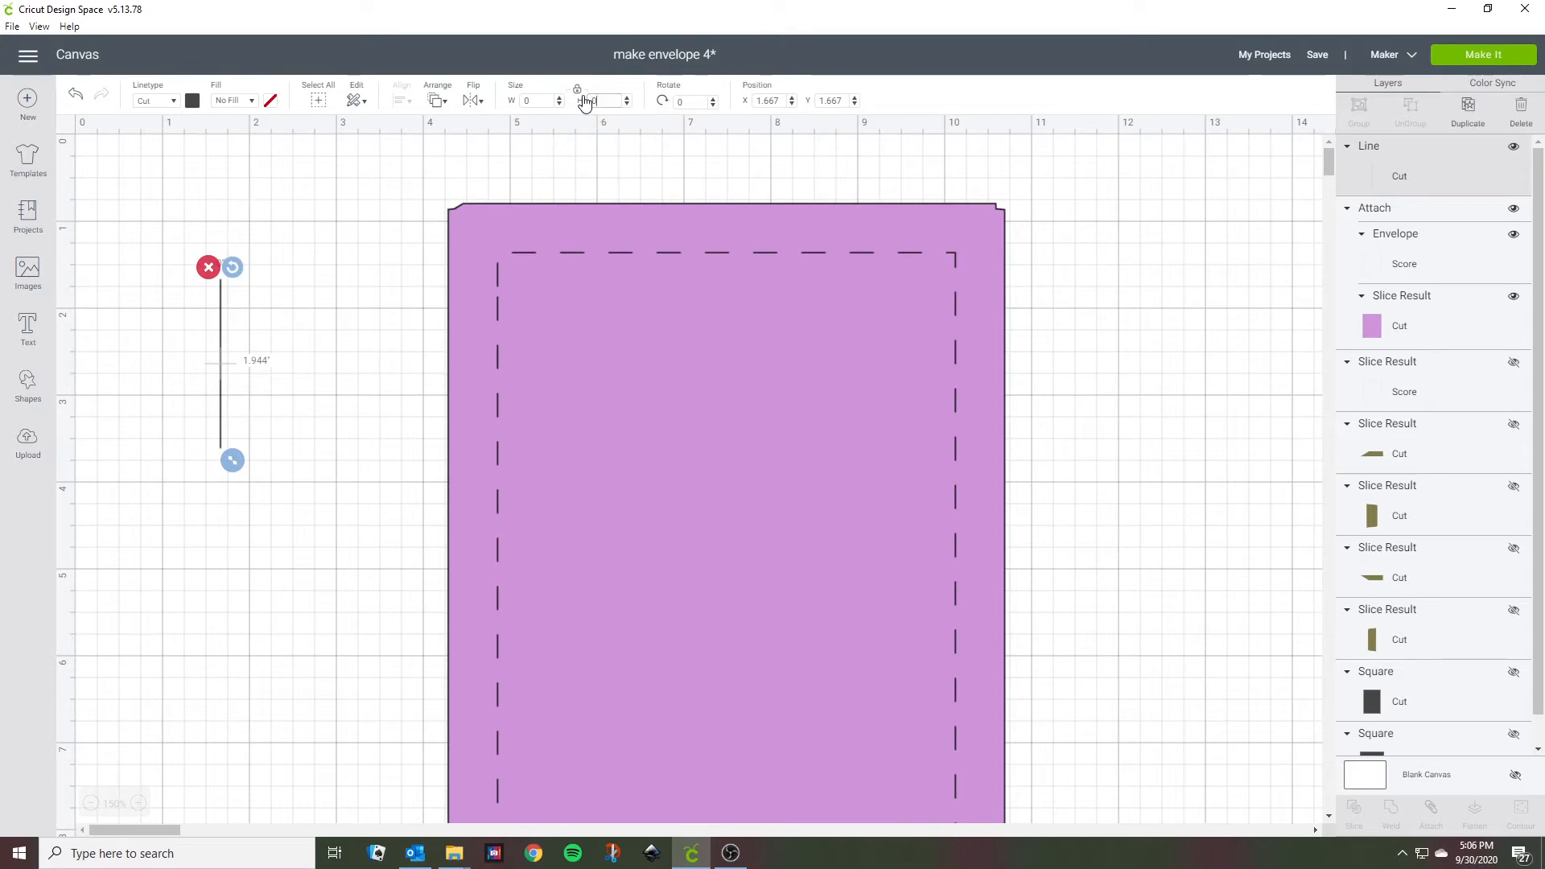
type(".6")
key("Return")
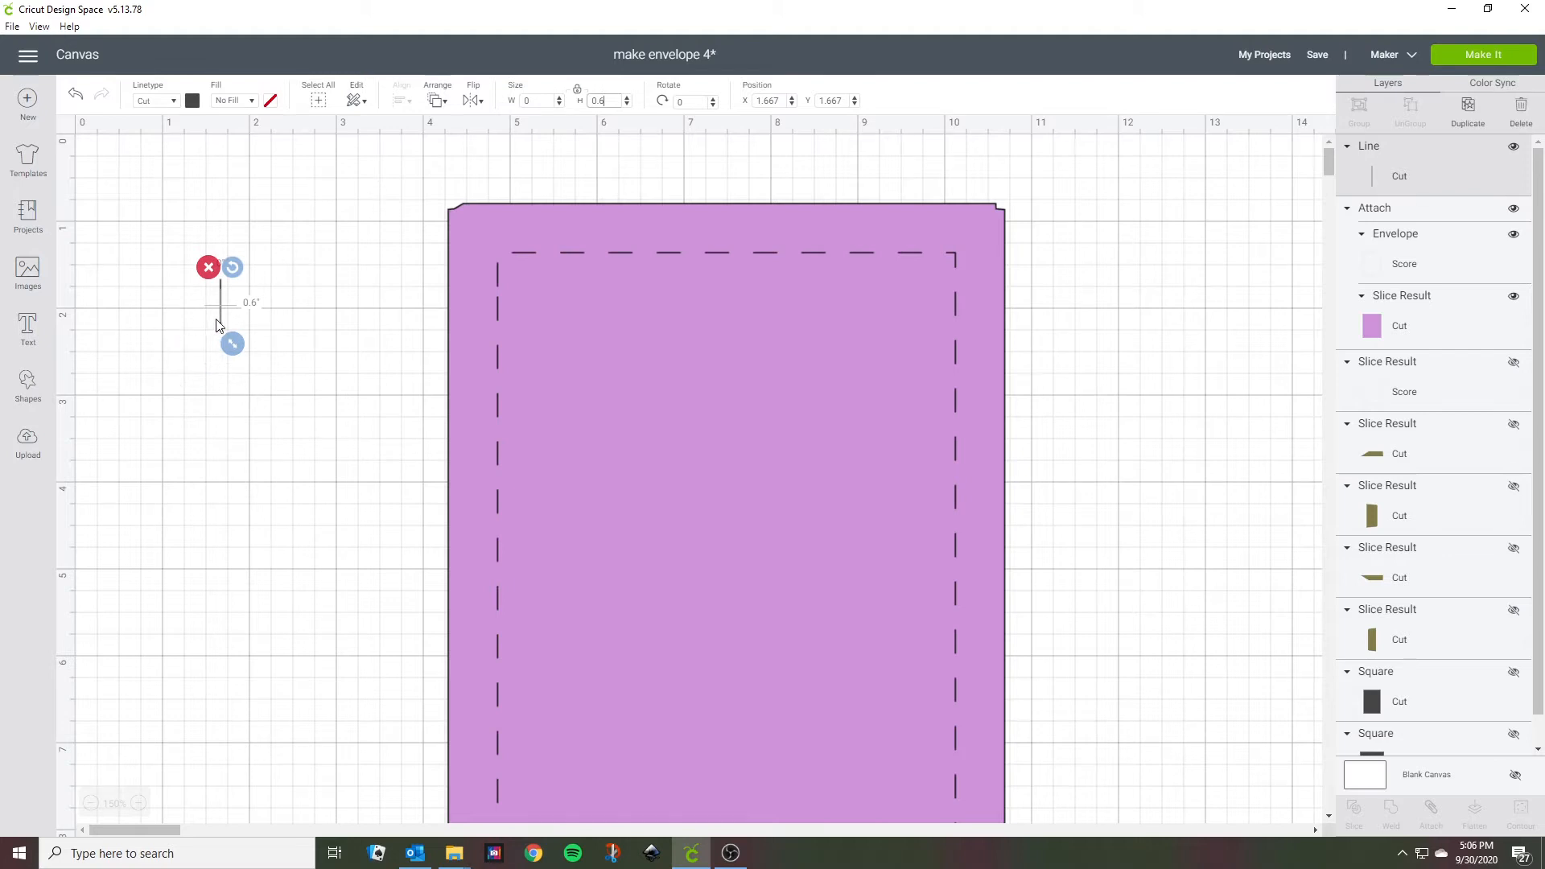
left_click_drag(223, 312, 500, 229)
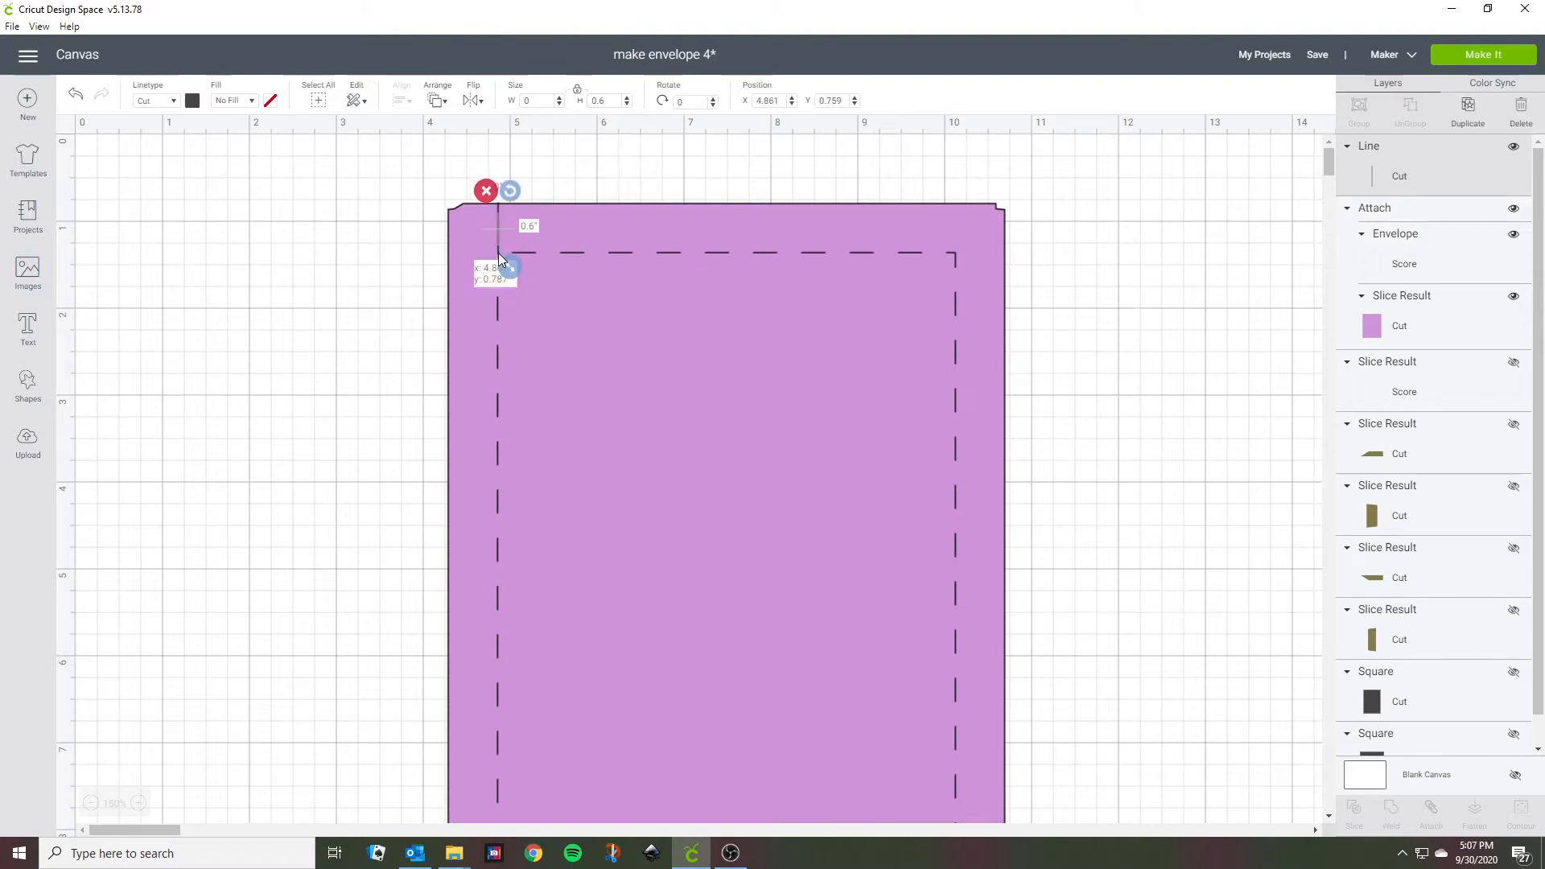
left_click(367, 322)
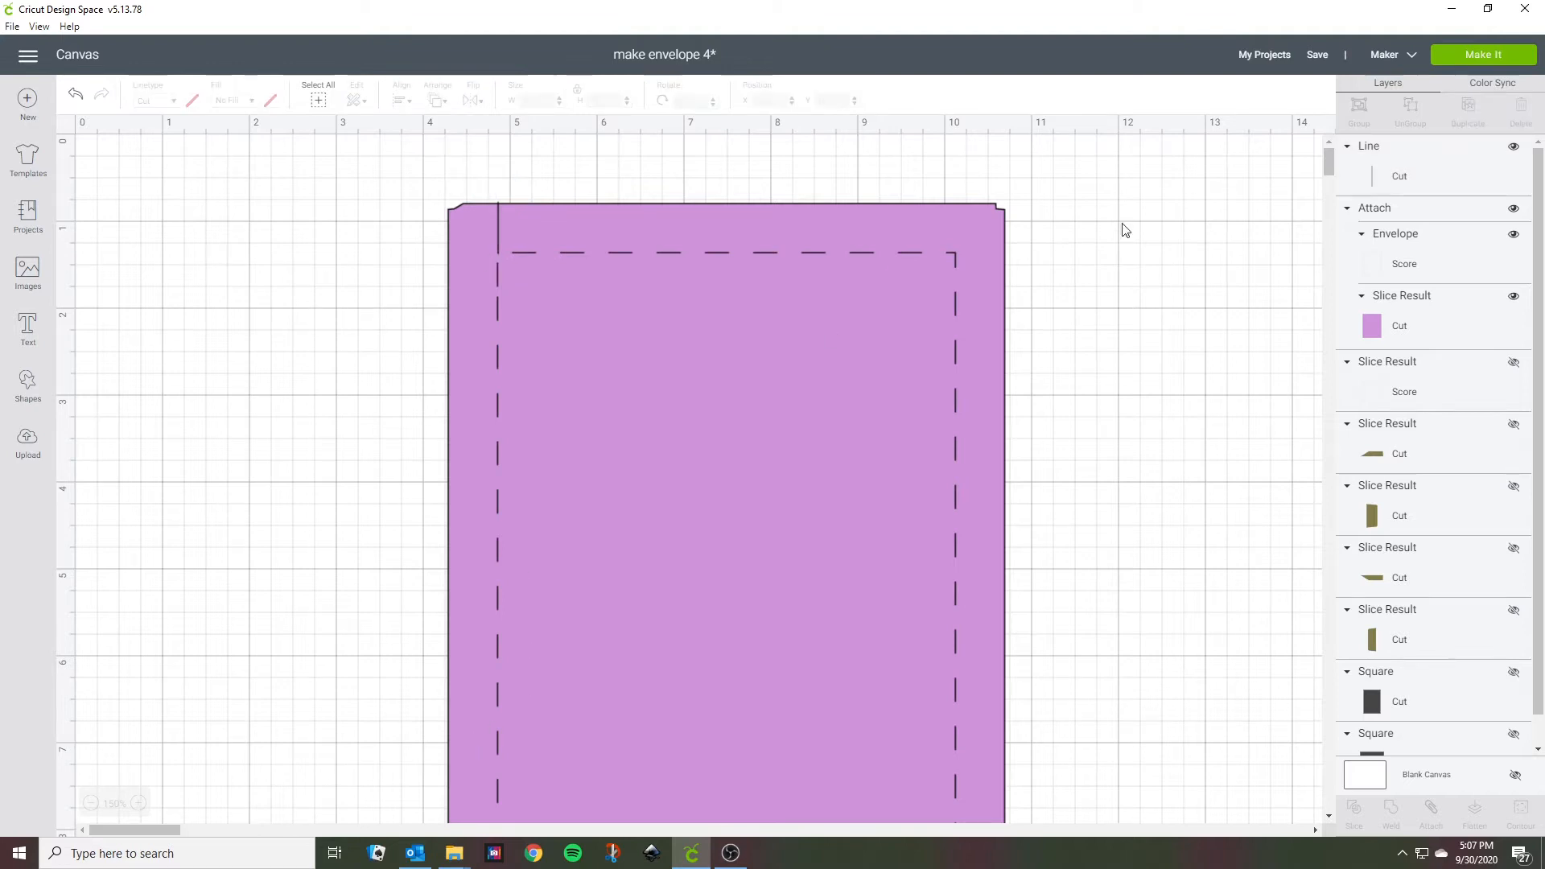
Duplicate the 0.6 in cut line and place the copy between the score rectangle's lower-right corner and the panel's bottom edge.
left_click(499, 227)
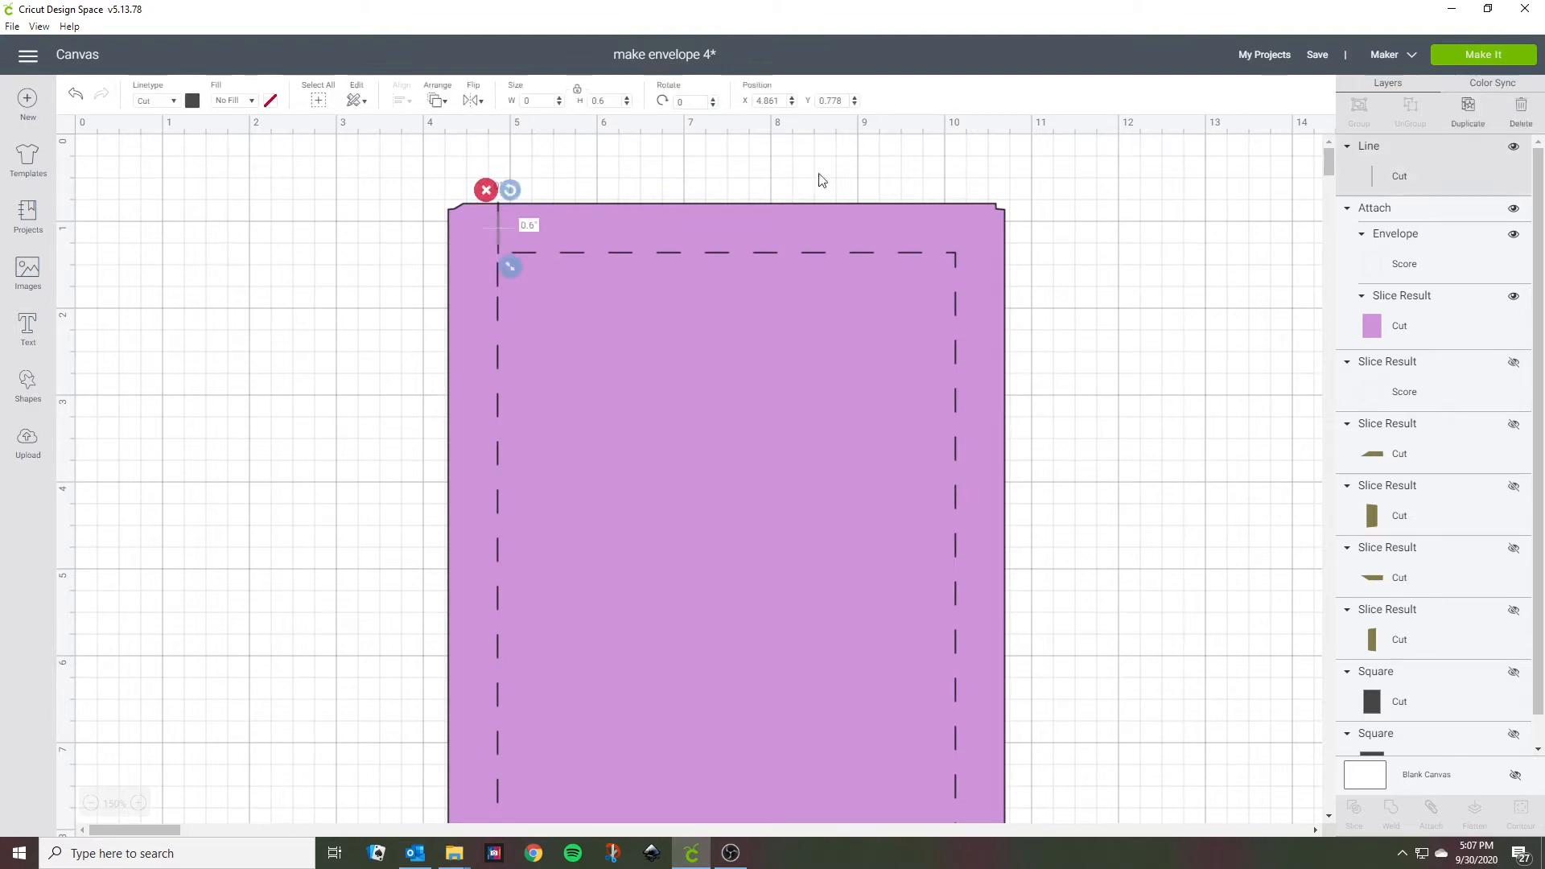
left_click(1467, 112)
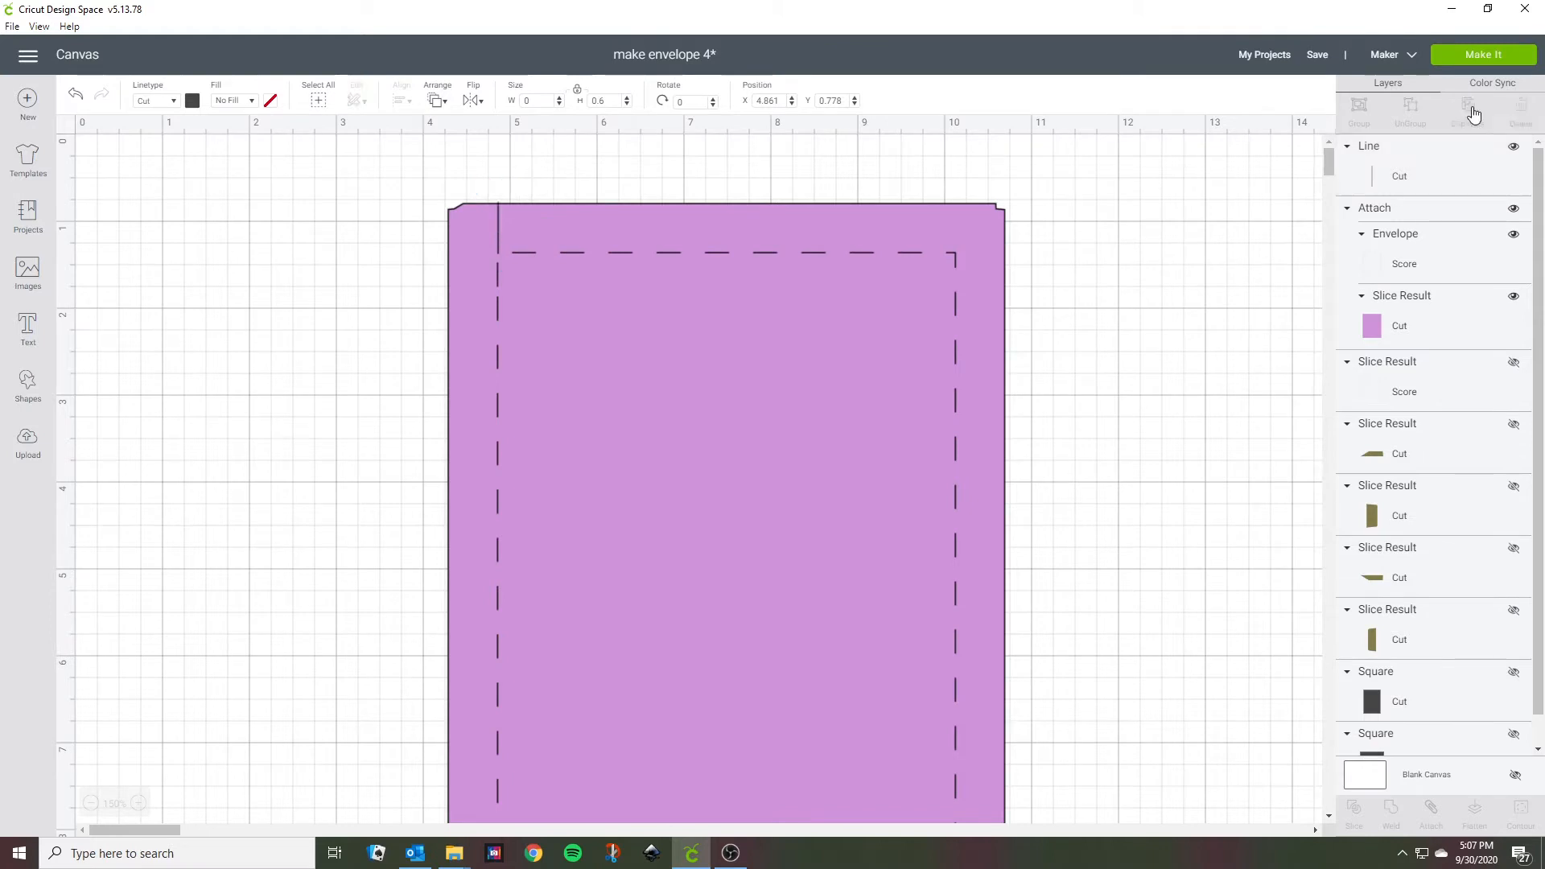
scroll(1128, 266, "down", 5)
scroll(1094, 282, "up", 5)
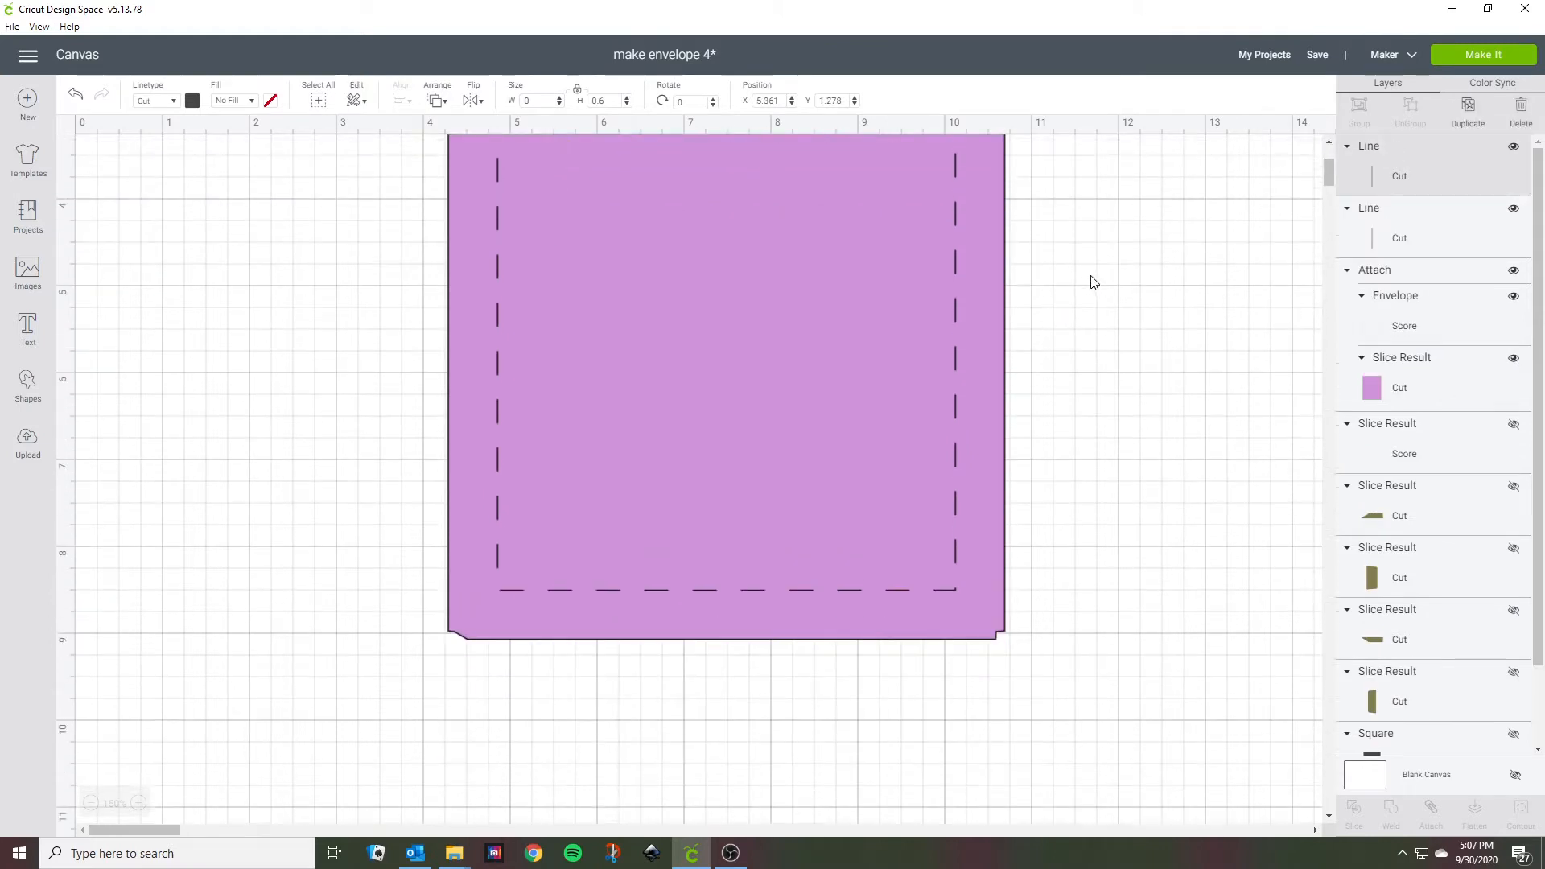
left_click_drag(541, 288, 1138, 625)
scroll(1094, 581, "down", 3)
scroll(1094, 581, "down", 5)
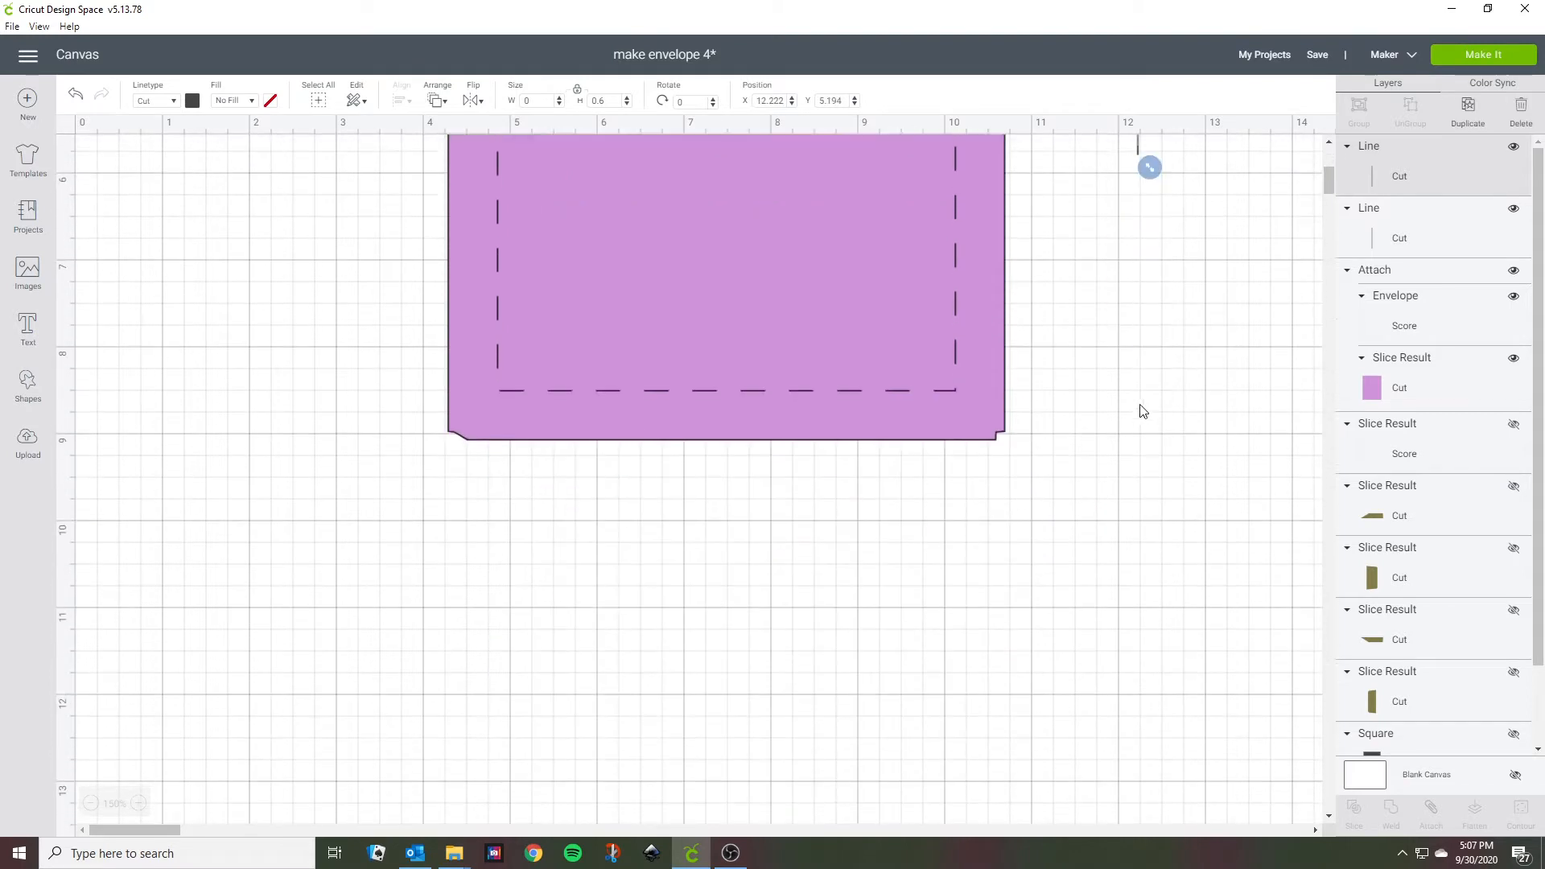
left_click_drag(1139, 147, 953, 444)
left_click(797, 557)
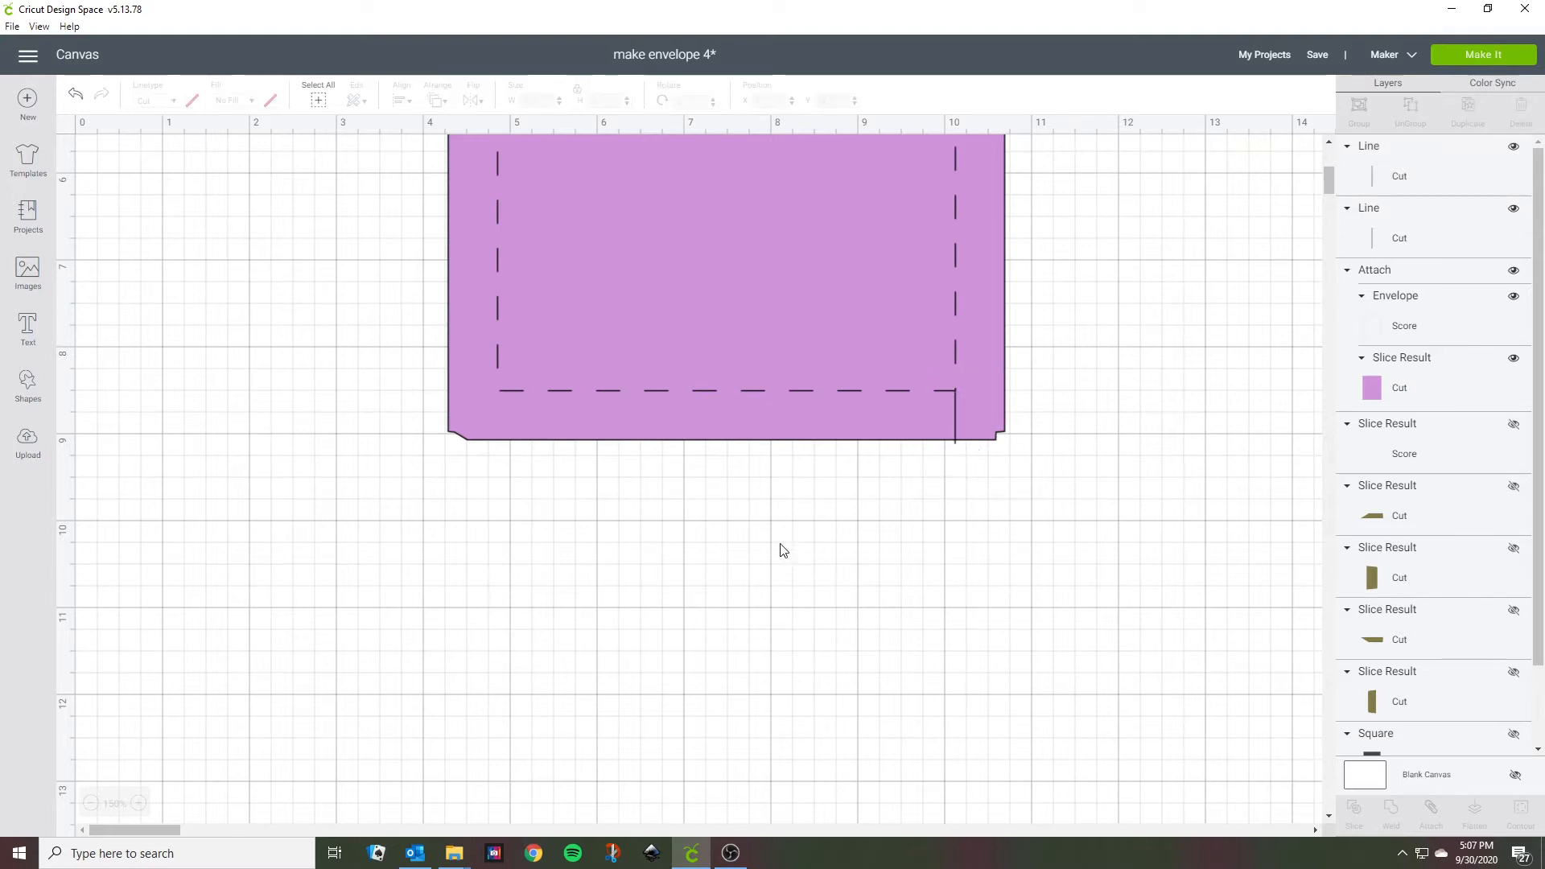
left_click(953, 422)
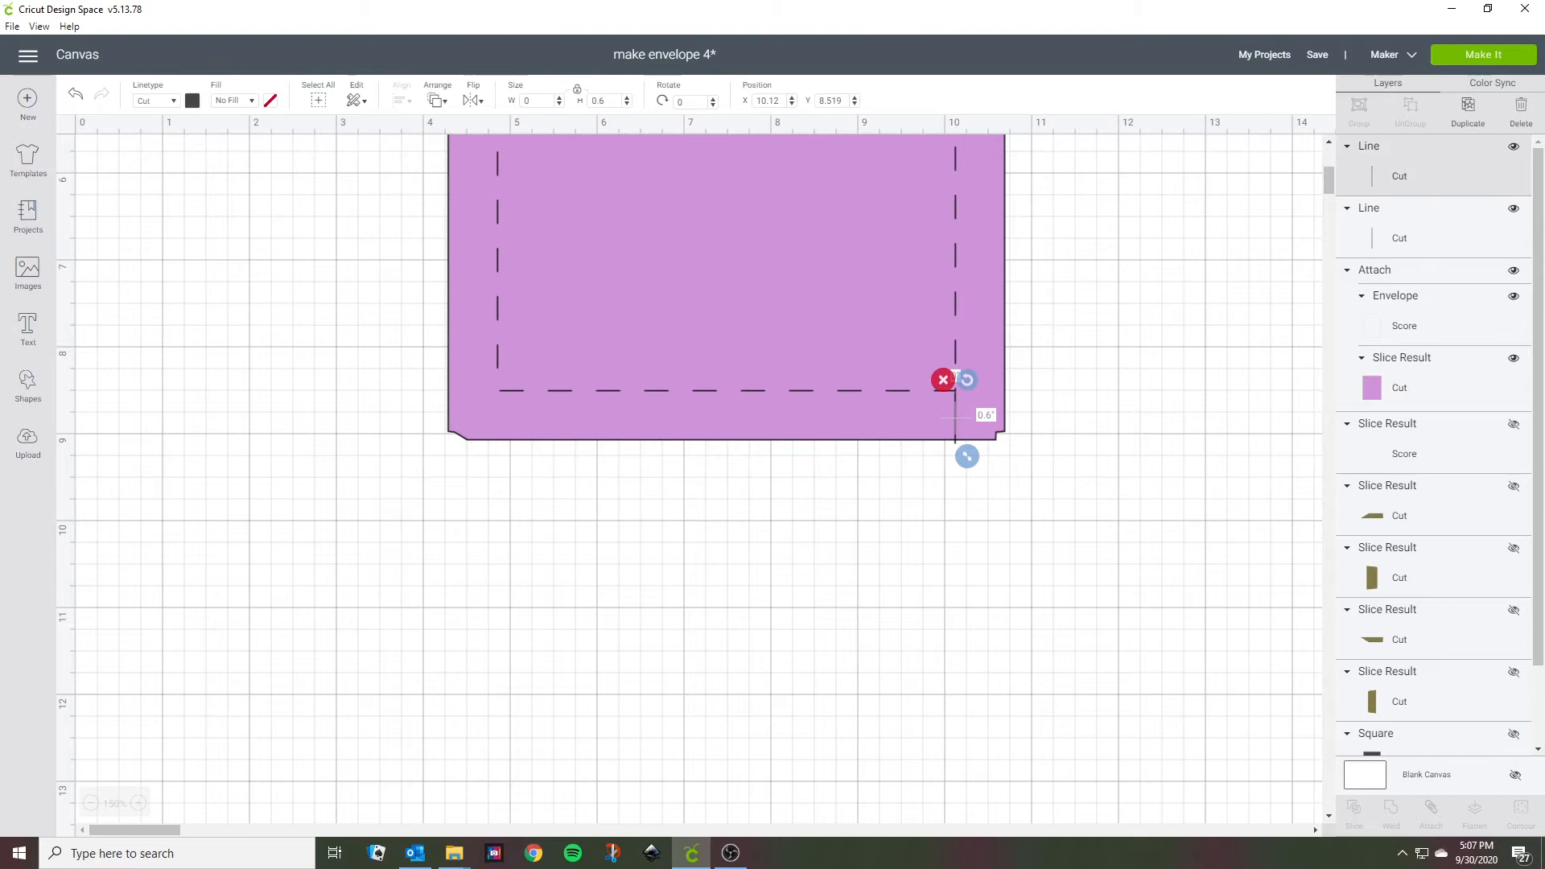
Duplicate the 0.6 in cut line, rotate the copy 90° and place it between the panel's left edge and the score rectangle's lower-left corner.
left_click(1467, 109)
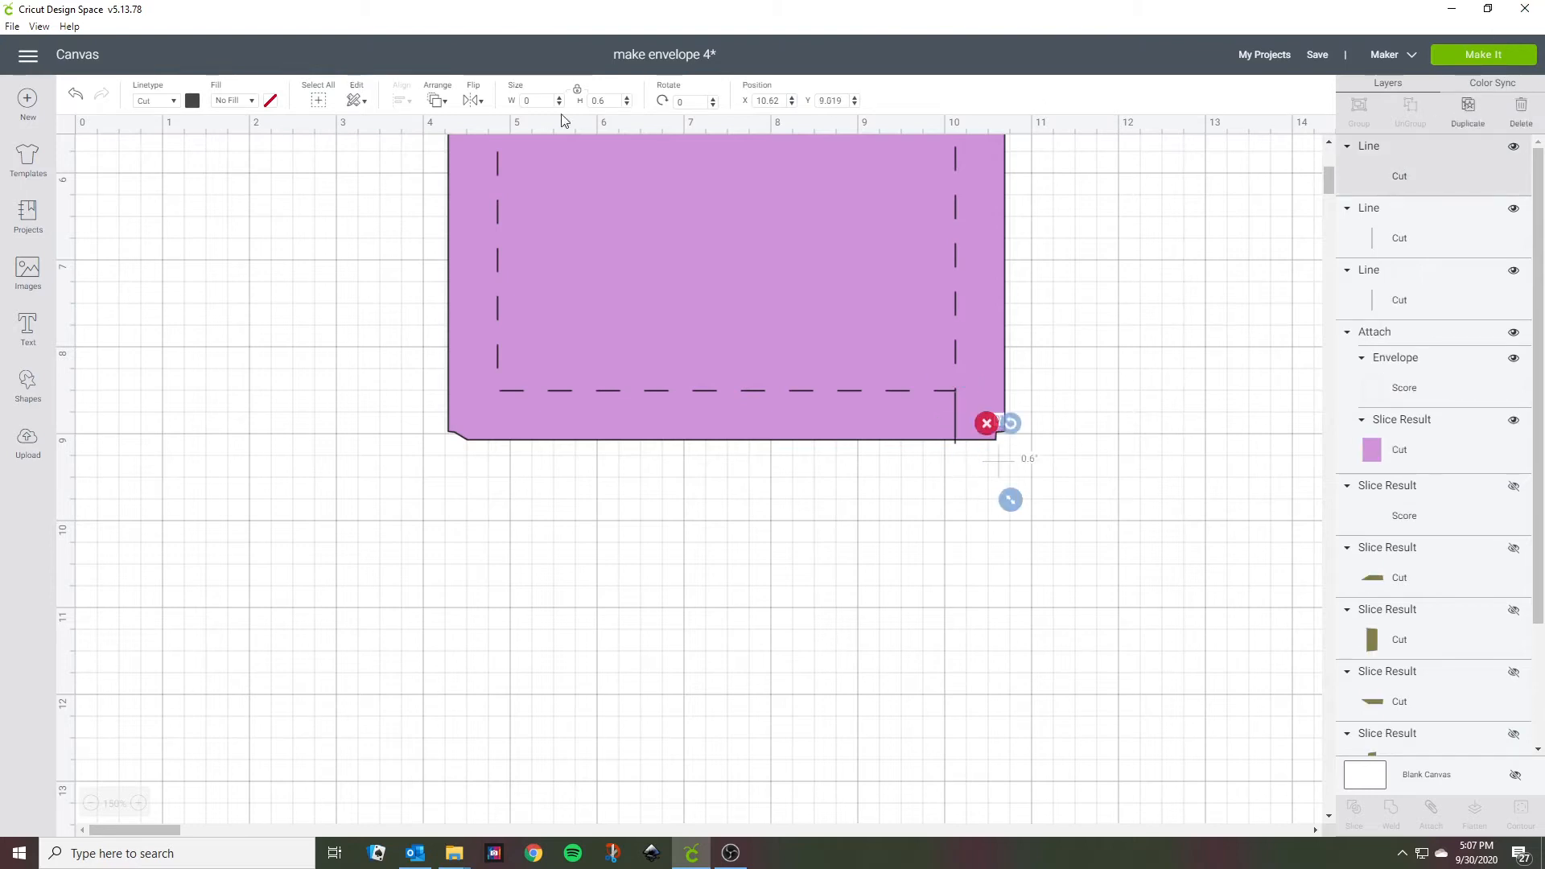
left_click(682, 101)
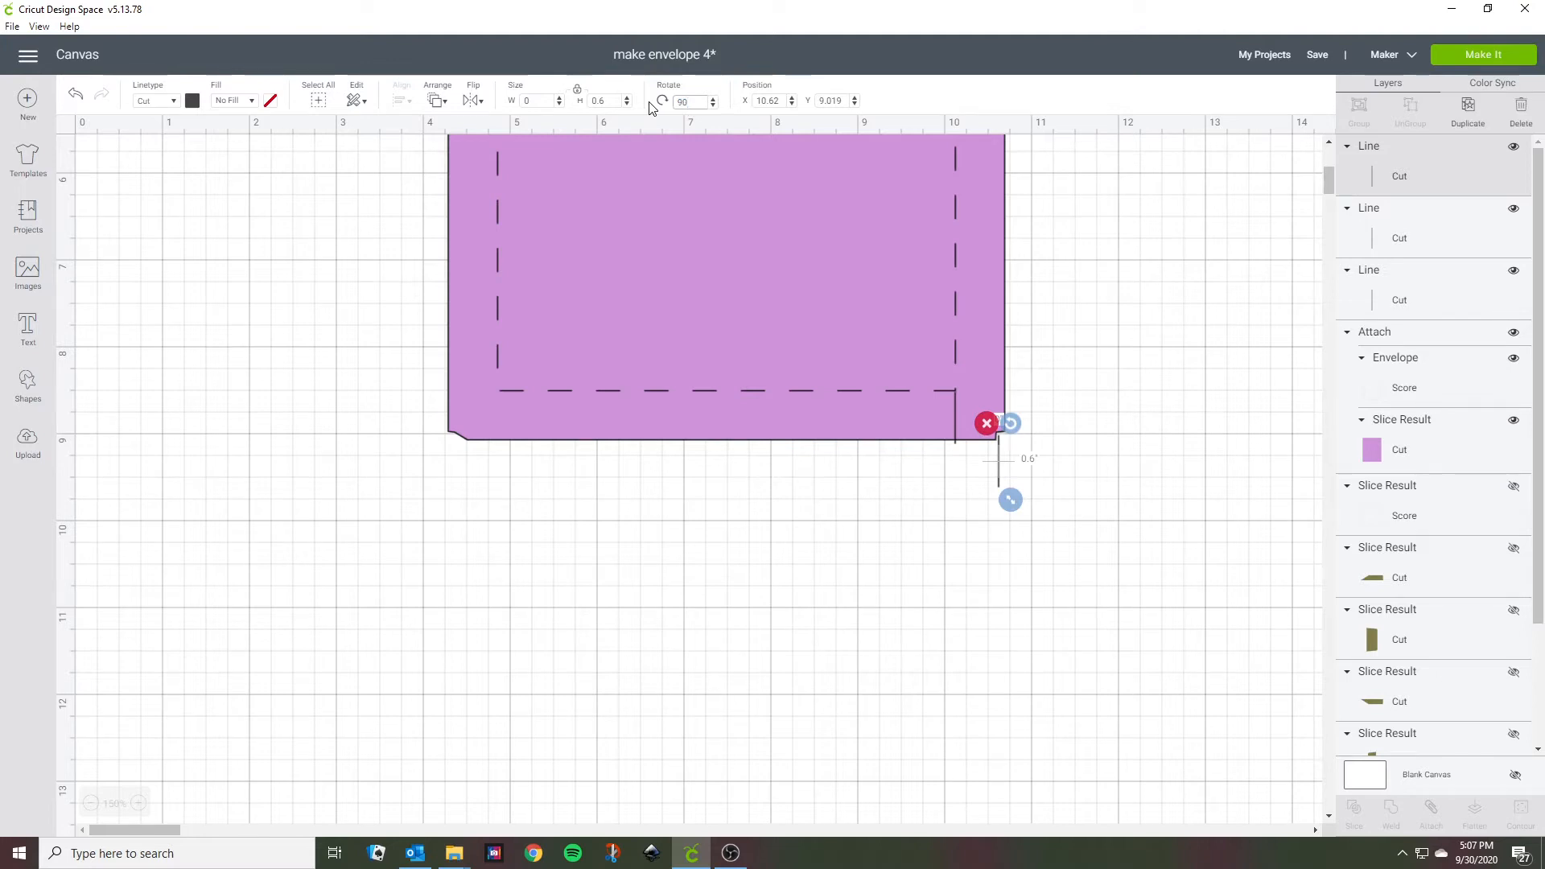
type("90")
key("Return")
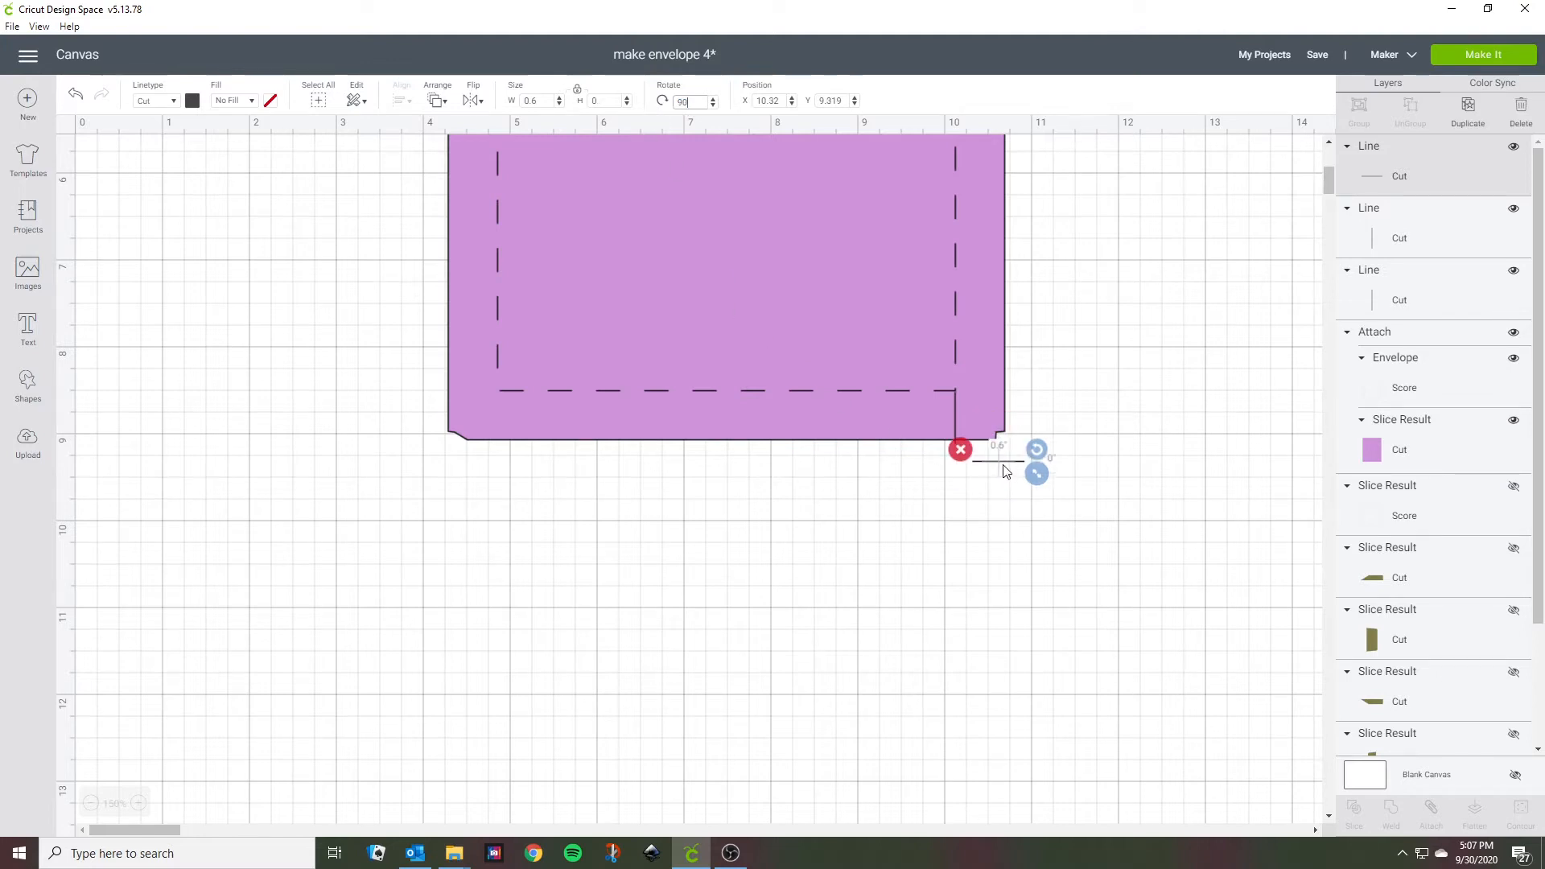
left_click_drag(1009, 468, 477, 391)
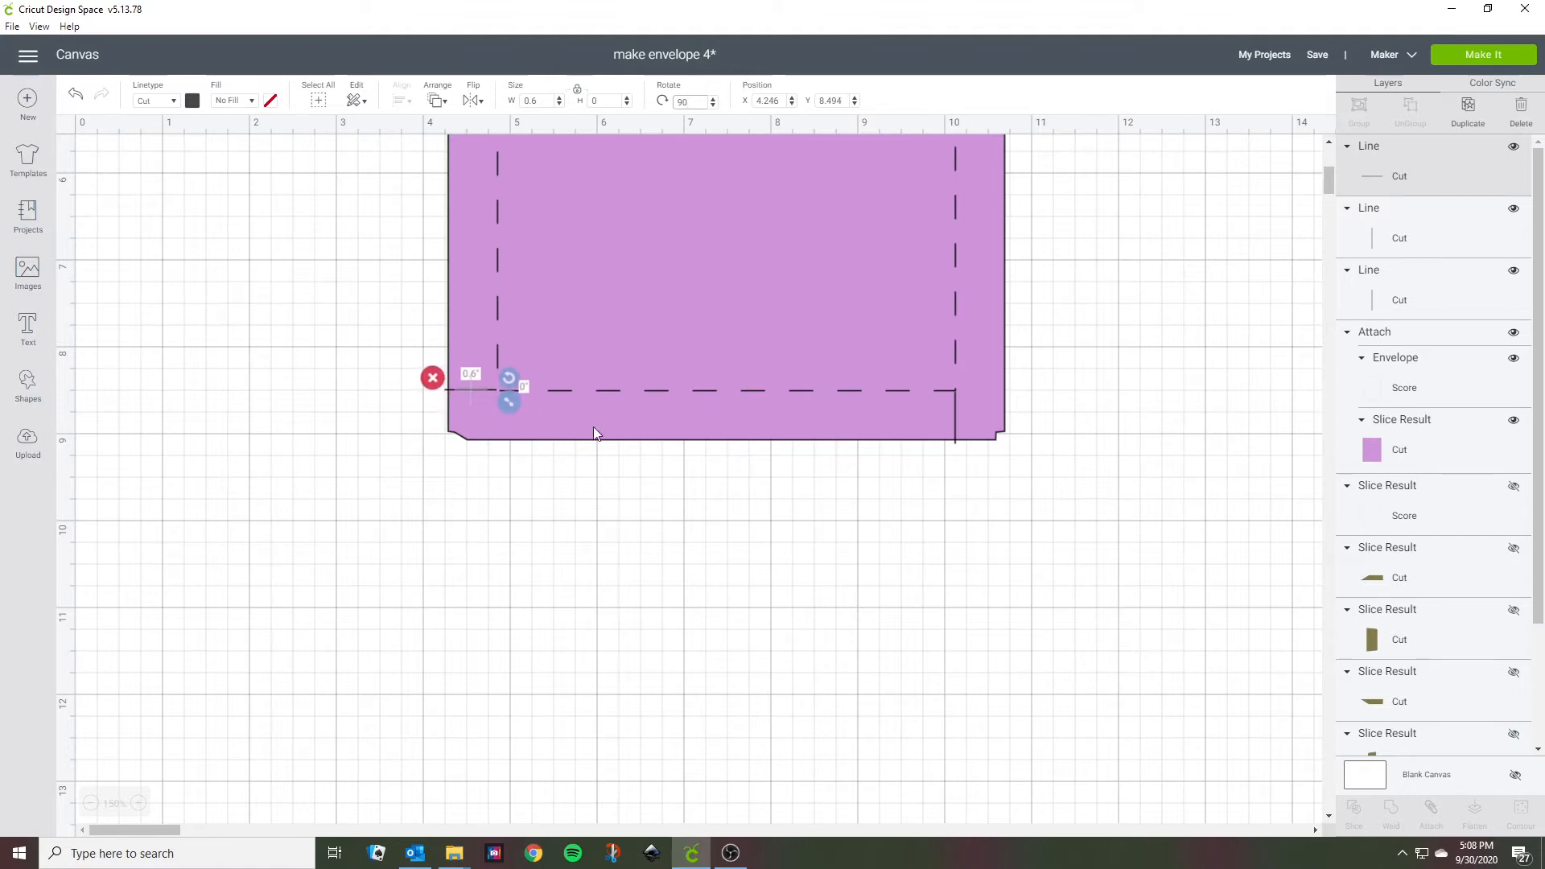
Duplicate the horizontal 0.6 in cut line and place the copy between the score rectangle's upper-right corner and the panel's right edge.
scroll(635, 620, "up", 3)
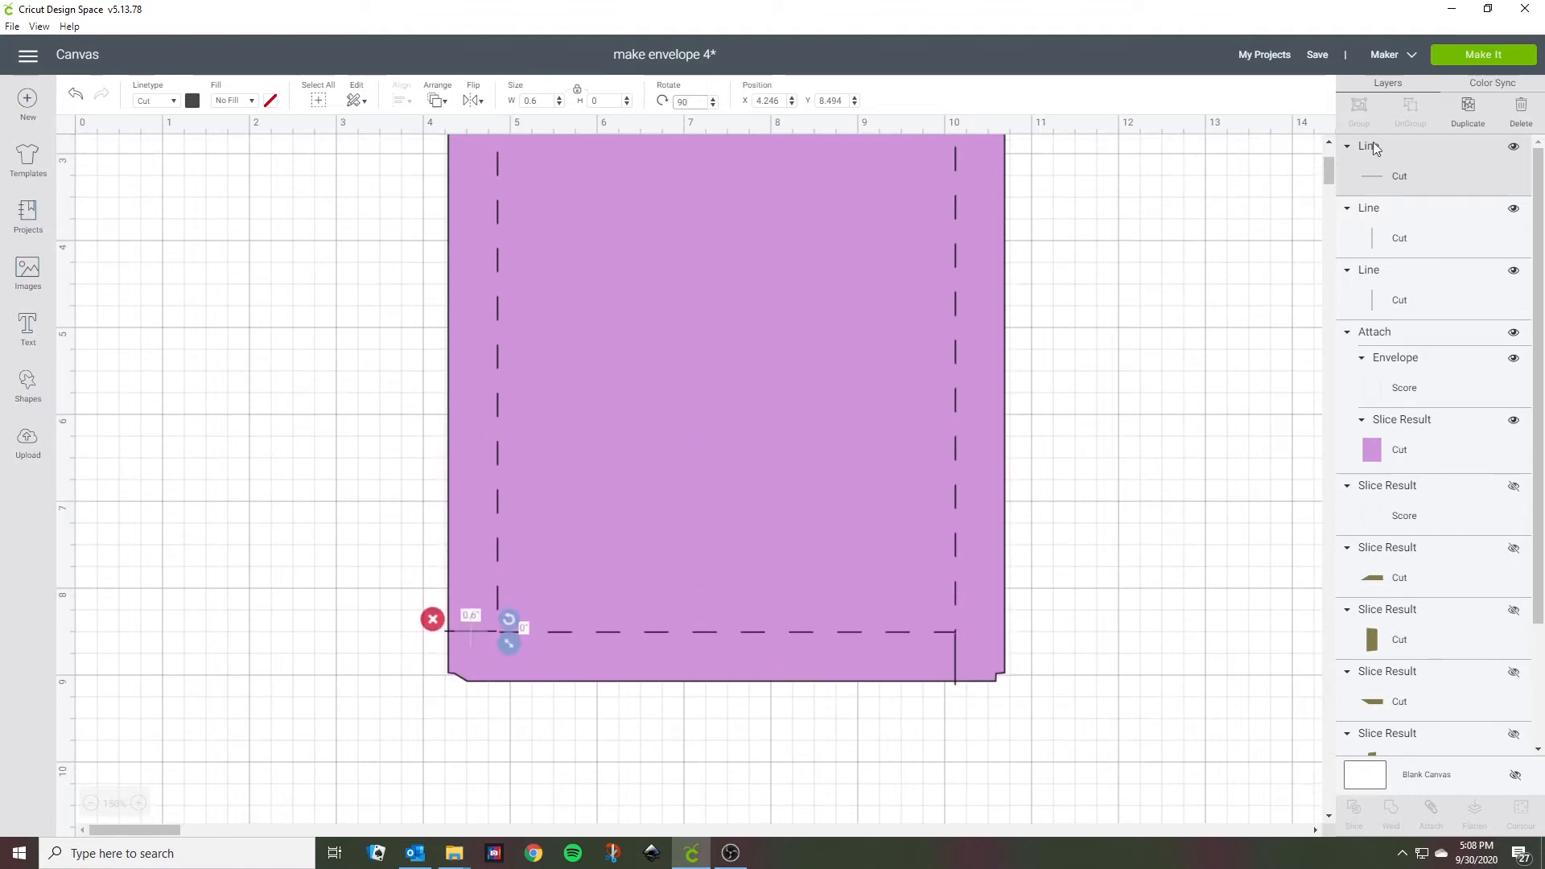
left_click(1476, 98)
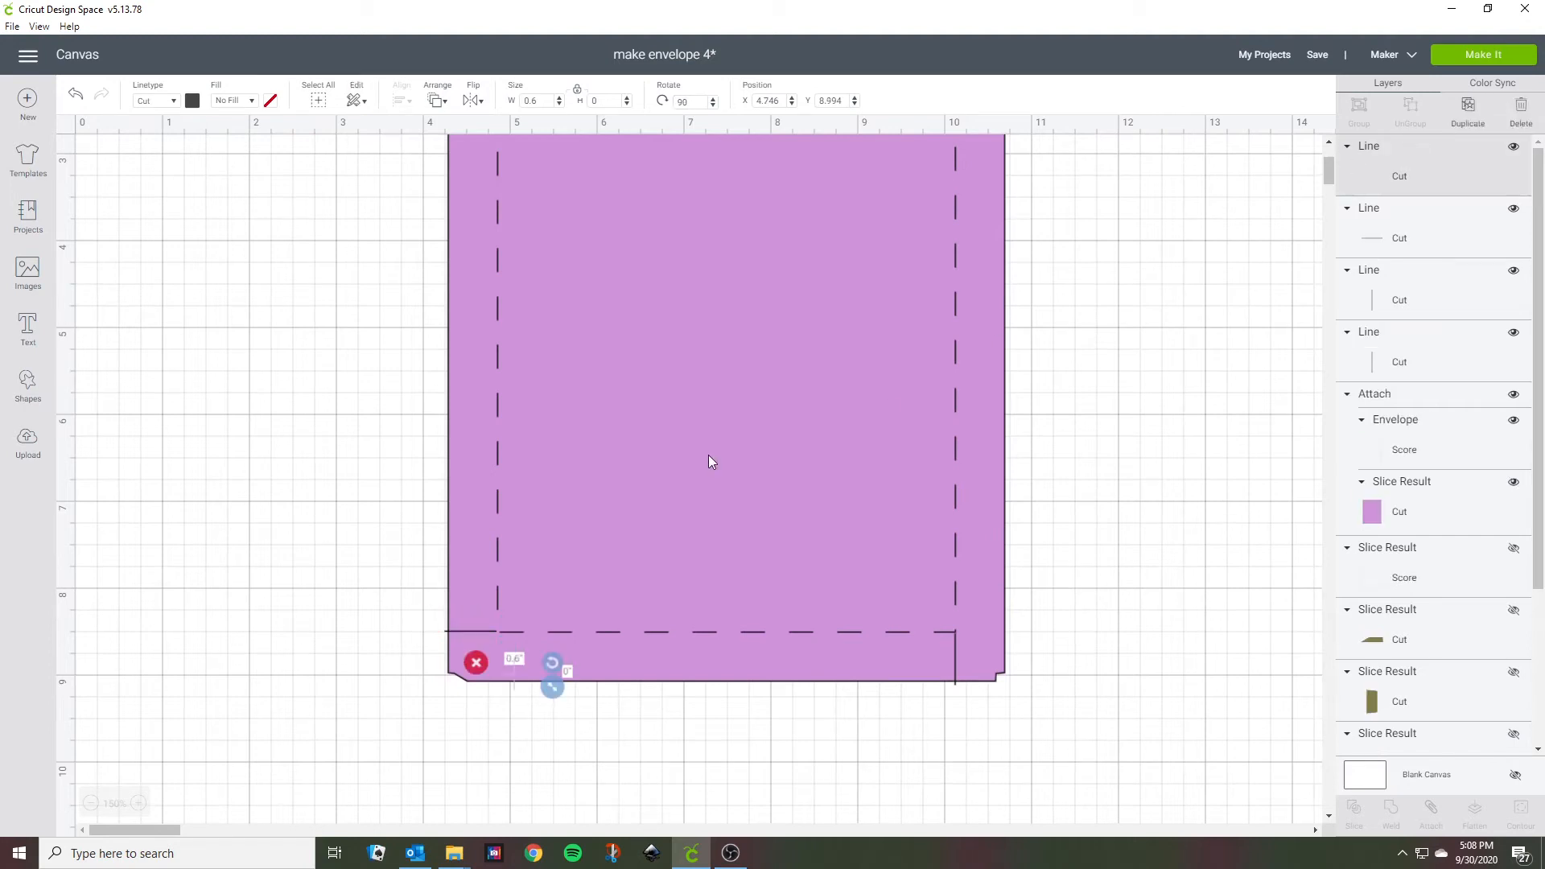
scroll(724, 454, "up", 3)
scroll(692, 575, "down", 5)
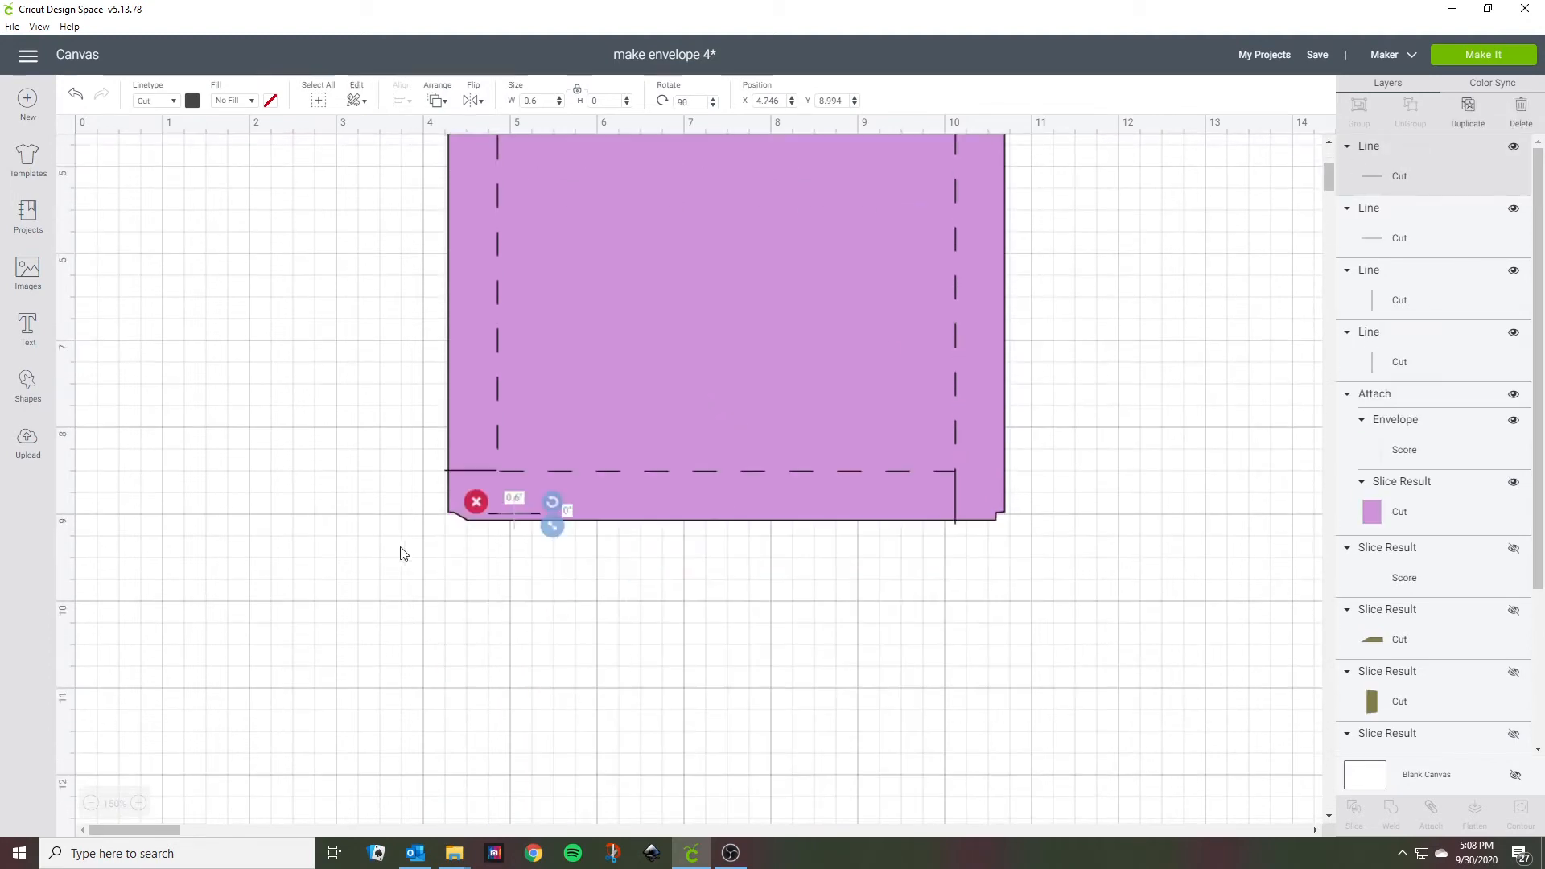
left_click_drag(527, 517, 1147, 166)
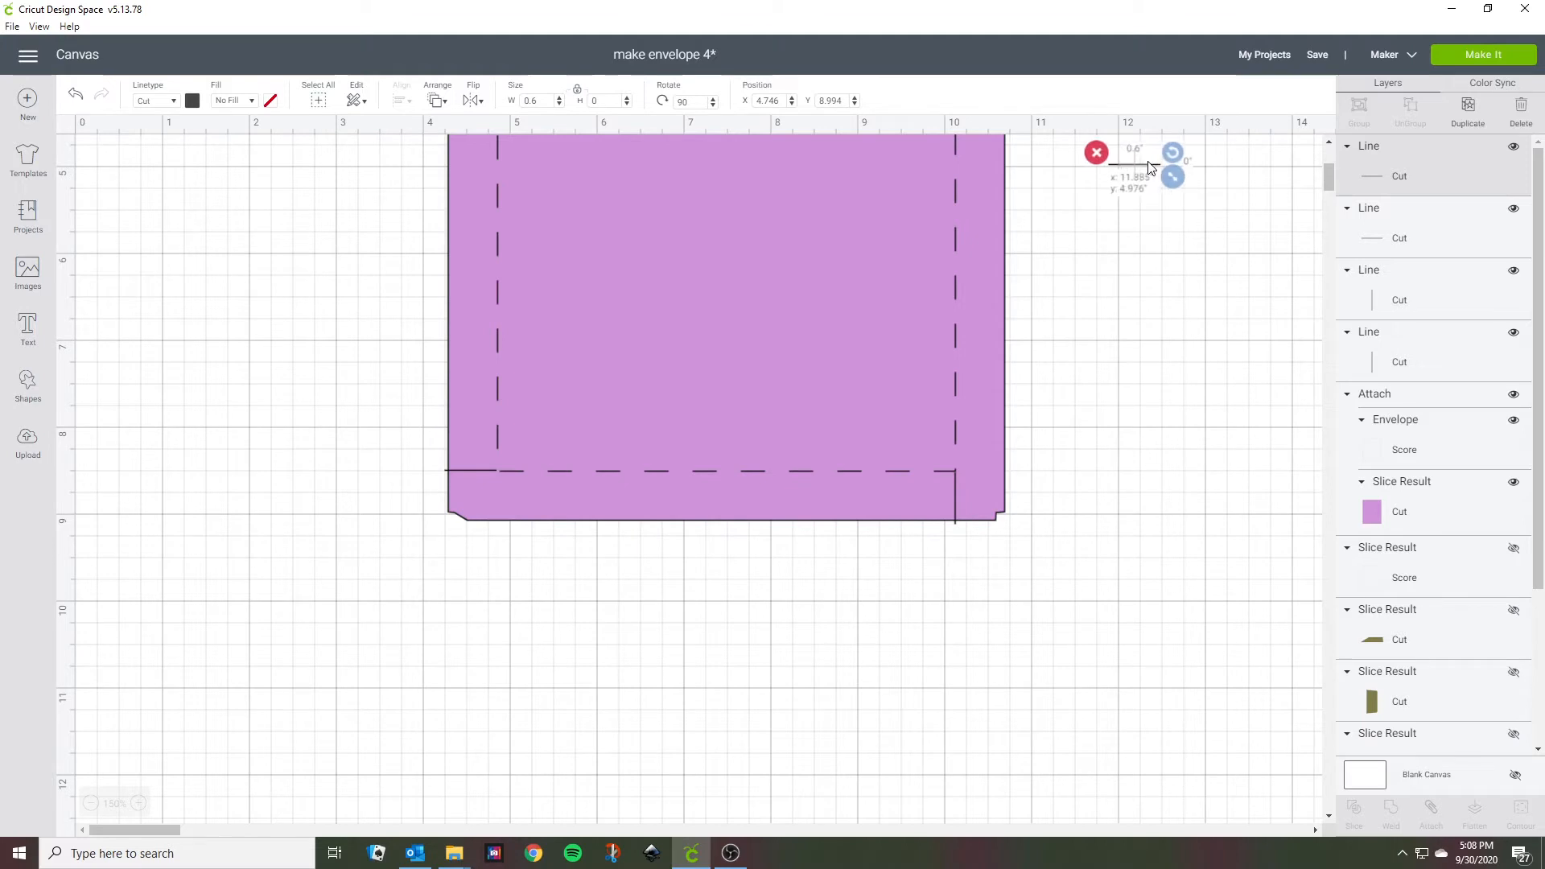
scroll(1122, 276, "up", 3)
scroll(1133, 268, "up", 1)
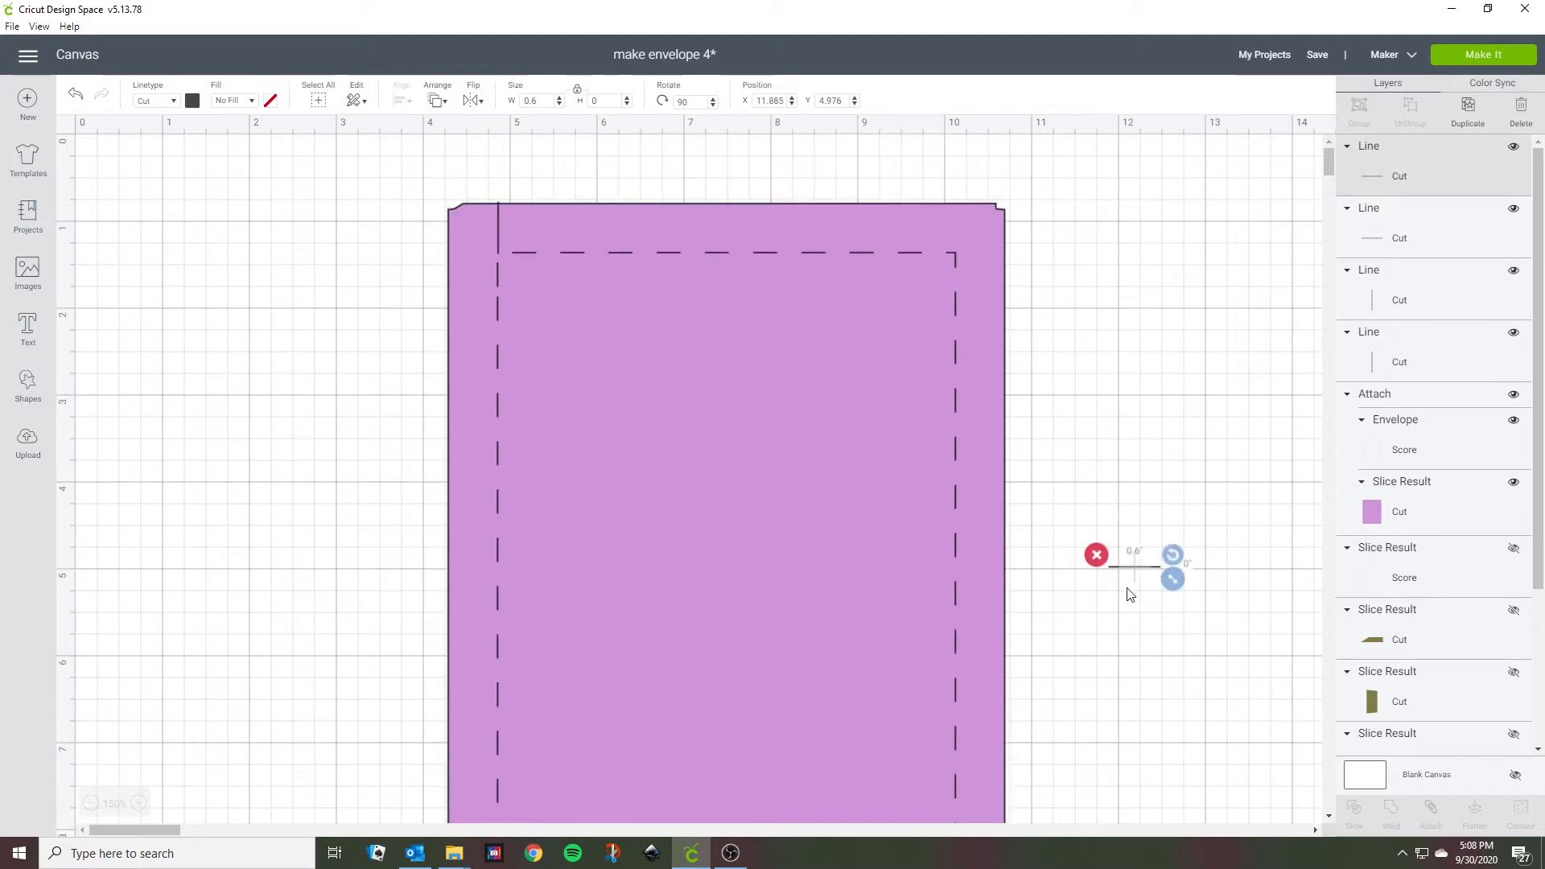
left_click_drag(1135, 575, 980, 257)
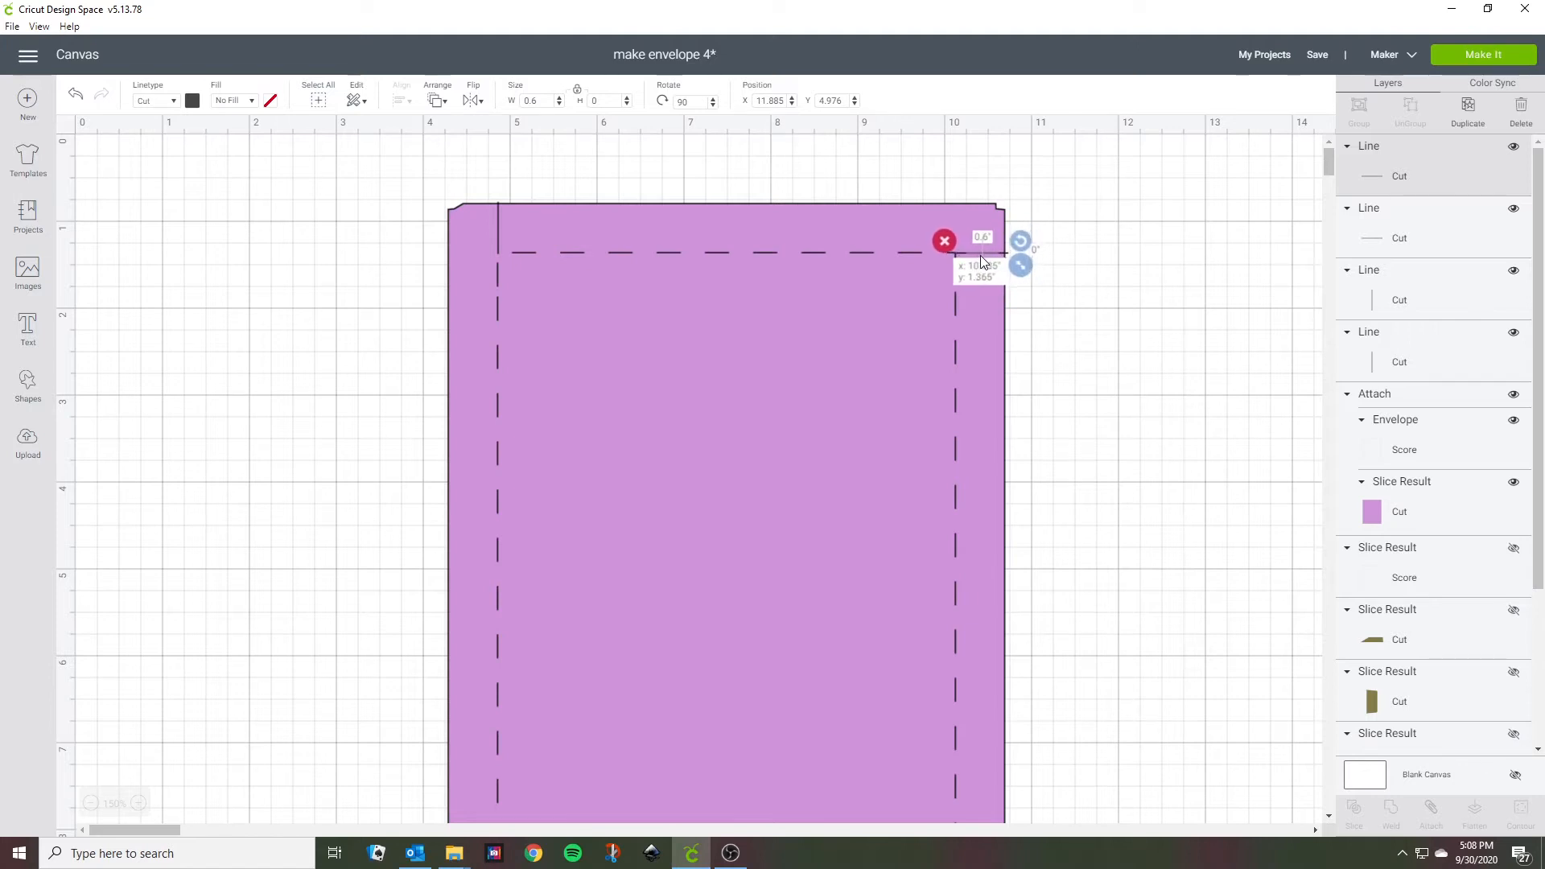
left_click(341, 435)
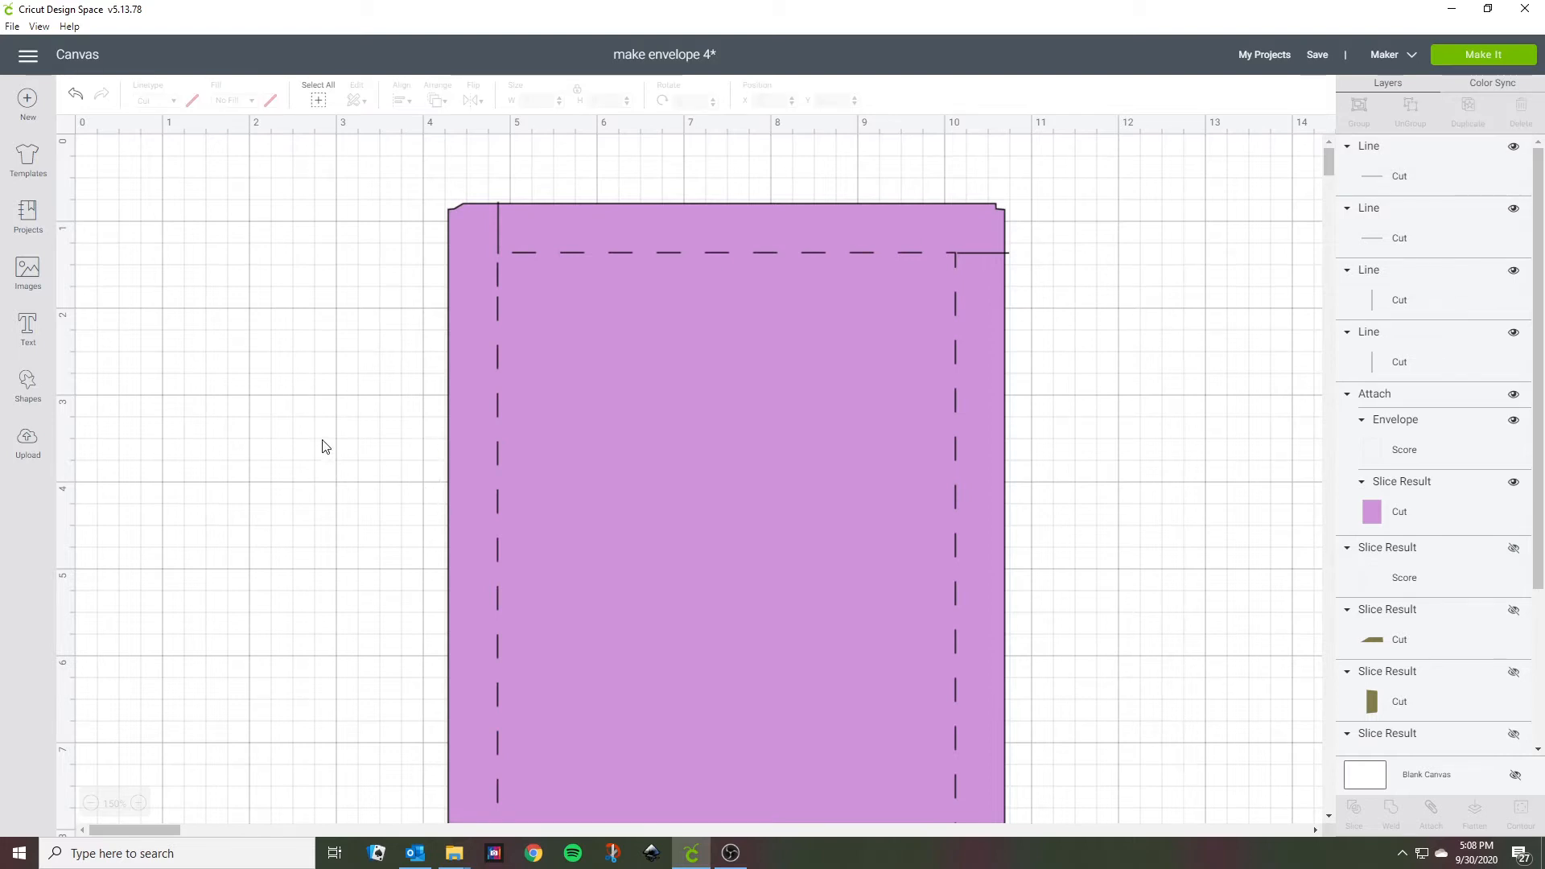
Unhide the sliced score outline and the four olive flap pieces.
left_click(90, 803)
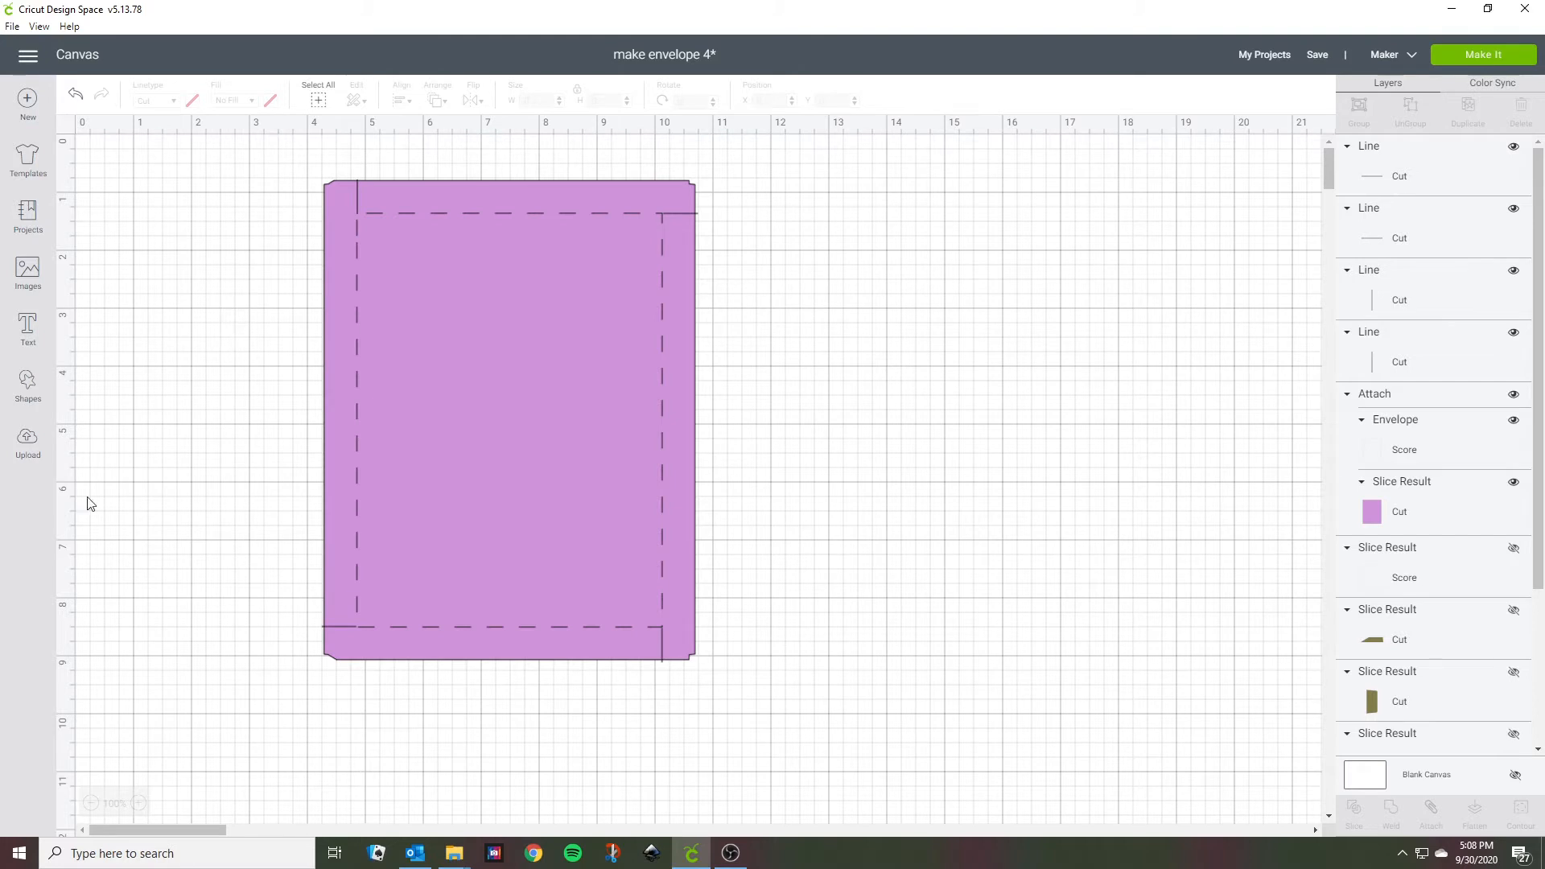
left_click(92, 804)
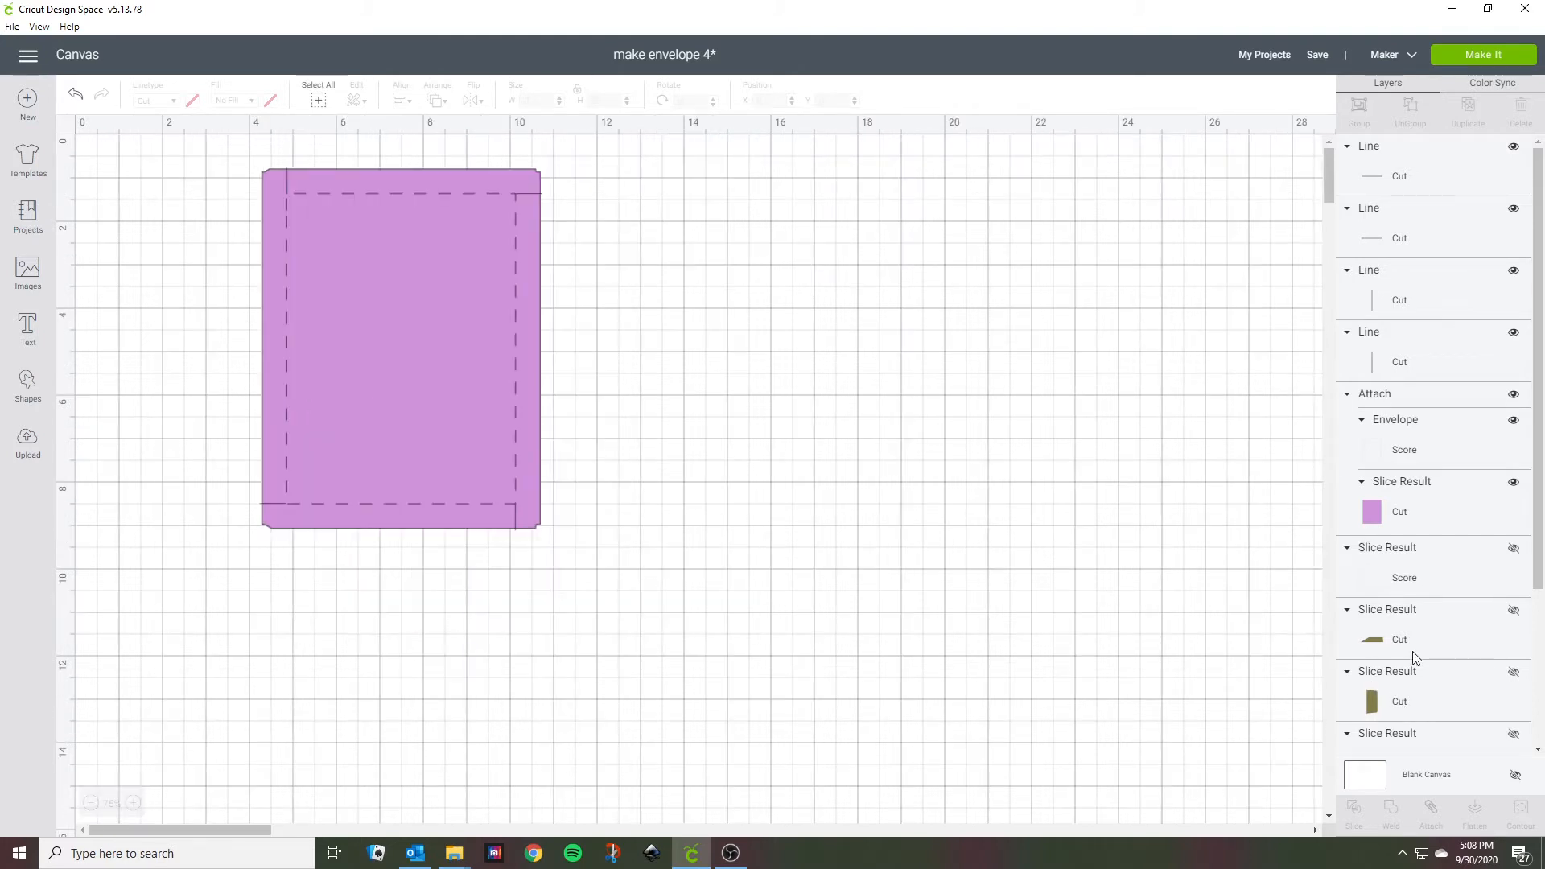
left_click(1512, 610)
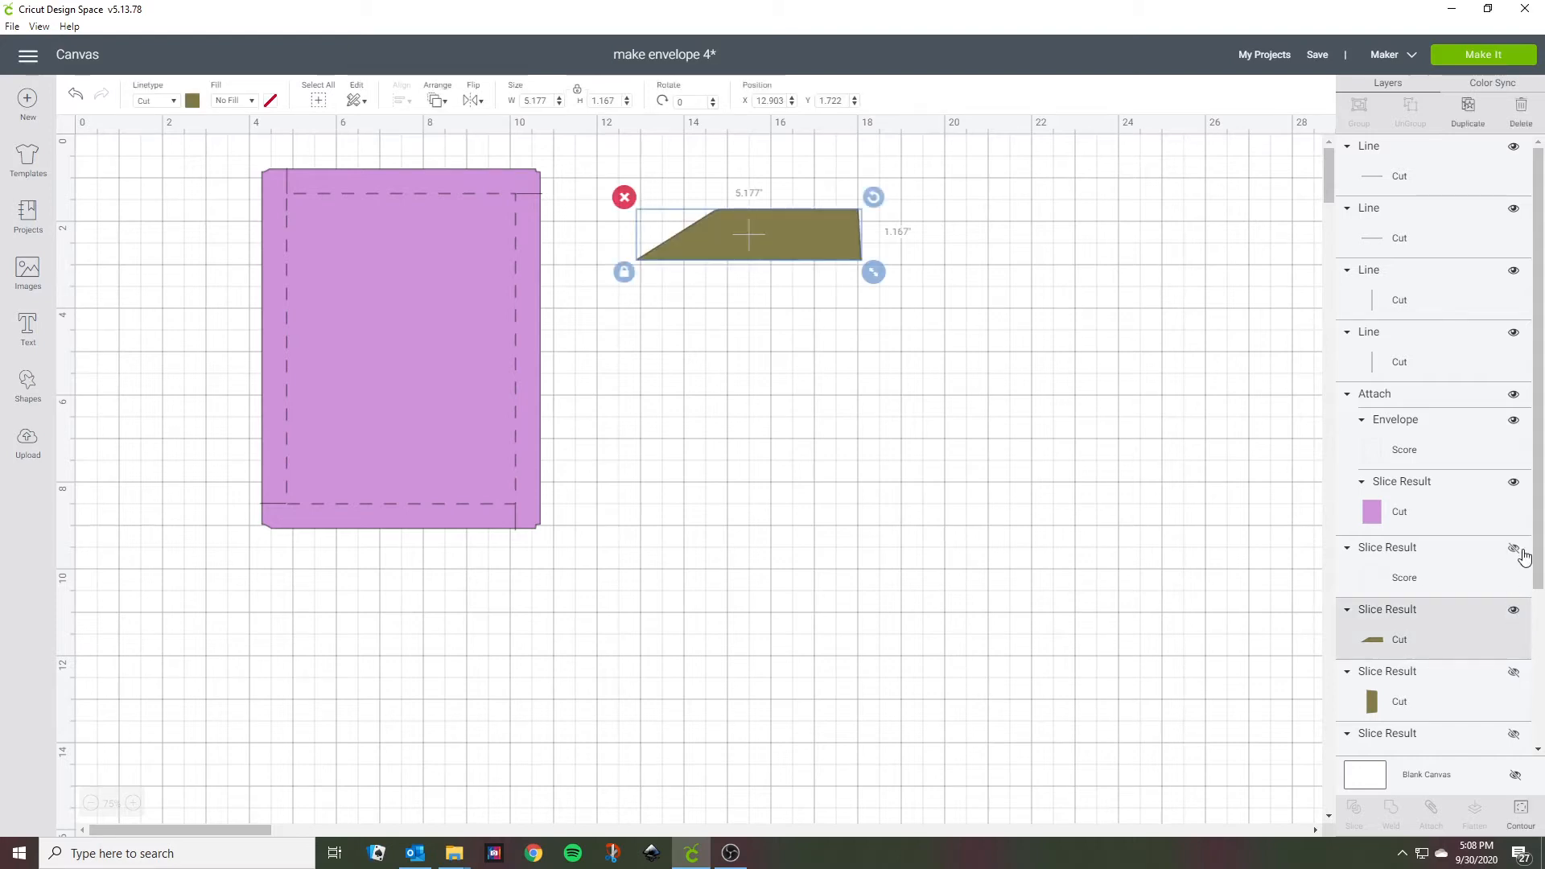
left_click(1511, 552)
left_click(1514, 674)
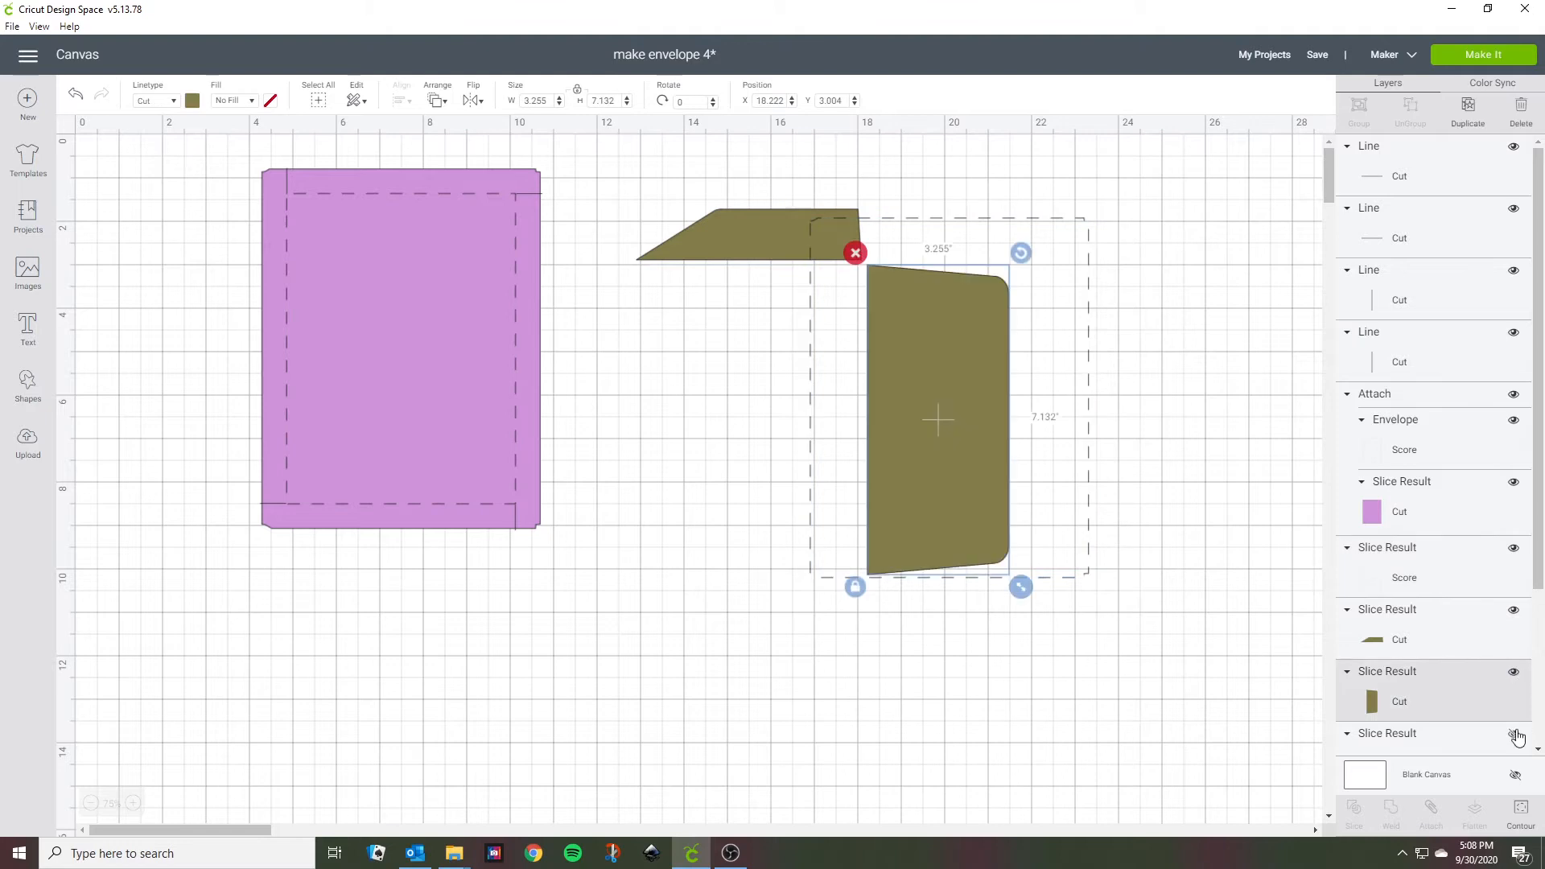
left_click(1514, 734)
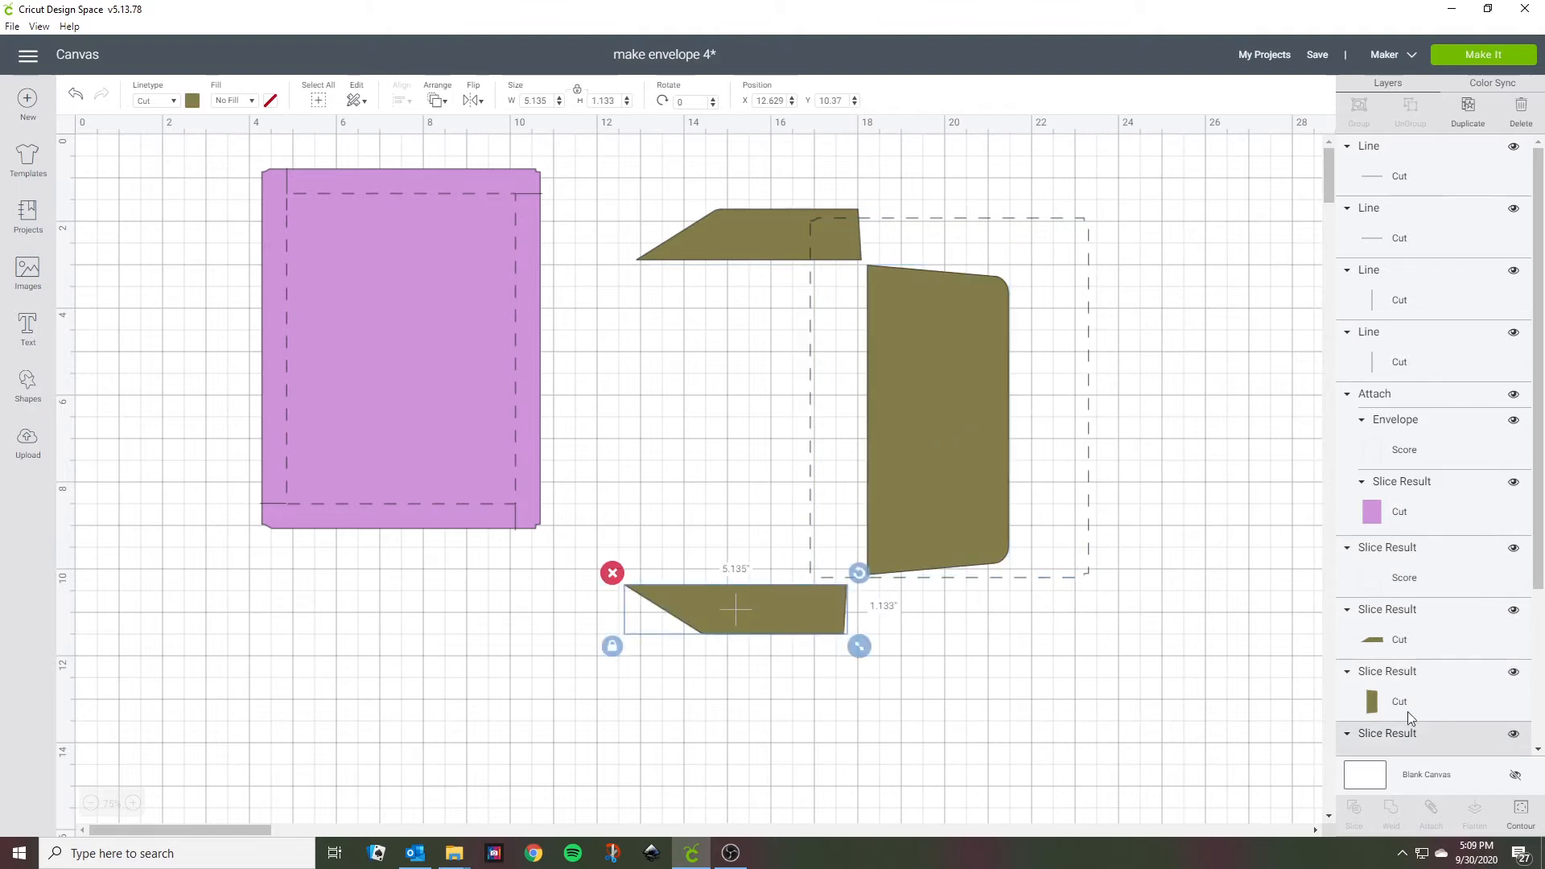
scroll(1410, 629, "down", 2)
left_click(1513, 636)
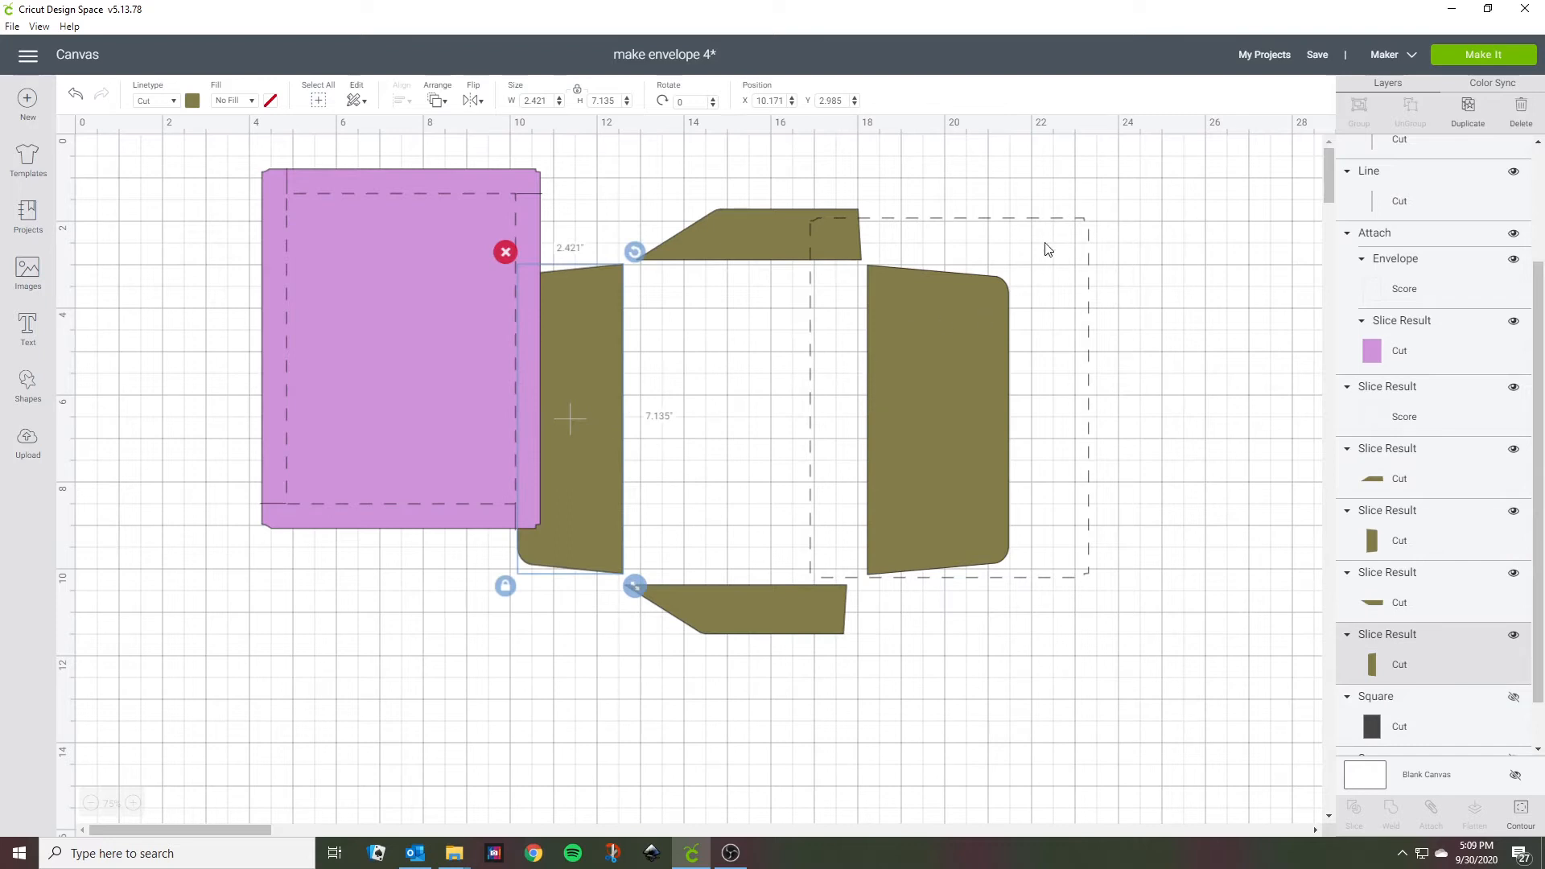
left_click(1060, 223)
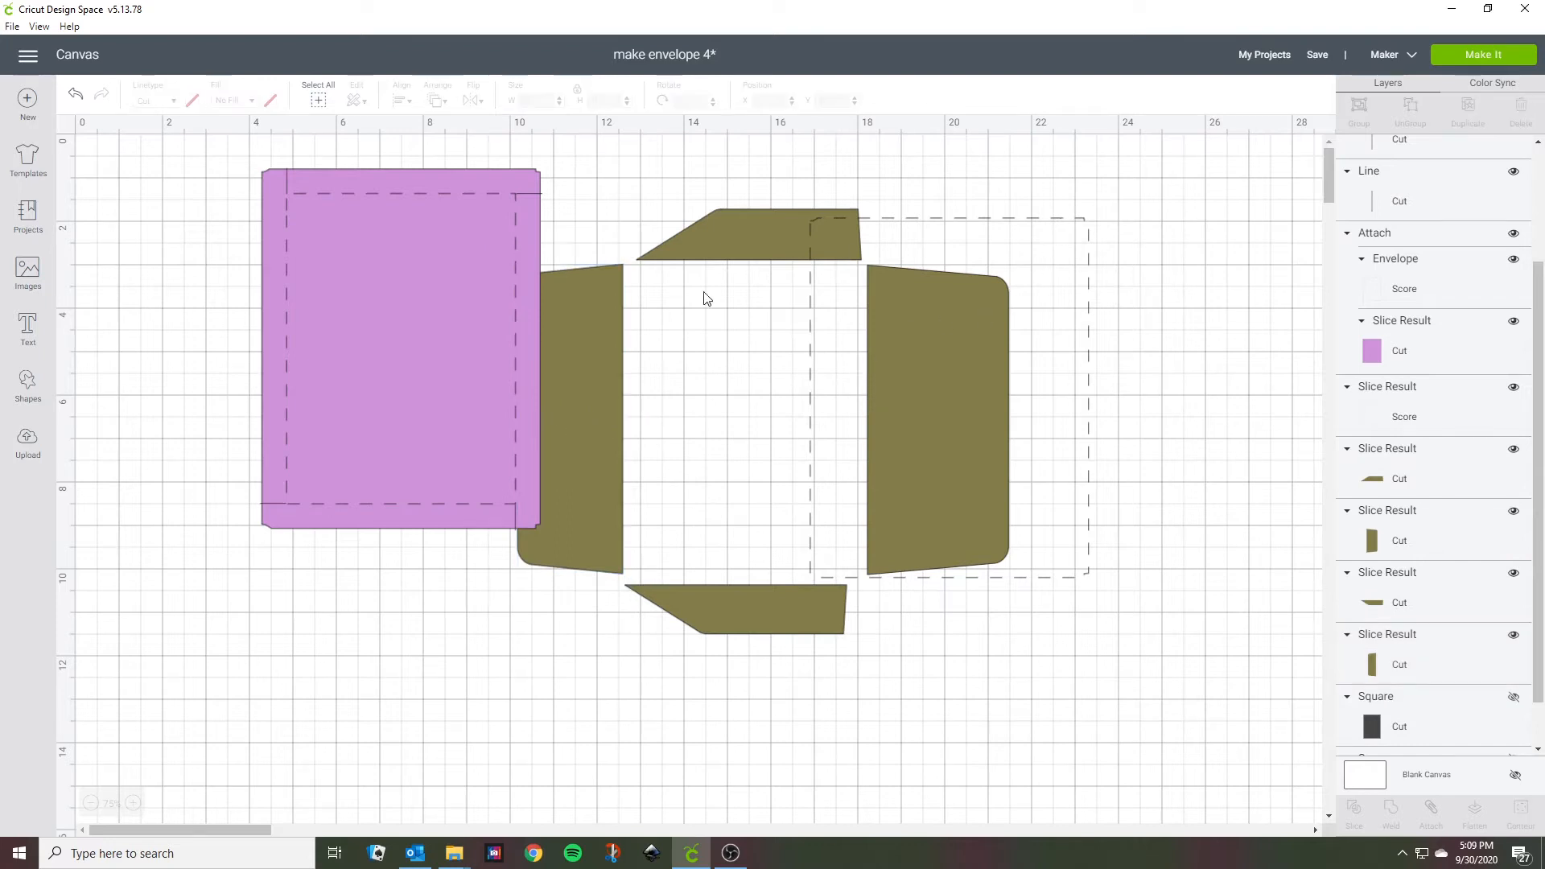
Position the olive flaps against the sides of the purple panel to lay out the whole envelope.
left_click_drag(611, 399, 248, 329)
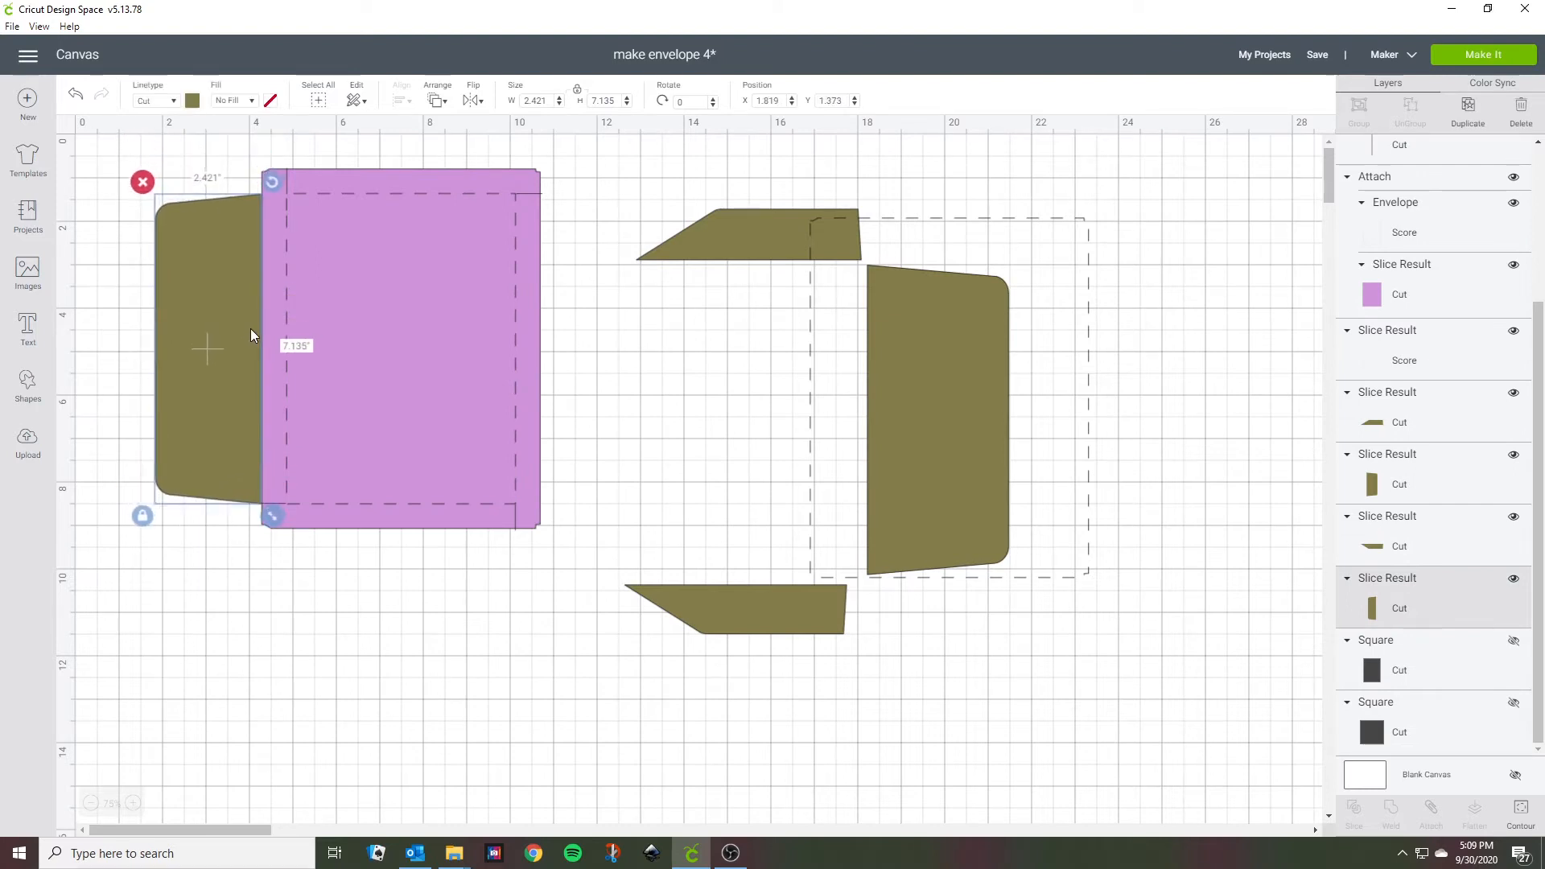
left_click_drag(745, 612, 415, 548)
left_click_drag(915, 387, 365, 332)
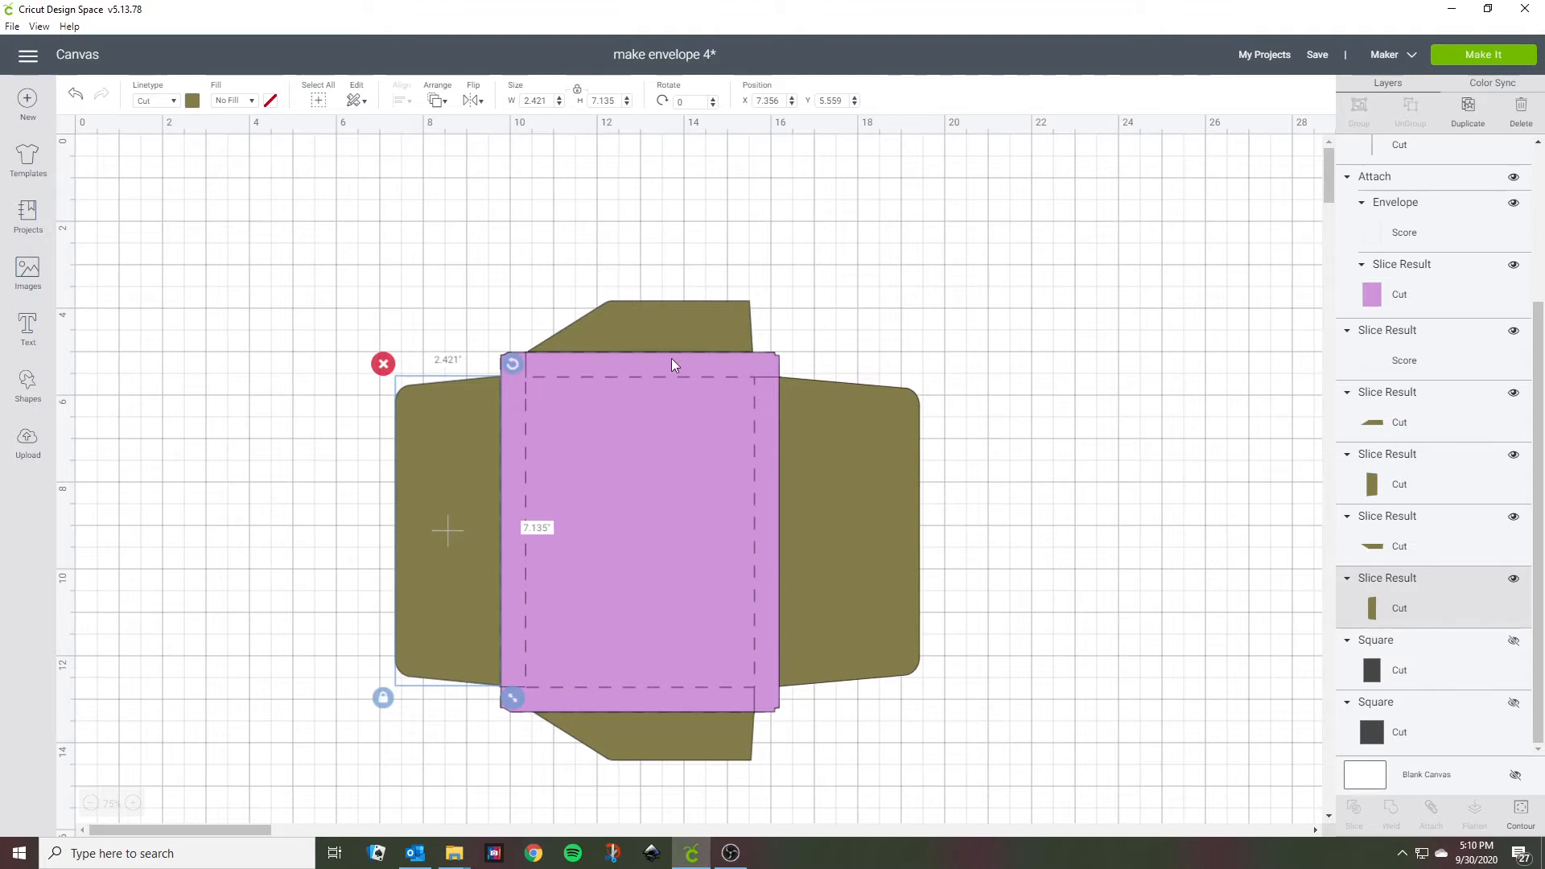
Move the olive flaps off the purple panel and stack them in the free area to its left.
left_click_drag(438, 549, 235, 445)
left_click_drag(617, 319, 199, 316)
left_click_drag(841, 485, 254, 375)
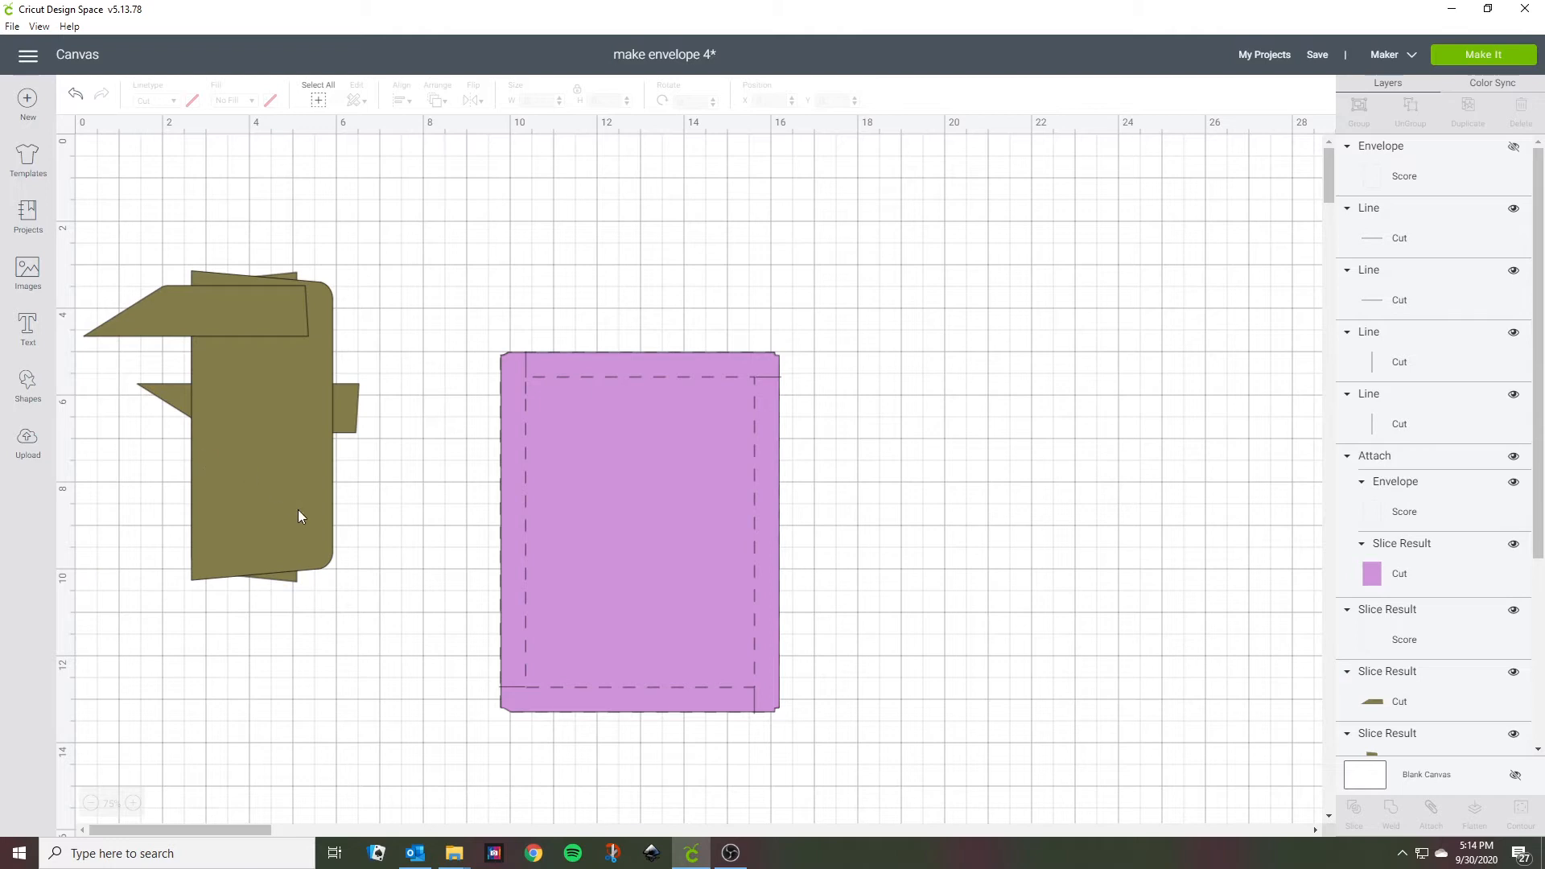
Insert an octagon shape and move it to the empty canvas right of the purple panel, at about X 21.26, Y 3.82.
left_click(28, 381)
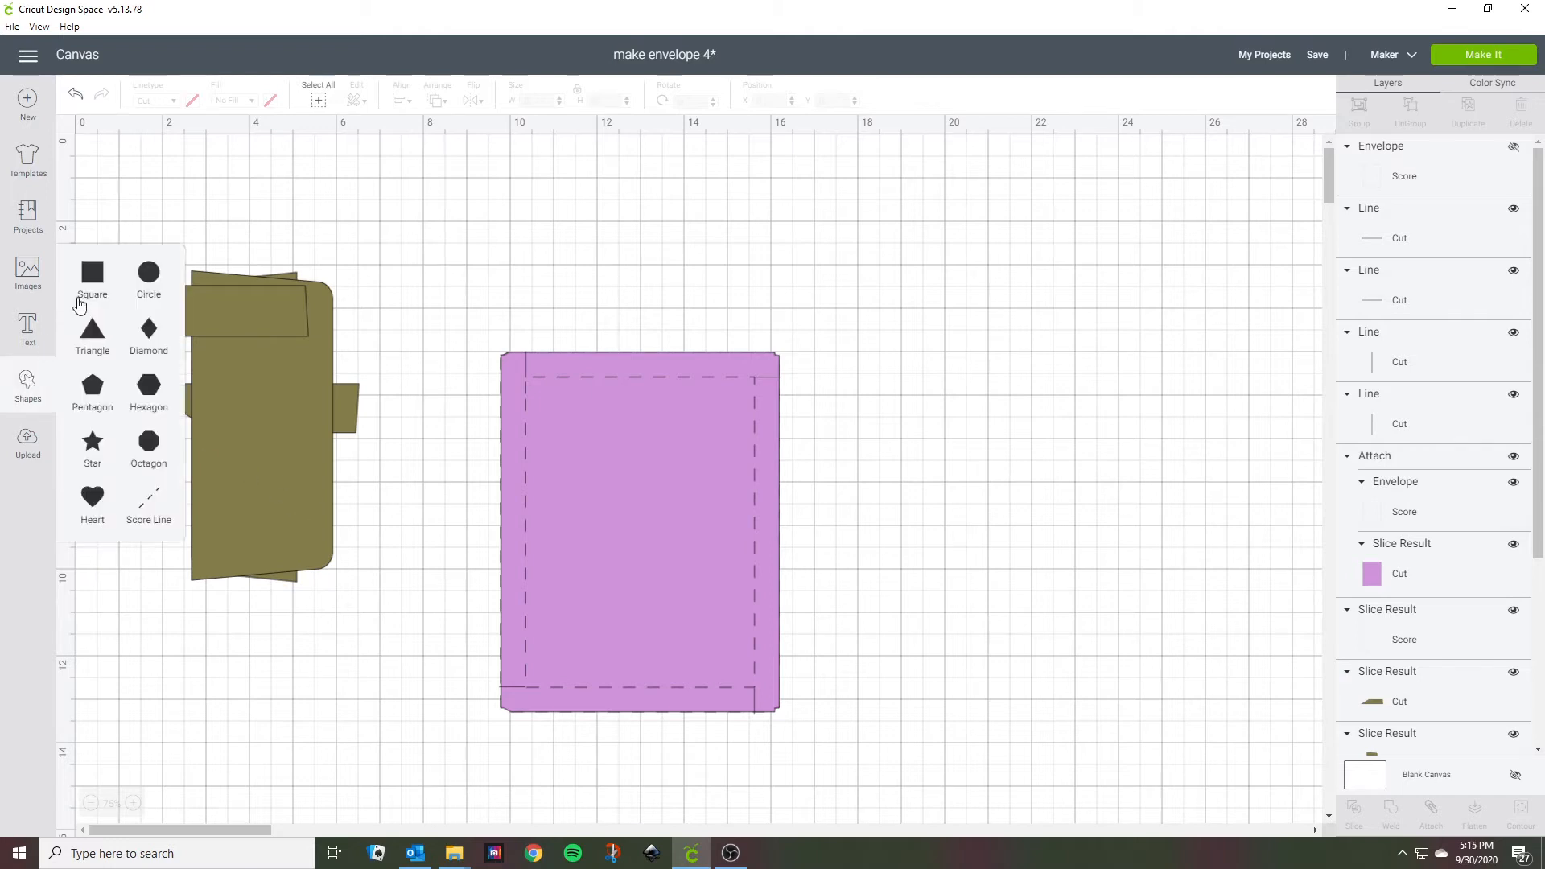
left_click(151, 442)
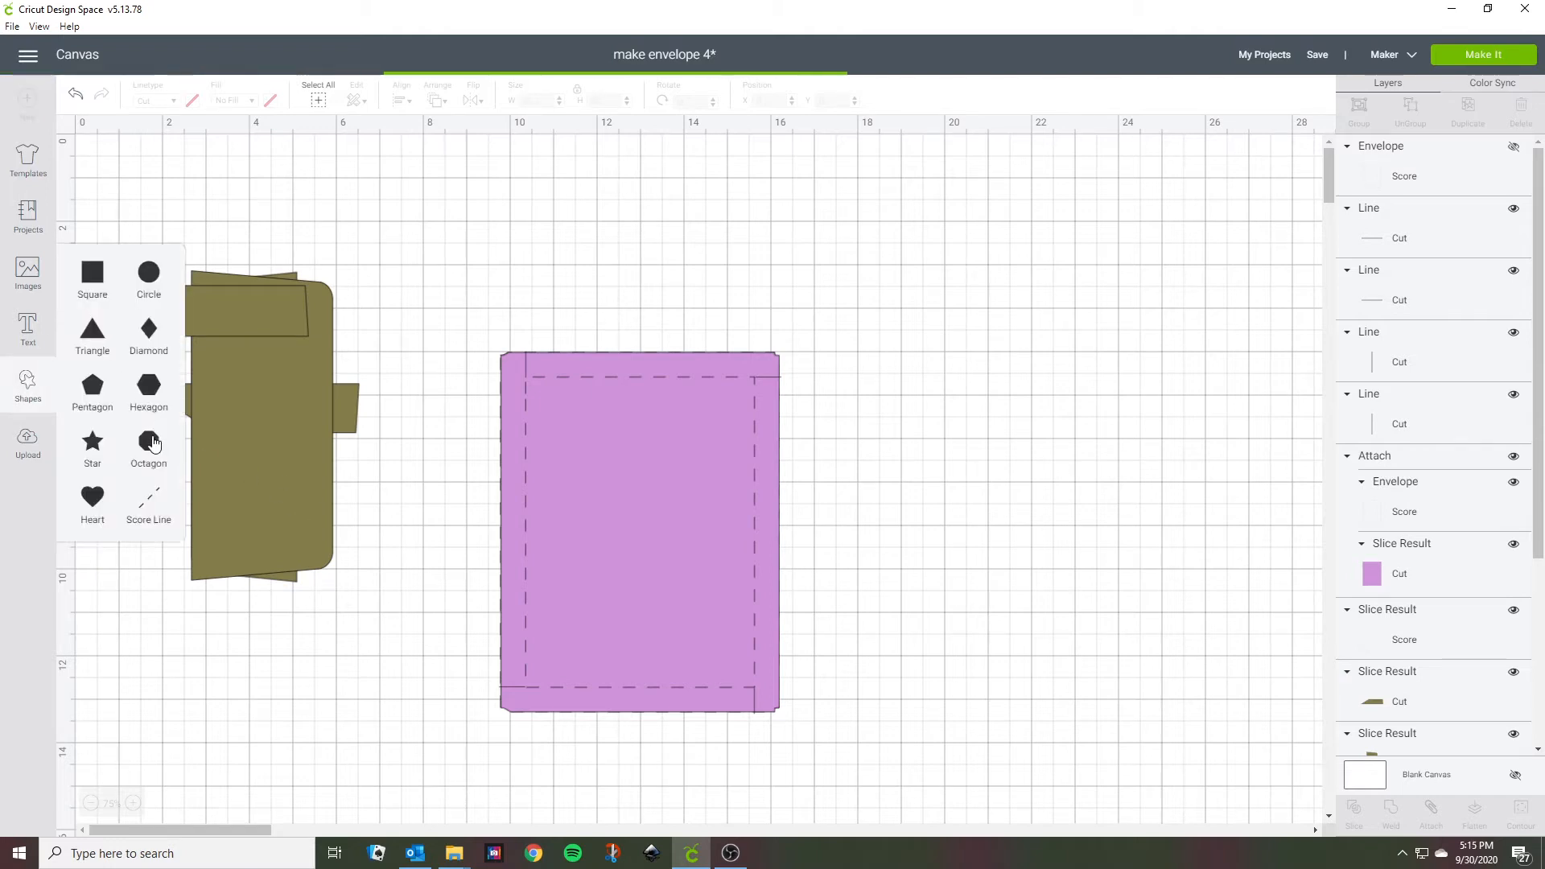
left_click_drag(268, 358, 1051, 378)
Insert a square, enlarge it to about 5.04 in and lay it over the octagon so only the octagon's top sliver sticks out.
left_click(29, 388)
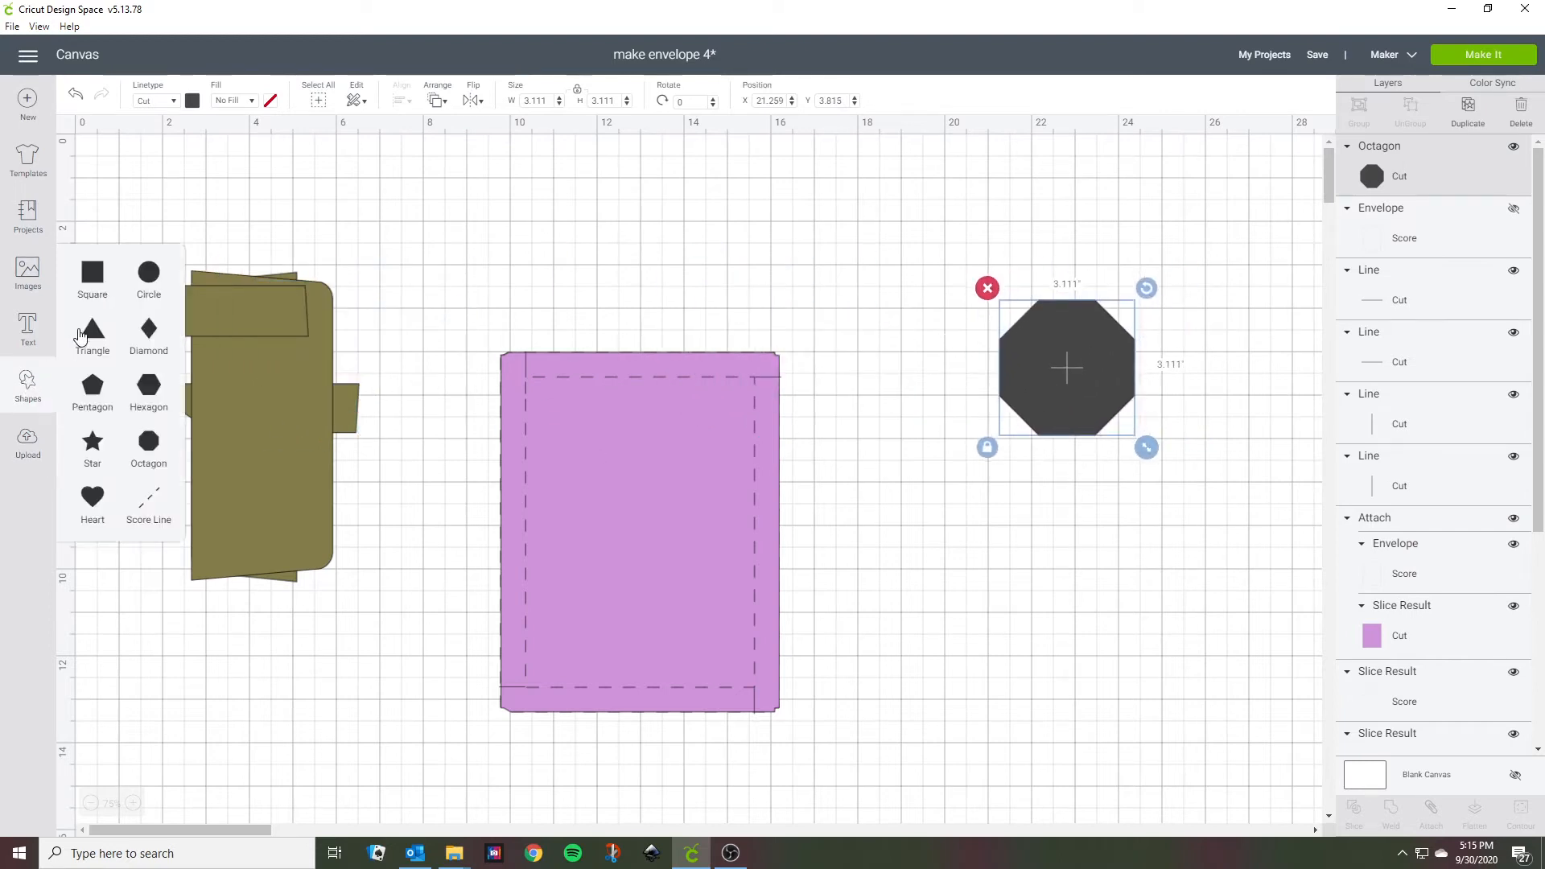
left_click(91, 275)
left_click_drag(335, 342, 1080, 354)
left_click_drag(1149, 456, 1232, 538)
left_click_drag(1112, 379, 1089, 384)
Slice the octagon with the square and delete the leftover pieces, keeping only the thin trapezoid from the octagon's top.
left_click_drag(1006, 244, 1066, 369)
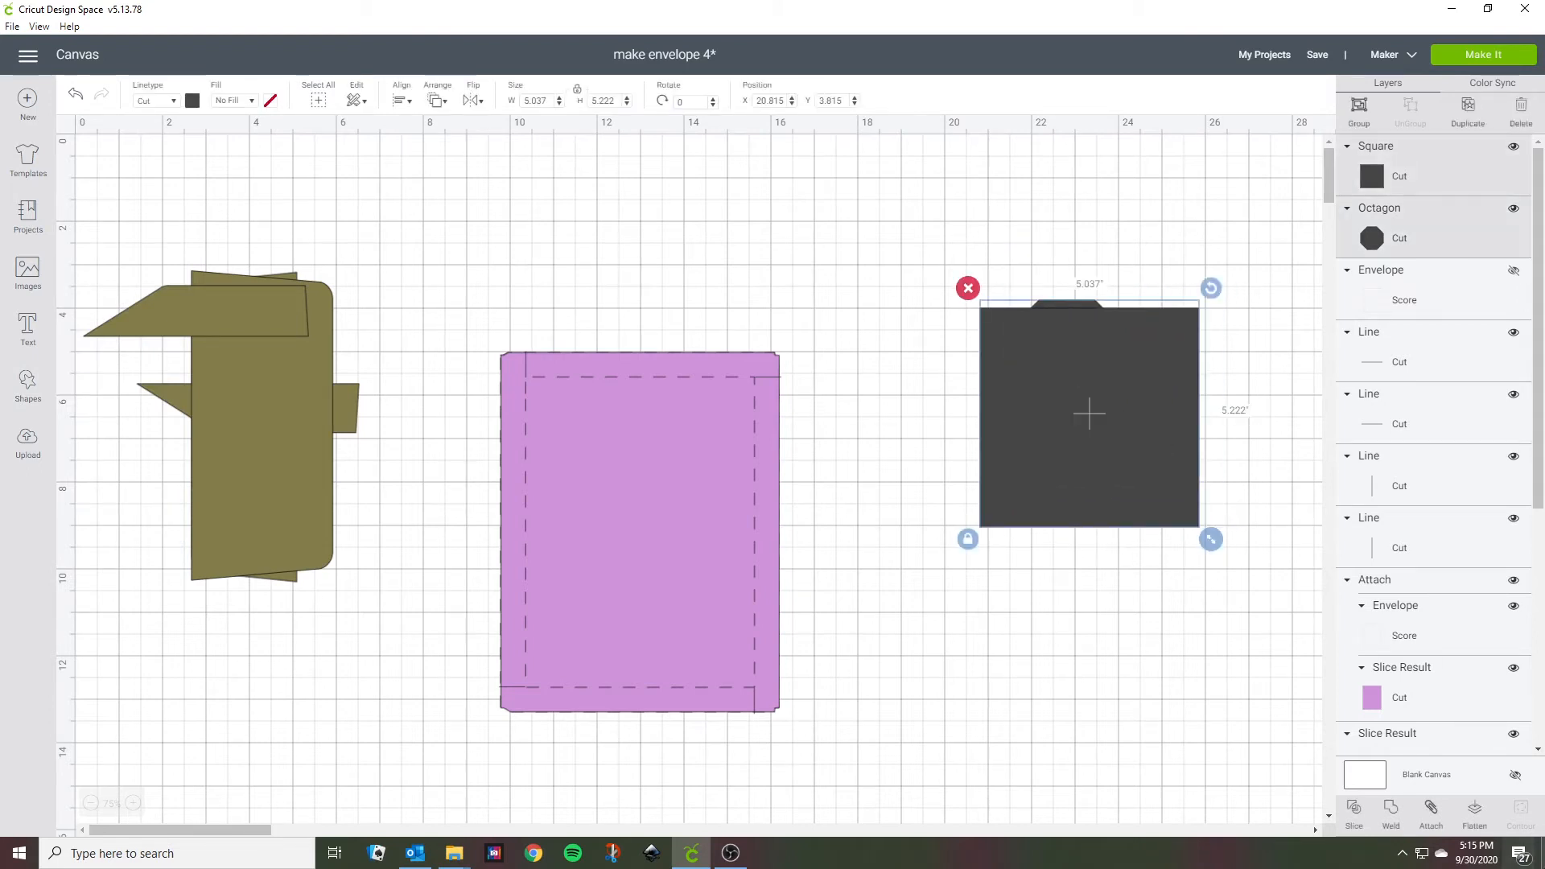
left_click(1355, 813)
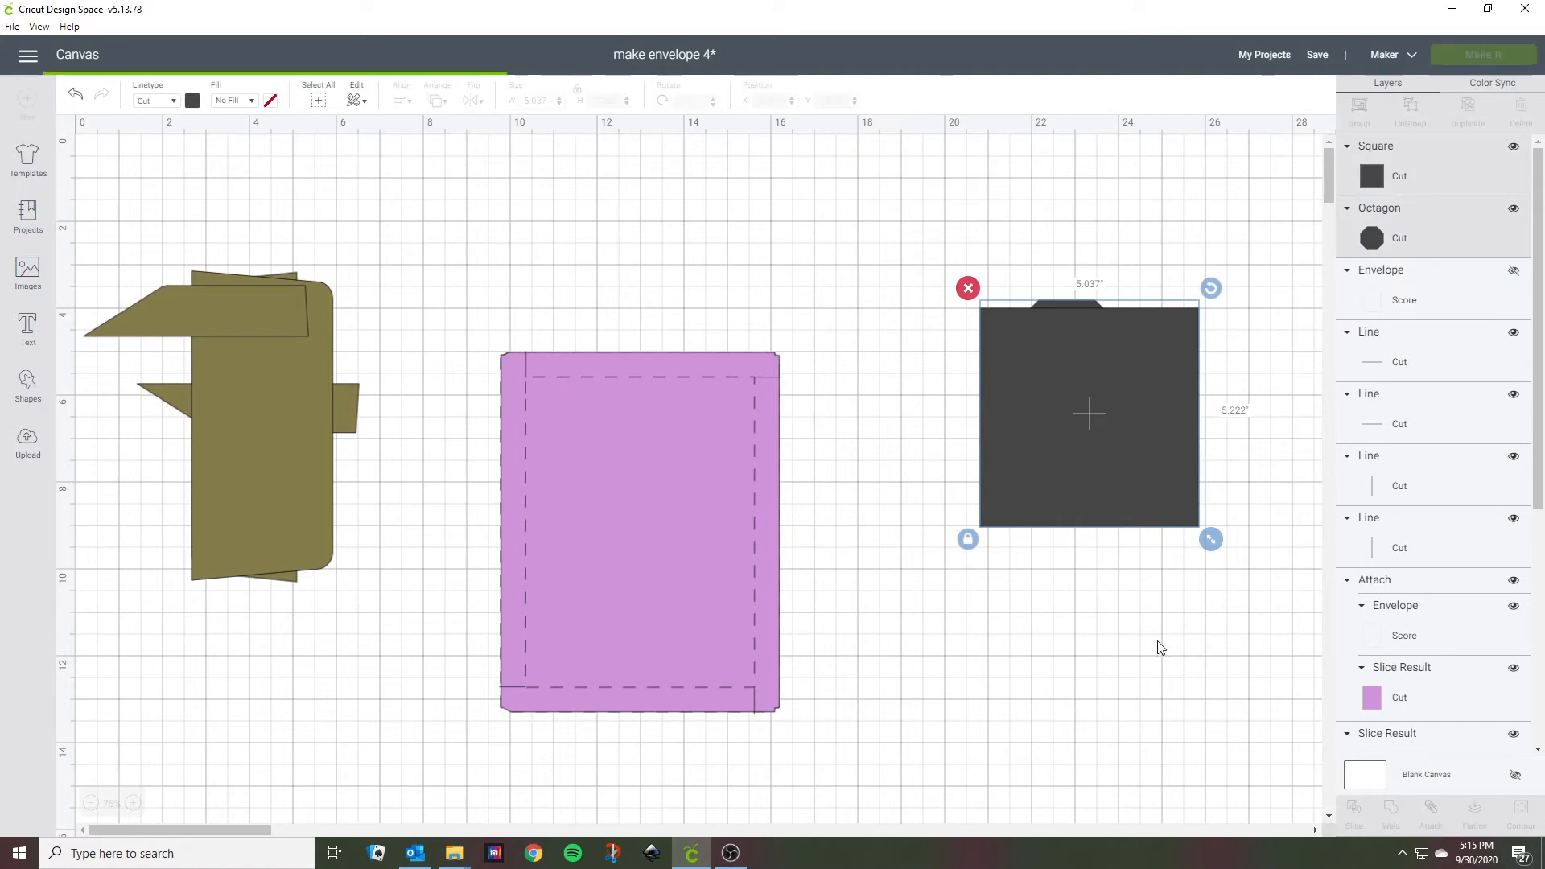
left_click_drag(1090, 414, 1103, 513)
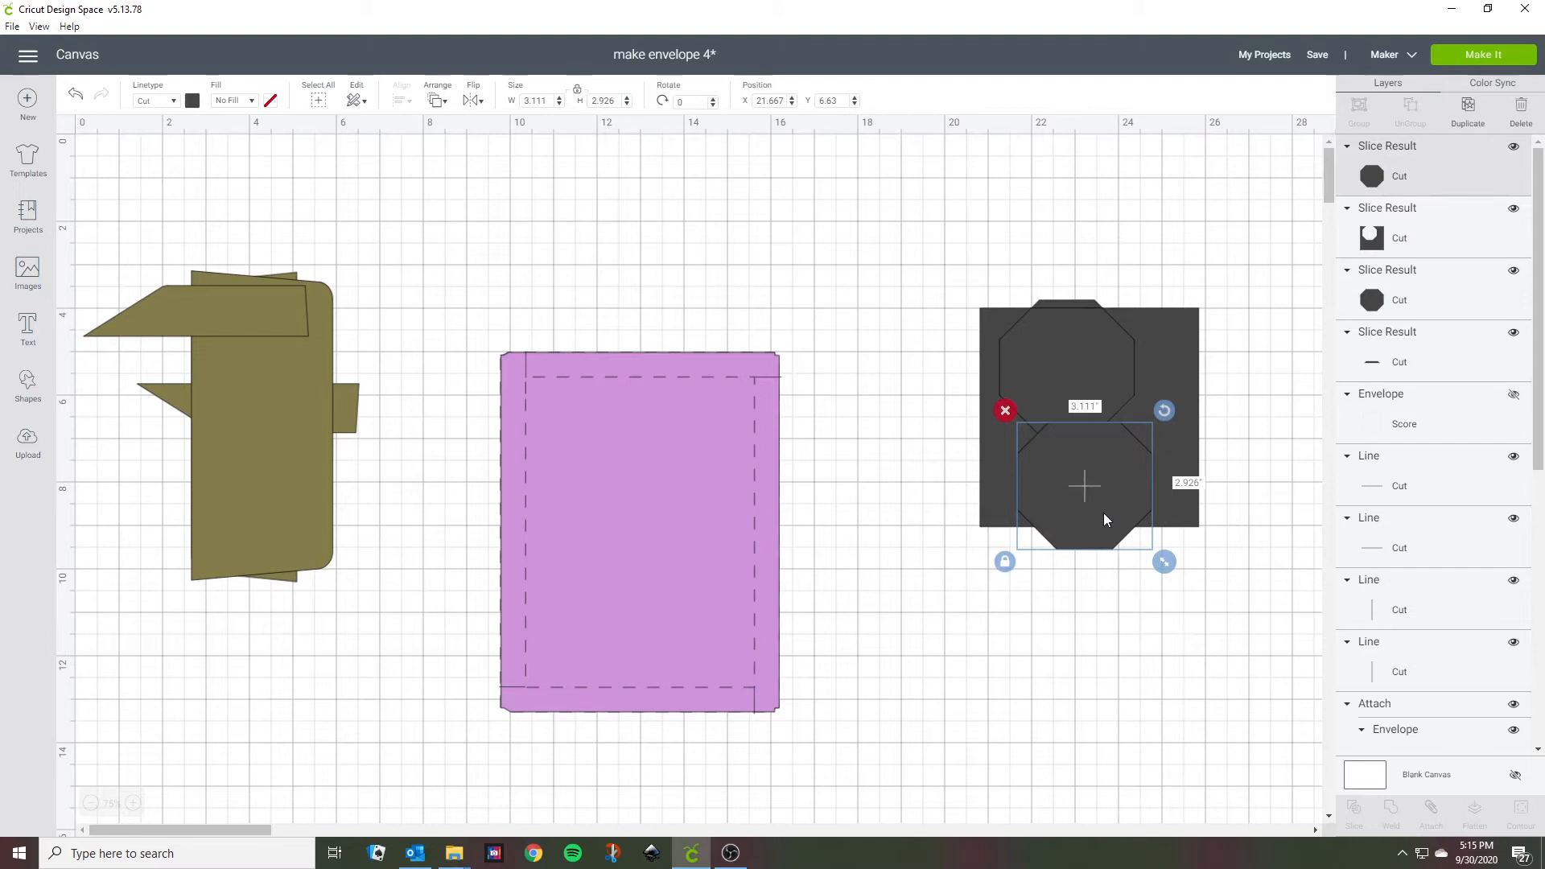
key("Delete")
key("Delete")
left_click(1091, 423)
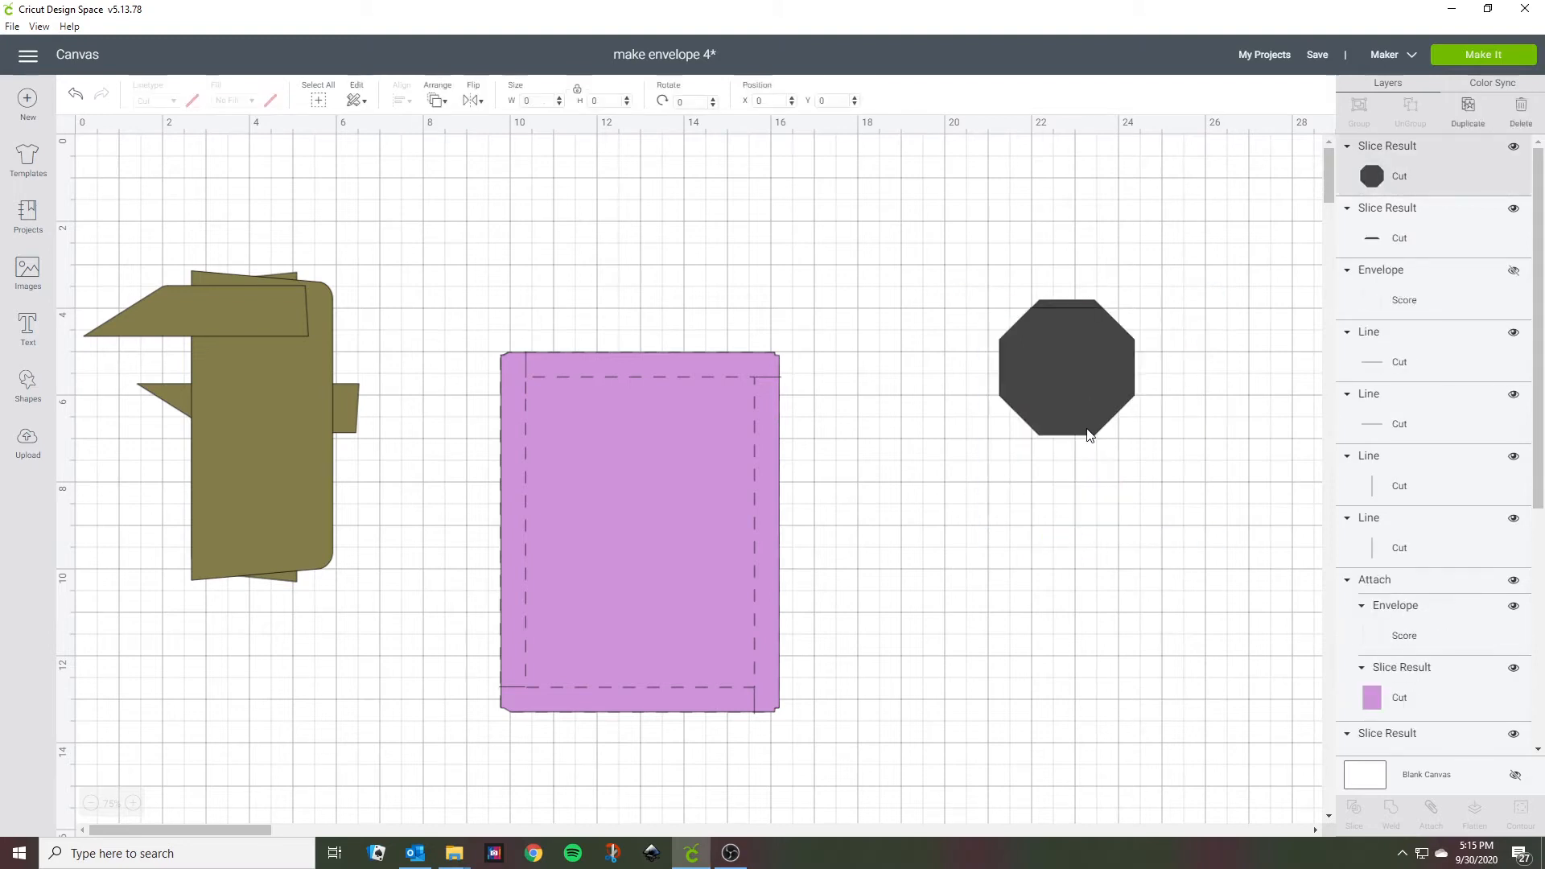
key("Delete")
Try placing the sliced trapezoid just above the purple panel's top edge and undo that move.
left_click_drag(1059, 309, 580, 325)
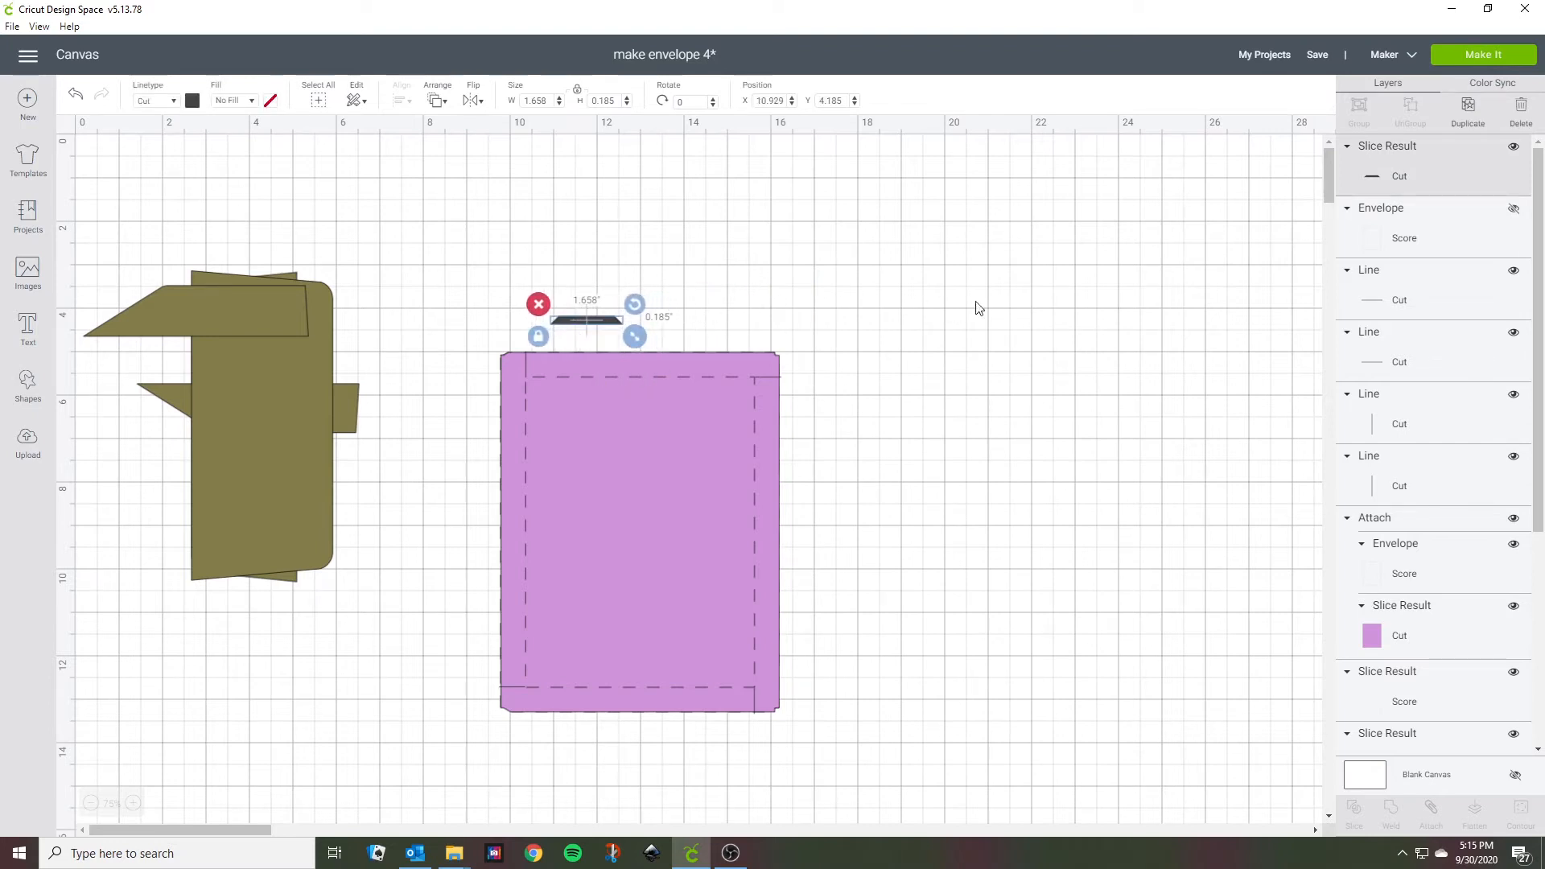
left_click(719, 384)
left_click(1403, 283)
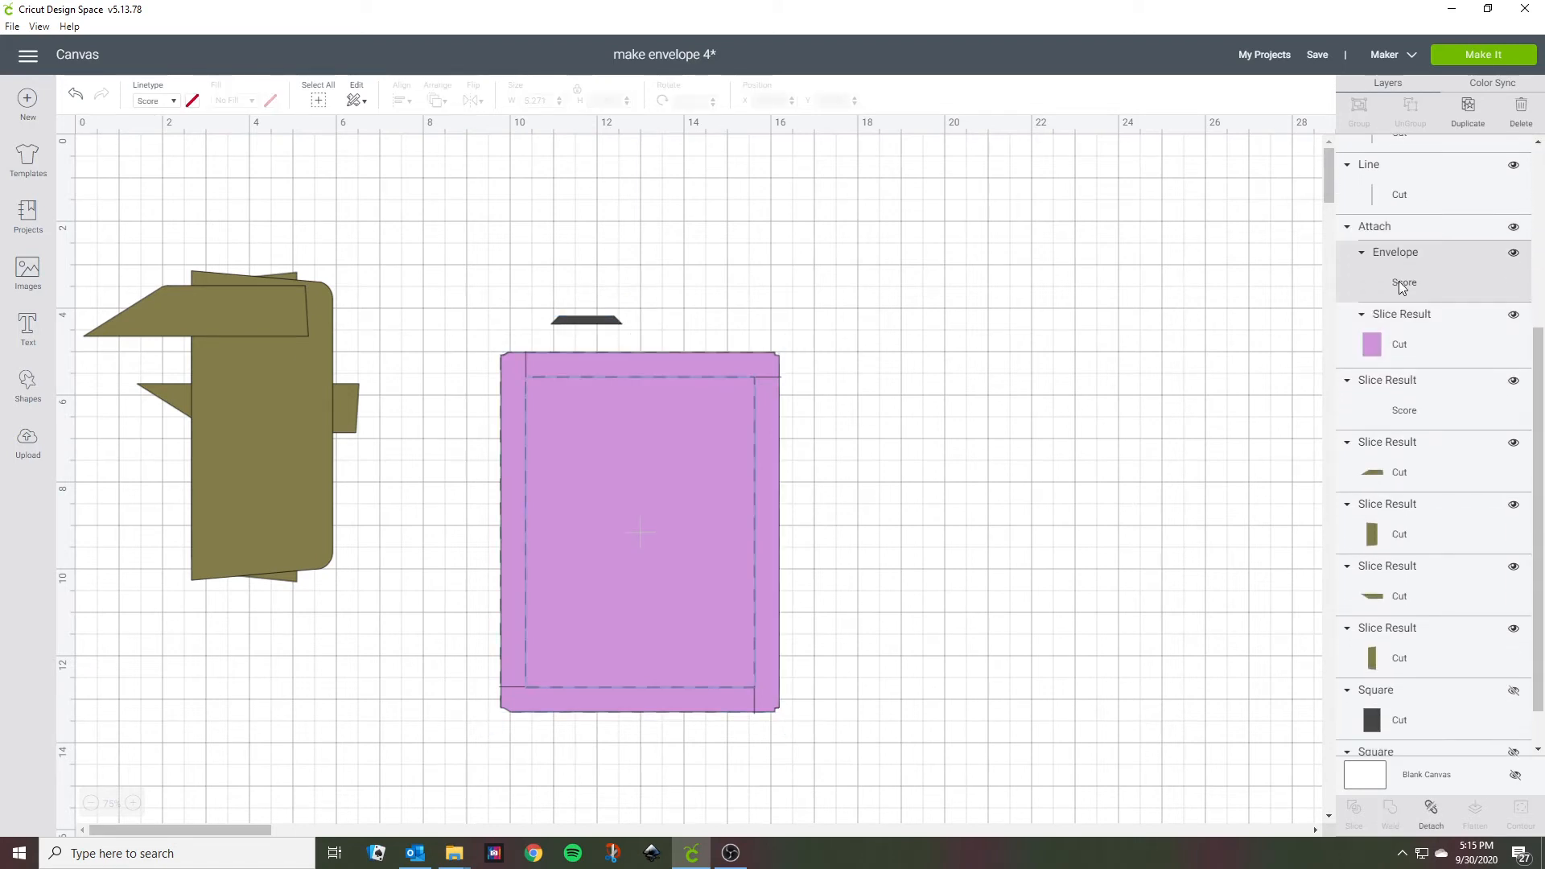
key("ctrl+z")
Place a copy of the panel's score rectangle right of the panel, below the trapezoid, at about X 19.56, Y 5.97.
left_click(680, 397)
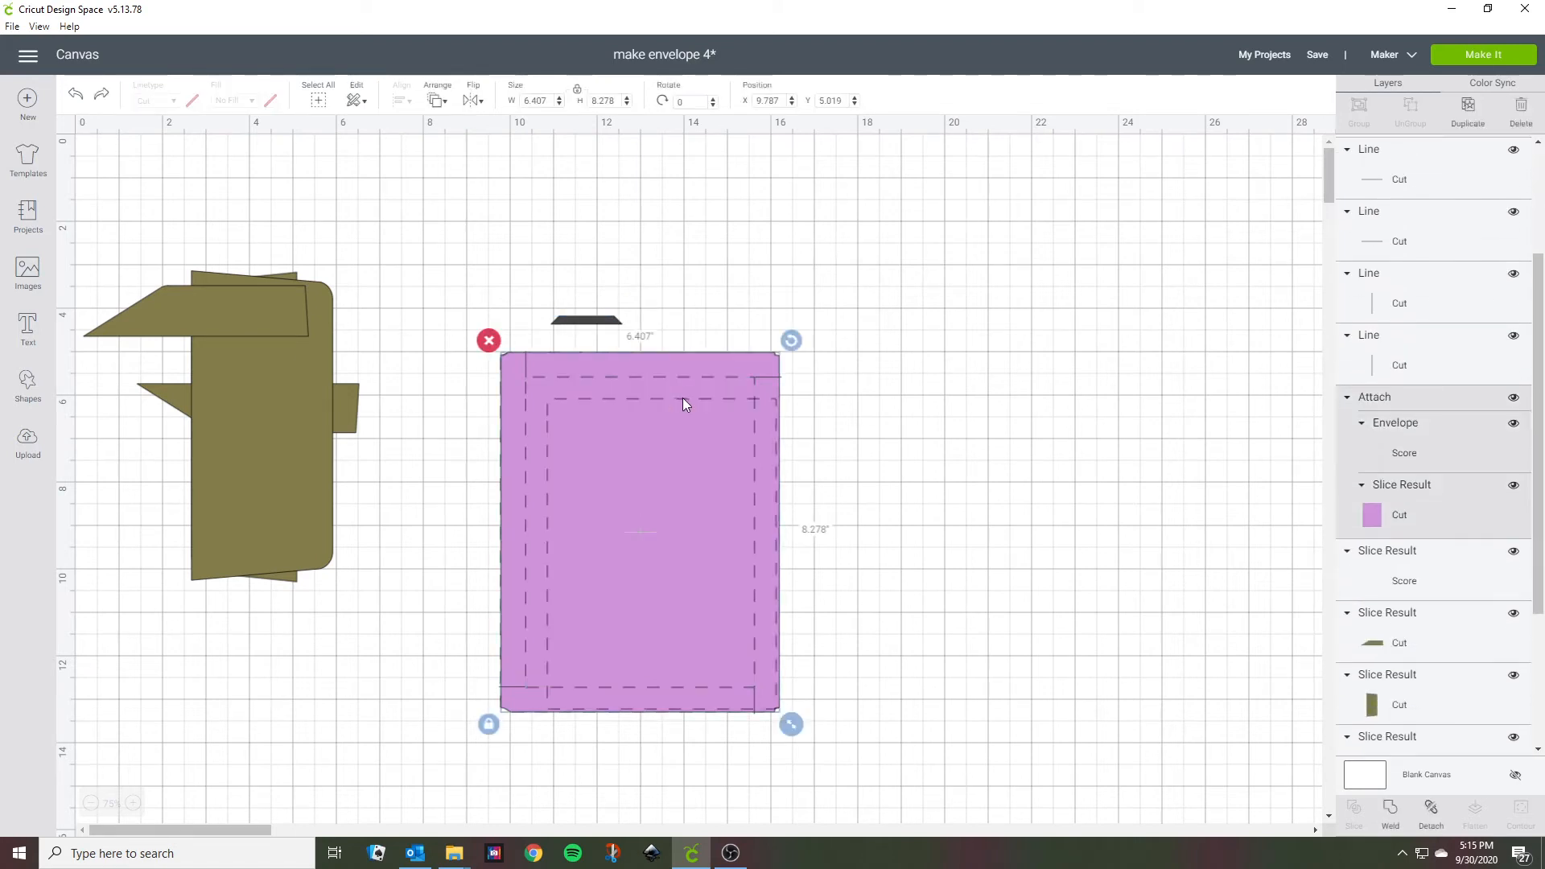
left_click_drag(672, 399, 1051, 393)
Unlock the trapezoid's proportions and set its width to 5.271 in, matching the spare score rectangle's width.
left_click(1067, 307)
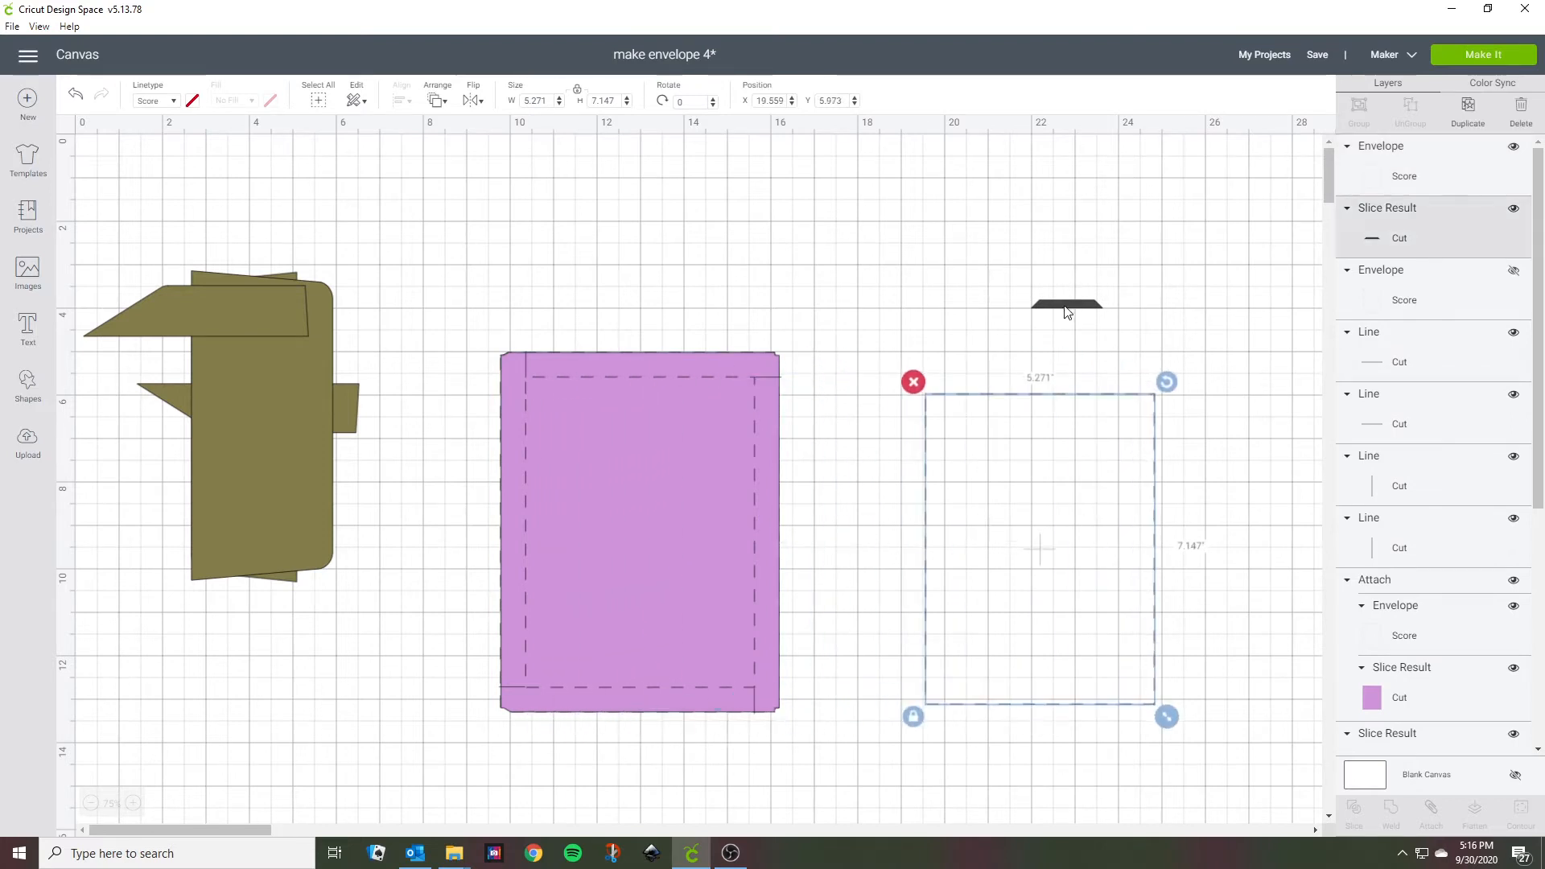
left_click(1033, 405)
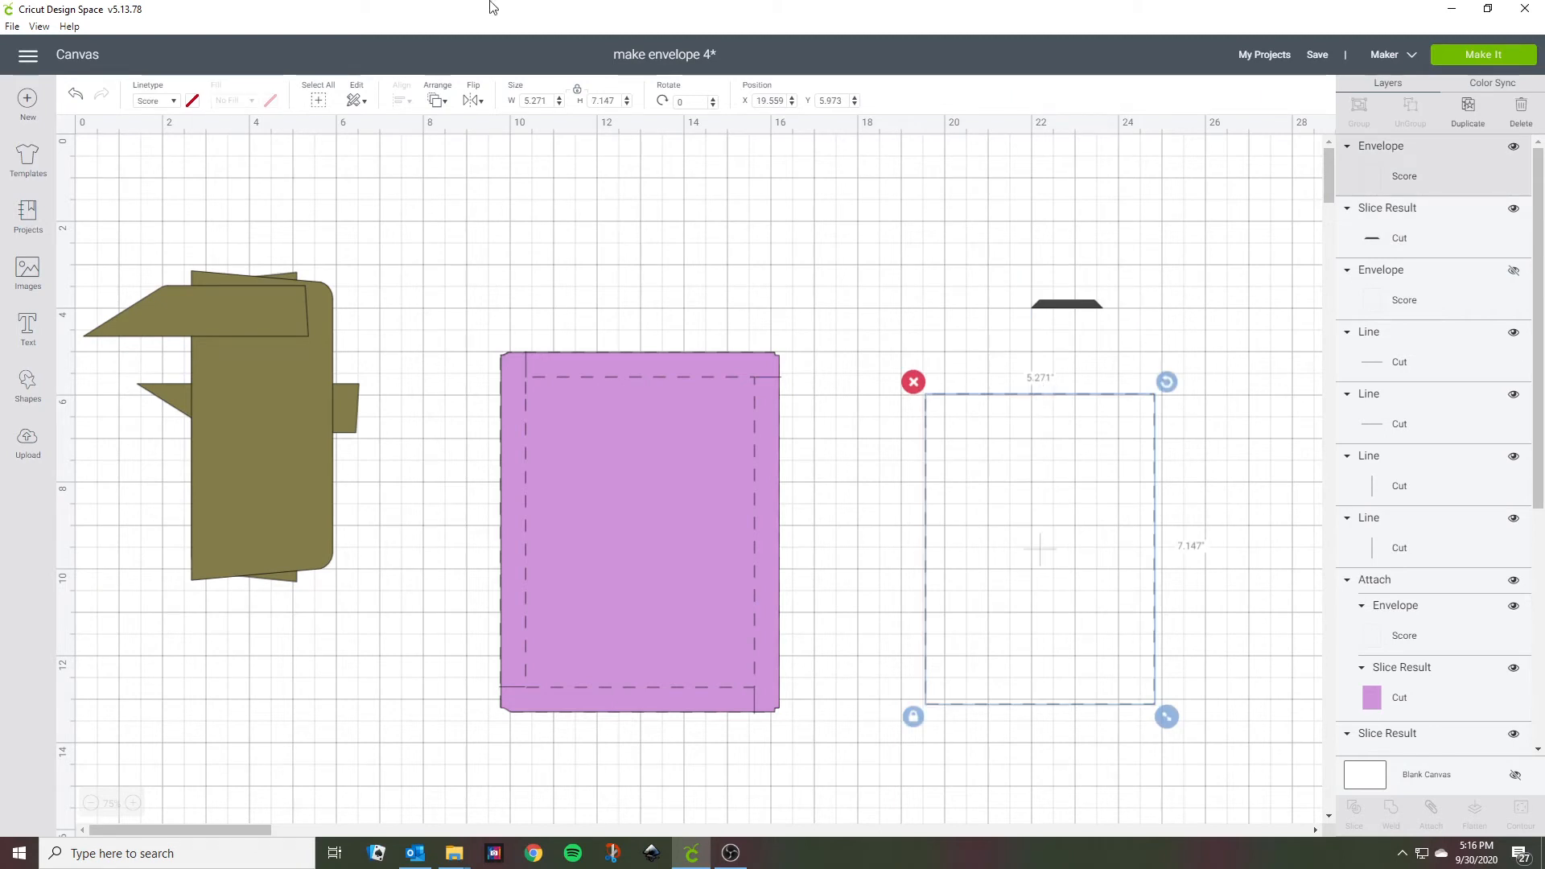
left_click(1043, 305)
left_click(577, 90)
left_click_drag(548, 100, 513, 99)
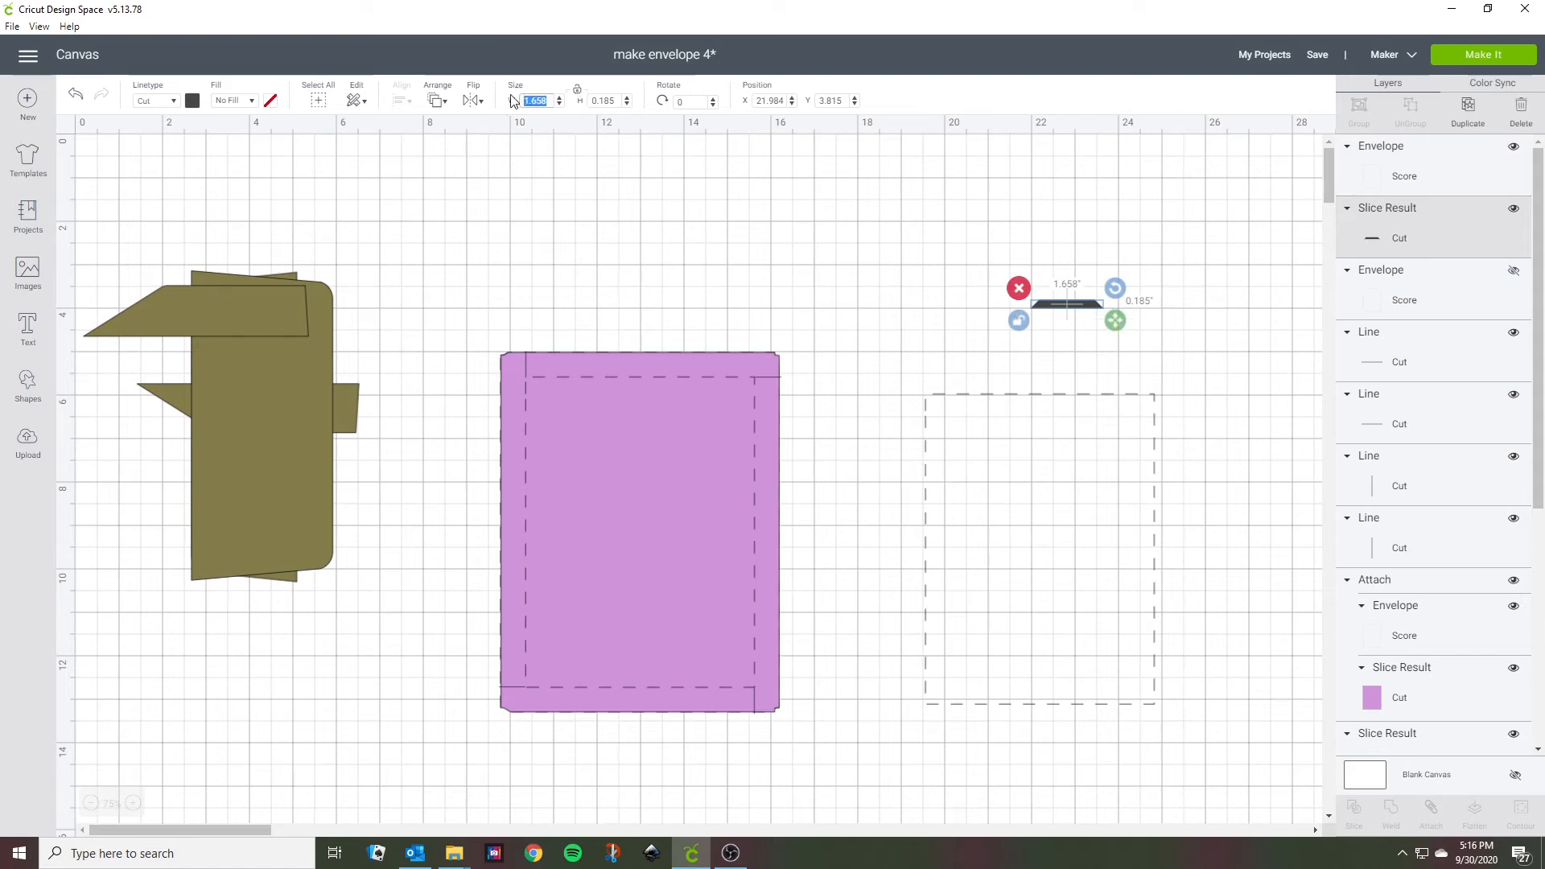
type("5.271")
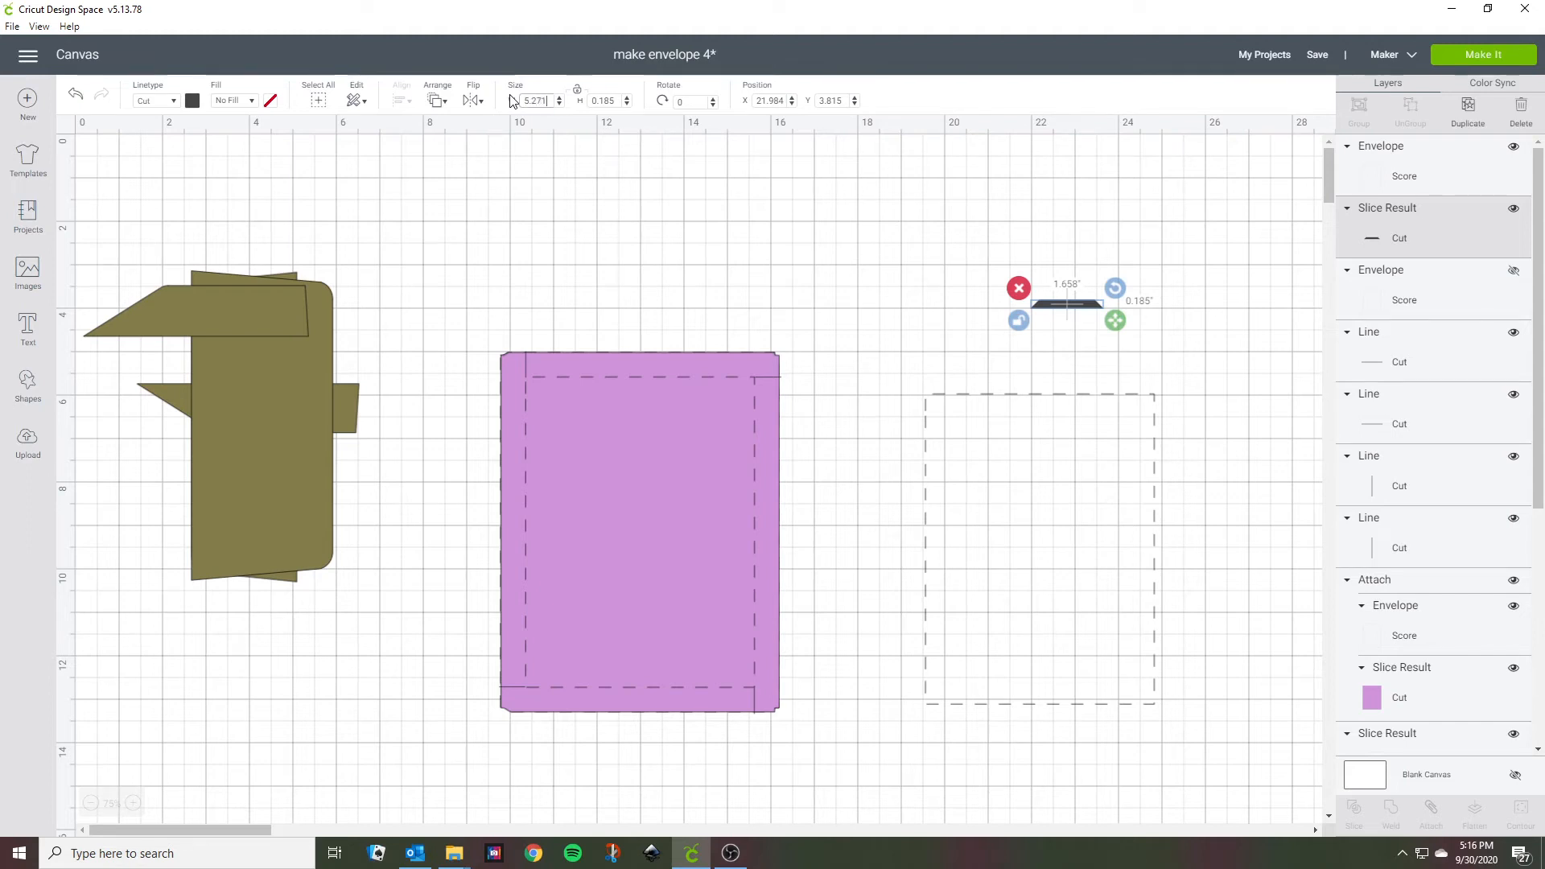
key("Return")
Set the trapezoid's height to 0.3 in and place it centred against the purple panel's top edge.
left_click(619, 105)
type("0.25")
key("Return")
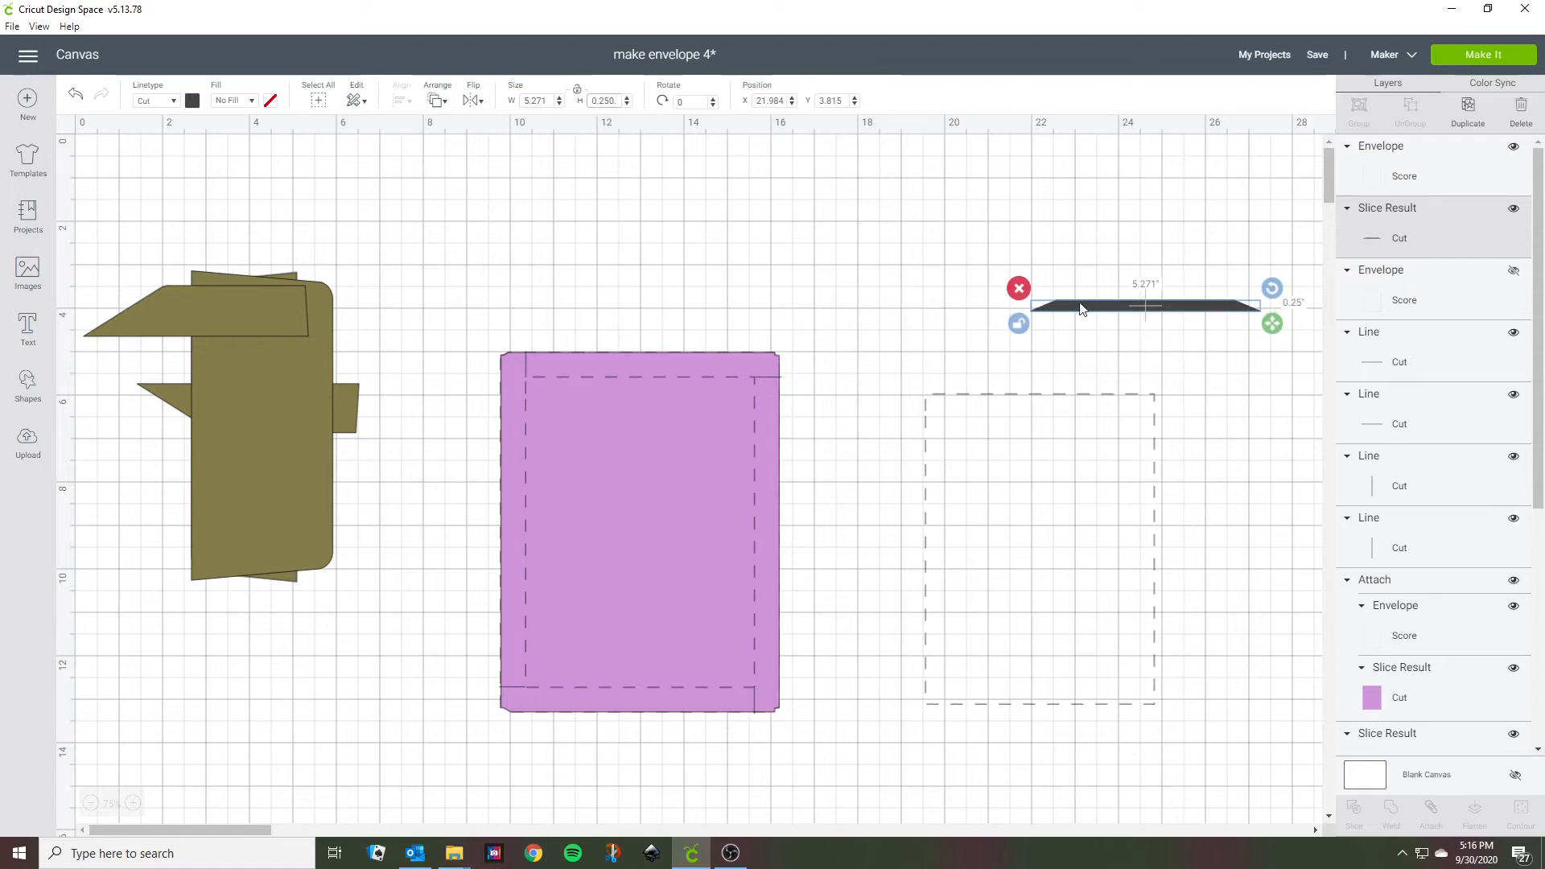
left_click(618, 99)
type("0.3")
left_click_drag(1145, 311, 637, 345)
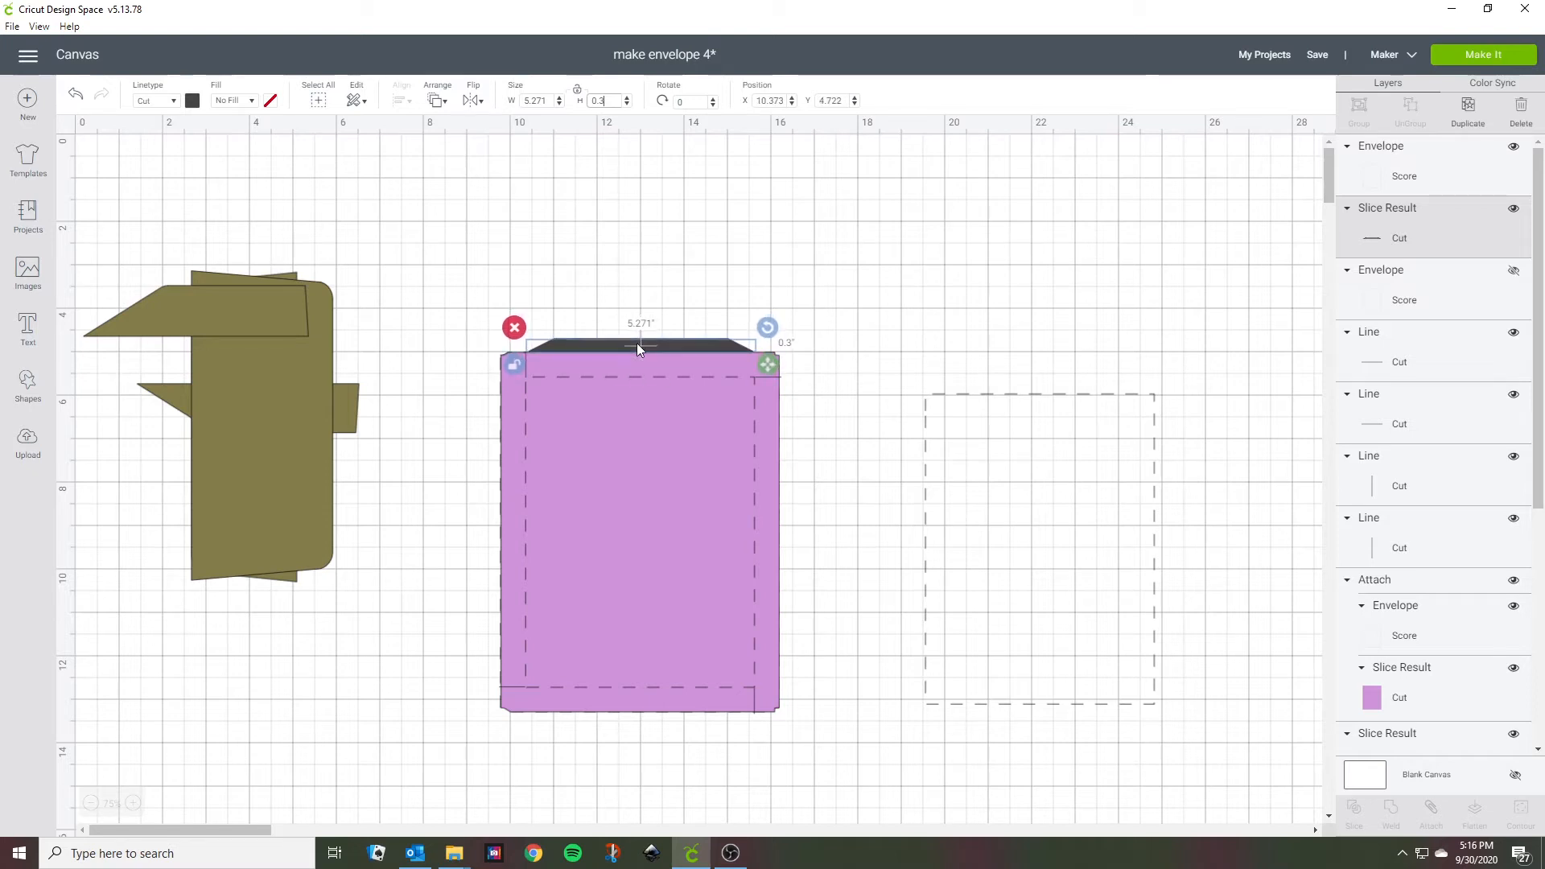
Duplicate the top trapezoid, flip the copy vertically and place it against the panel's bottom edge.
left_click(1455, 110)
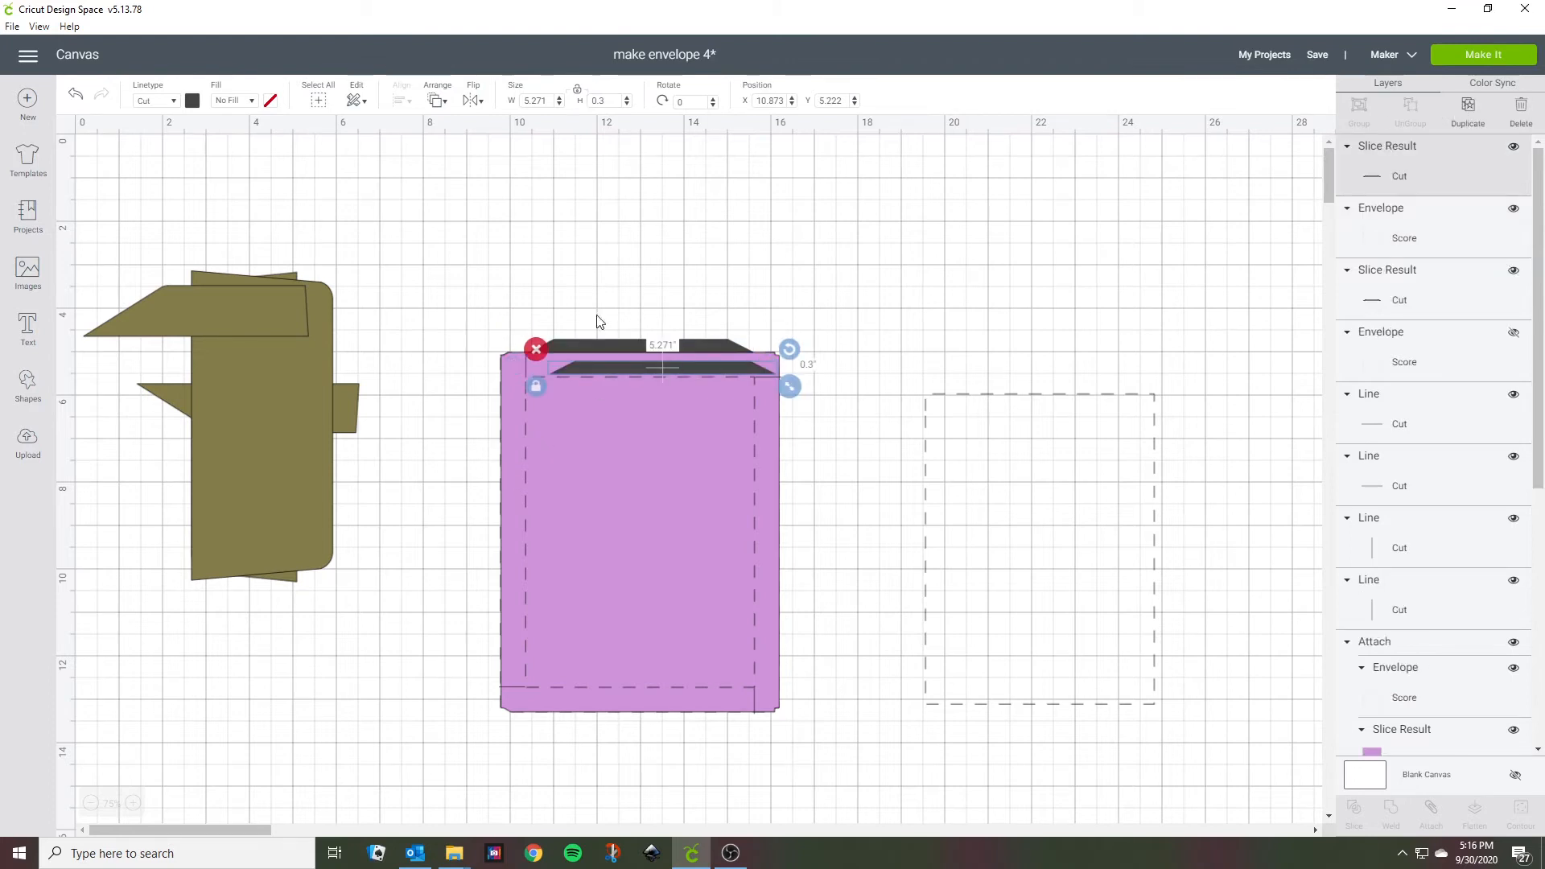
left_click(474, 101)
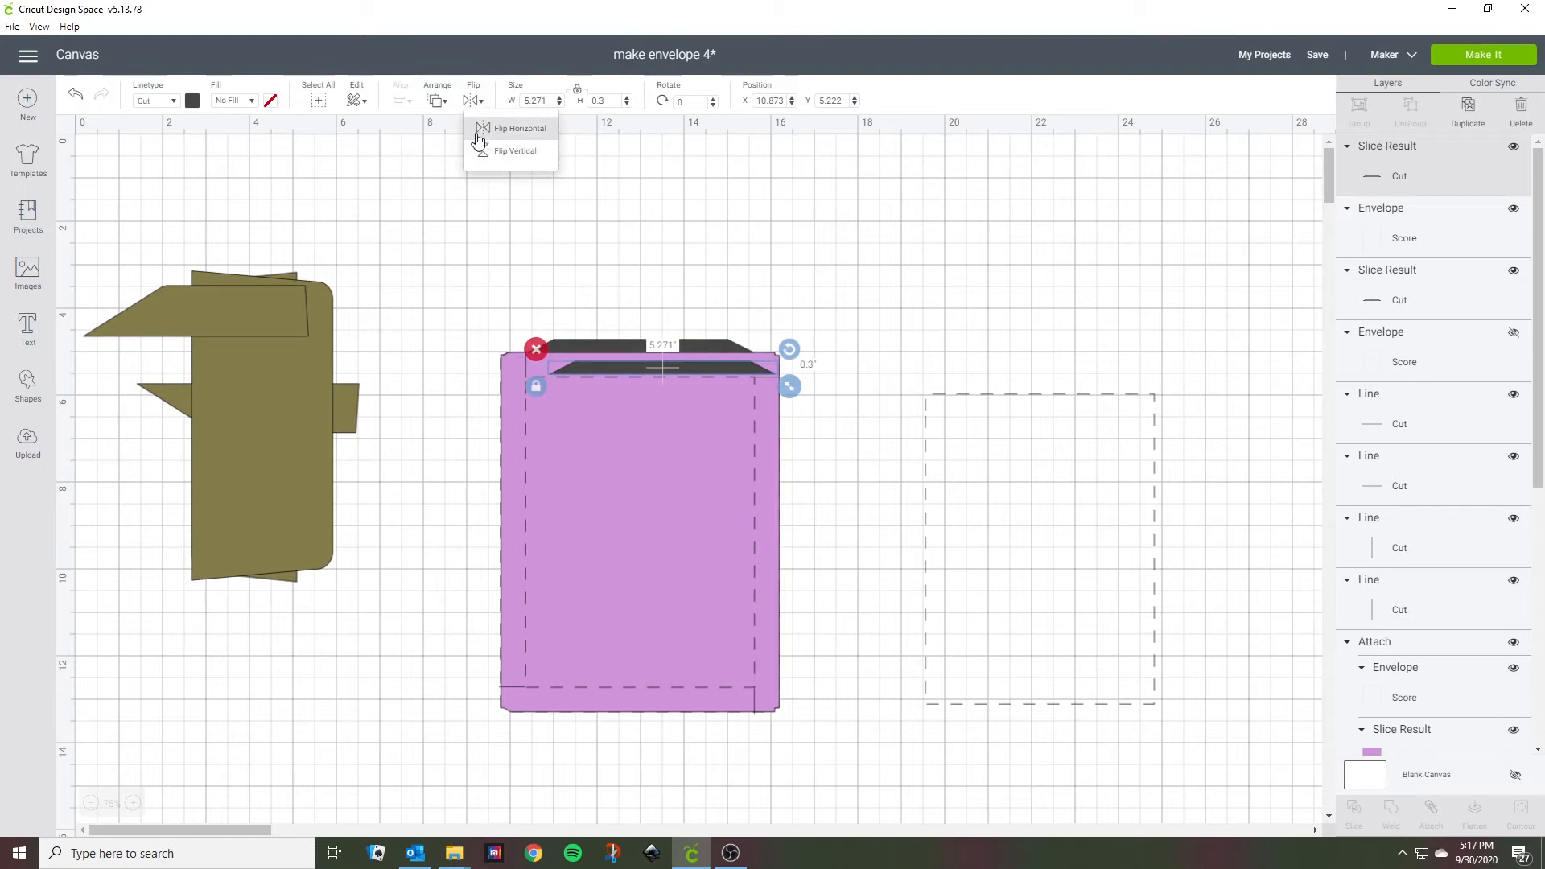
left_click(478, 153)
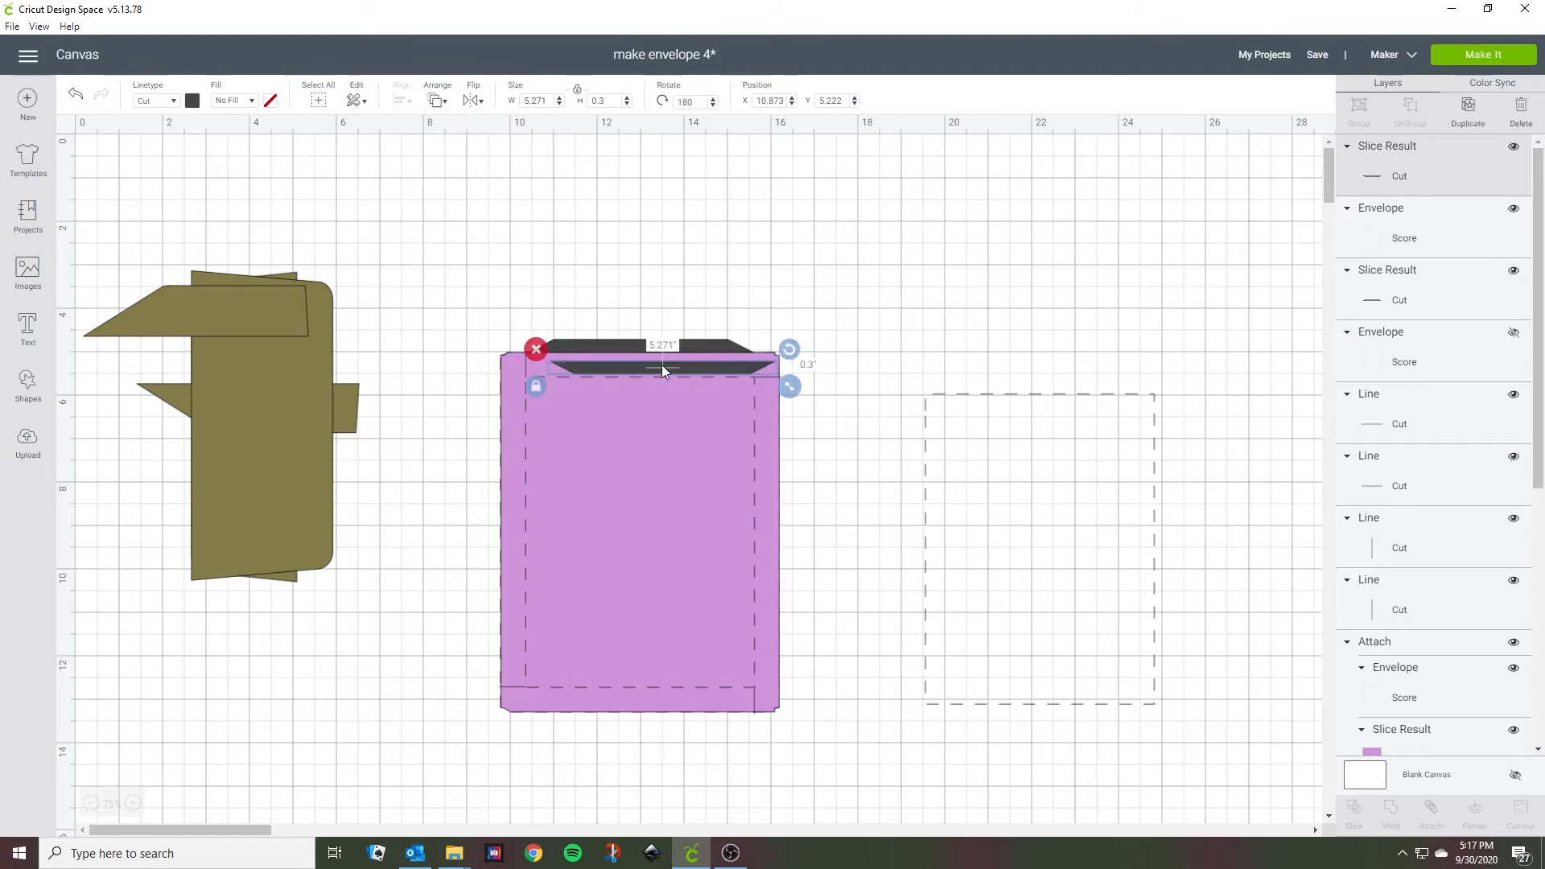
left_click_drag(660, 365, 643, 727)
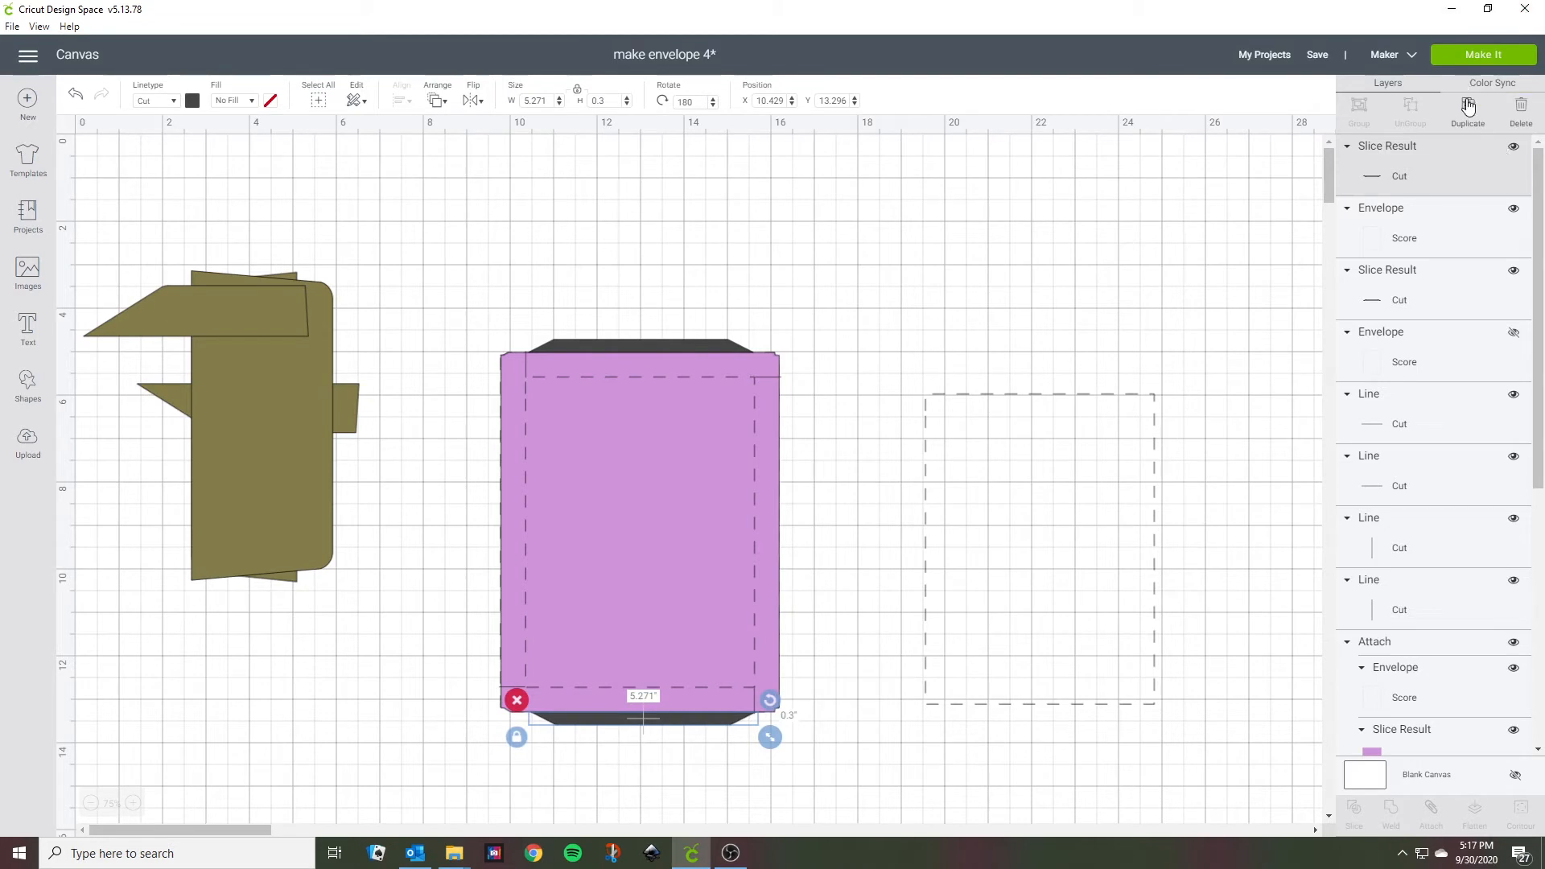
Duplicate the bottom trapezoid, rotate the copy to 90° and place it between the panel and the spare score rectangle.
left_click(1468, 105)
left_click(700, 102)
type("90")
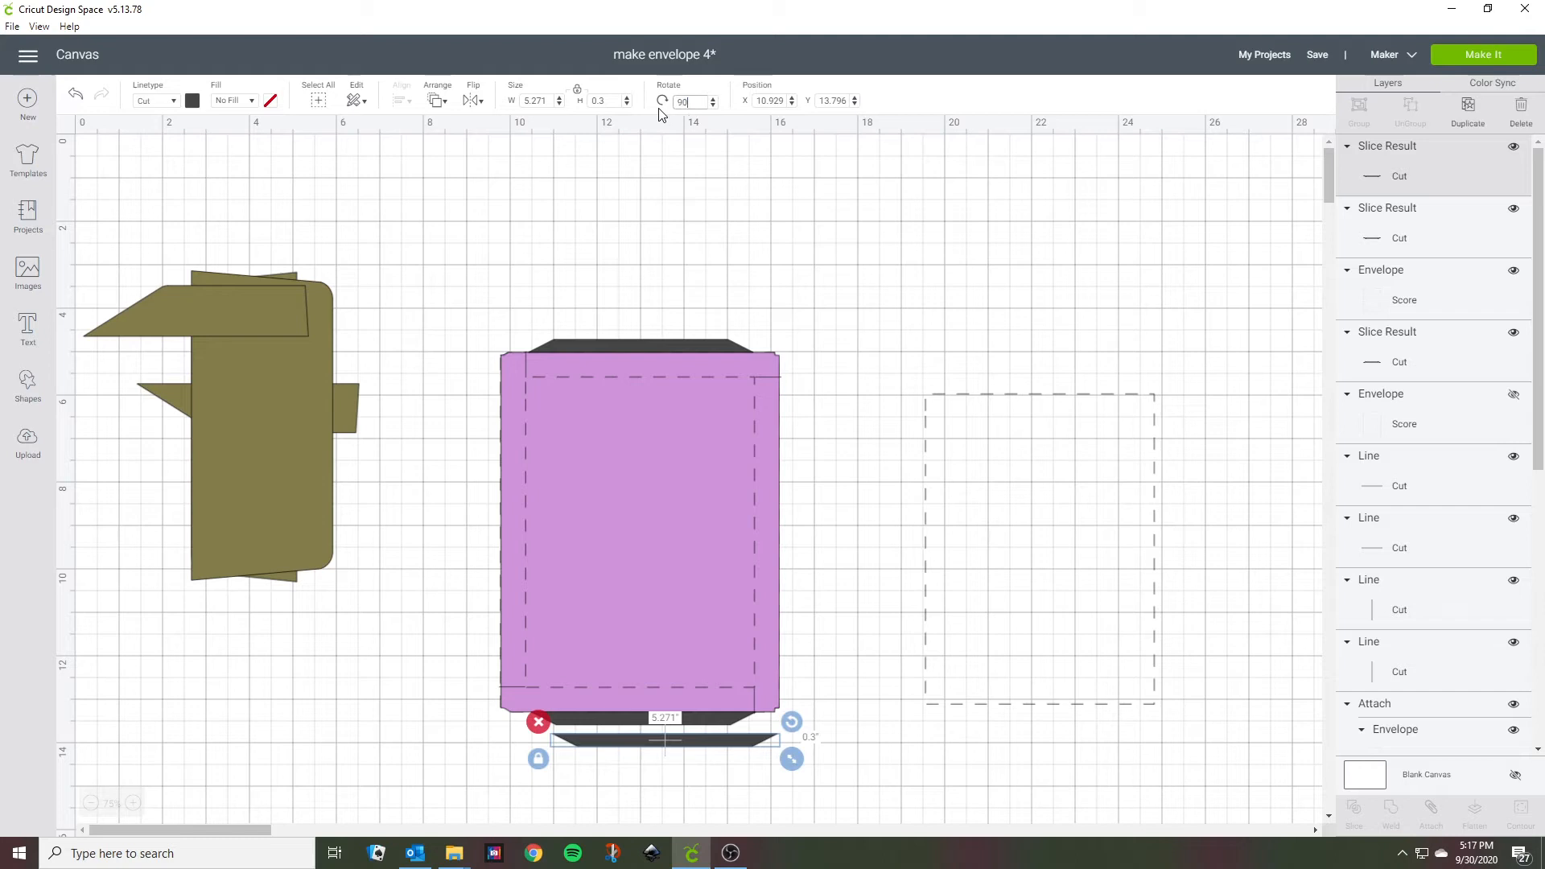
key("Return")
left_click_drag(670, 727, 848, 496)
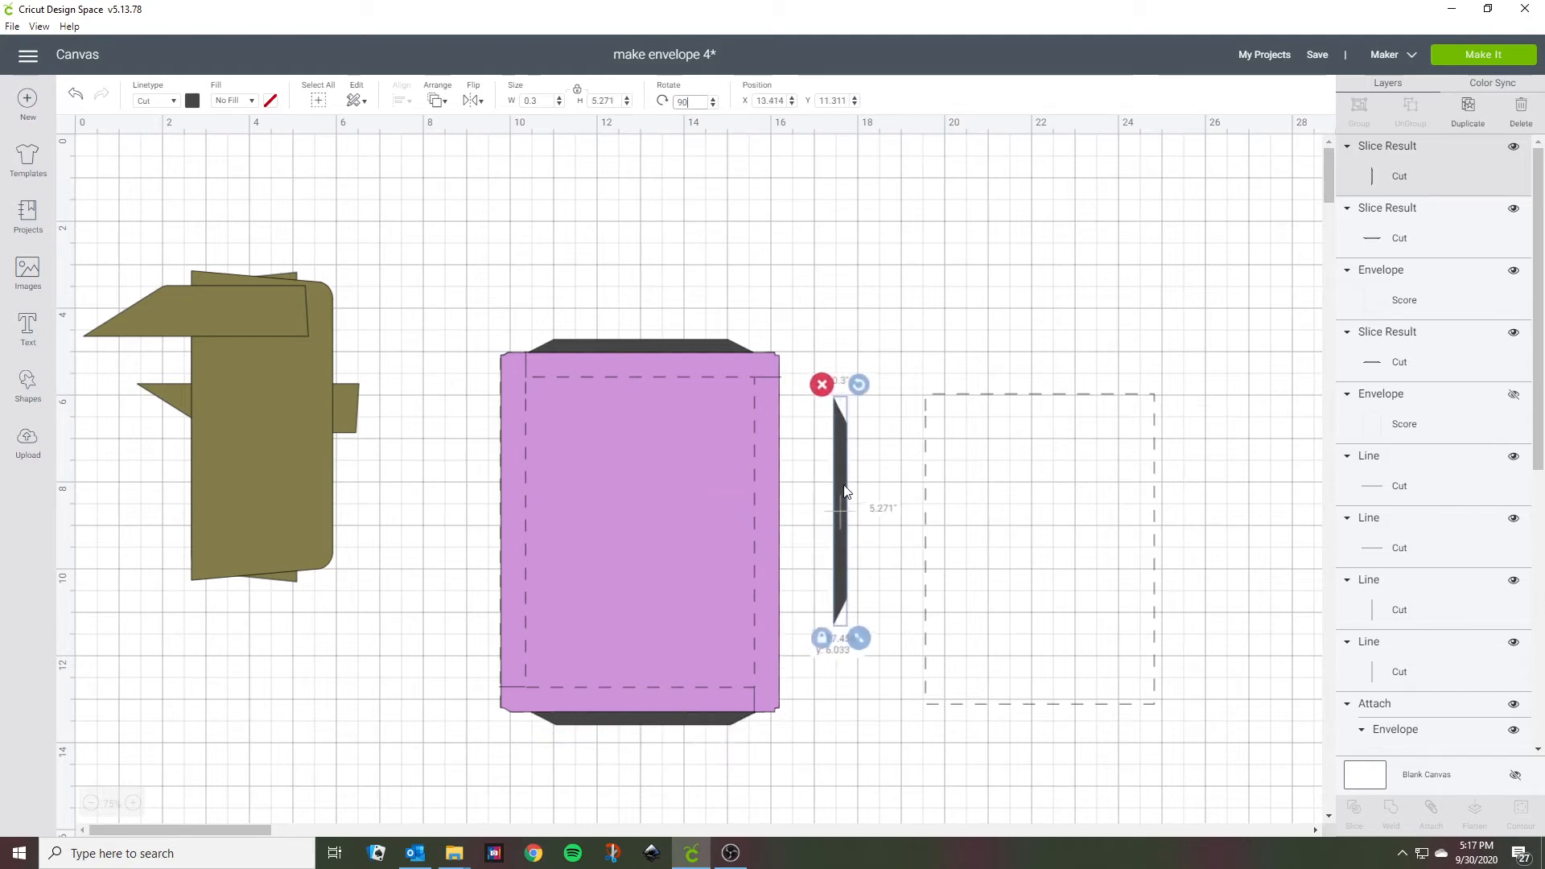
Unlock the upright trapezoid's proportions, set its height to 7.147 in like the score rectangle, and place it against the panel's right edge.
left_click(940, 469)
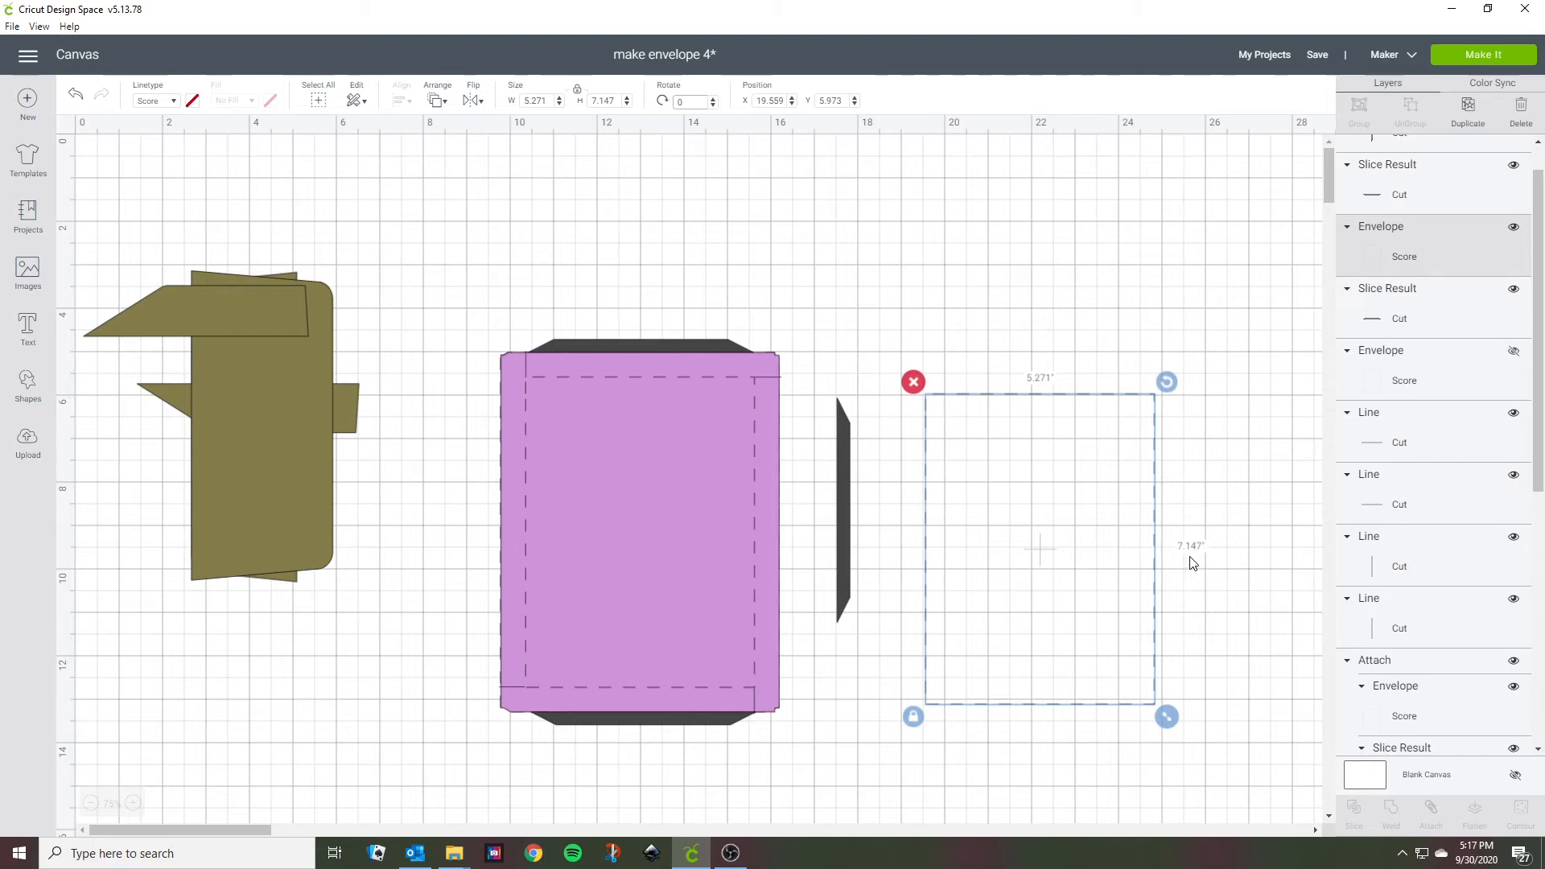
left_click(840, 463)
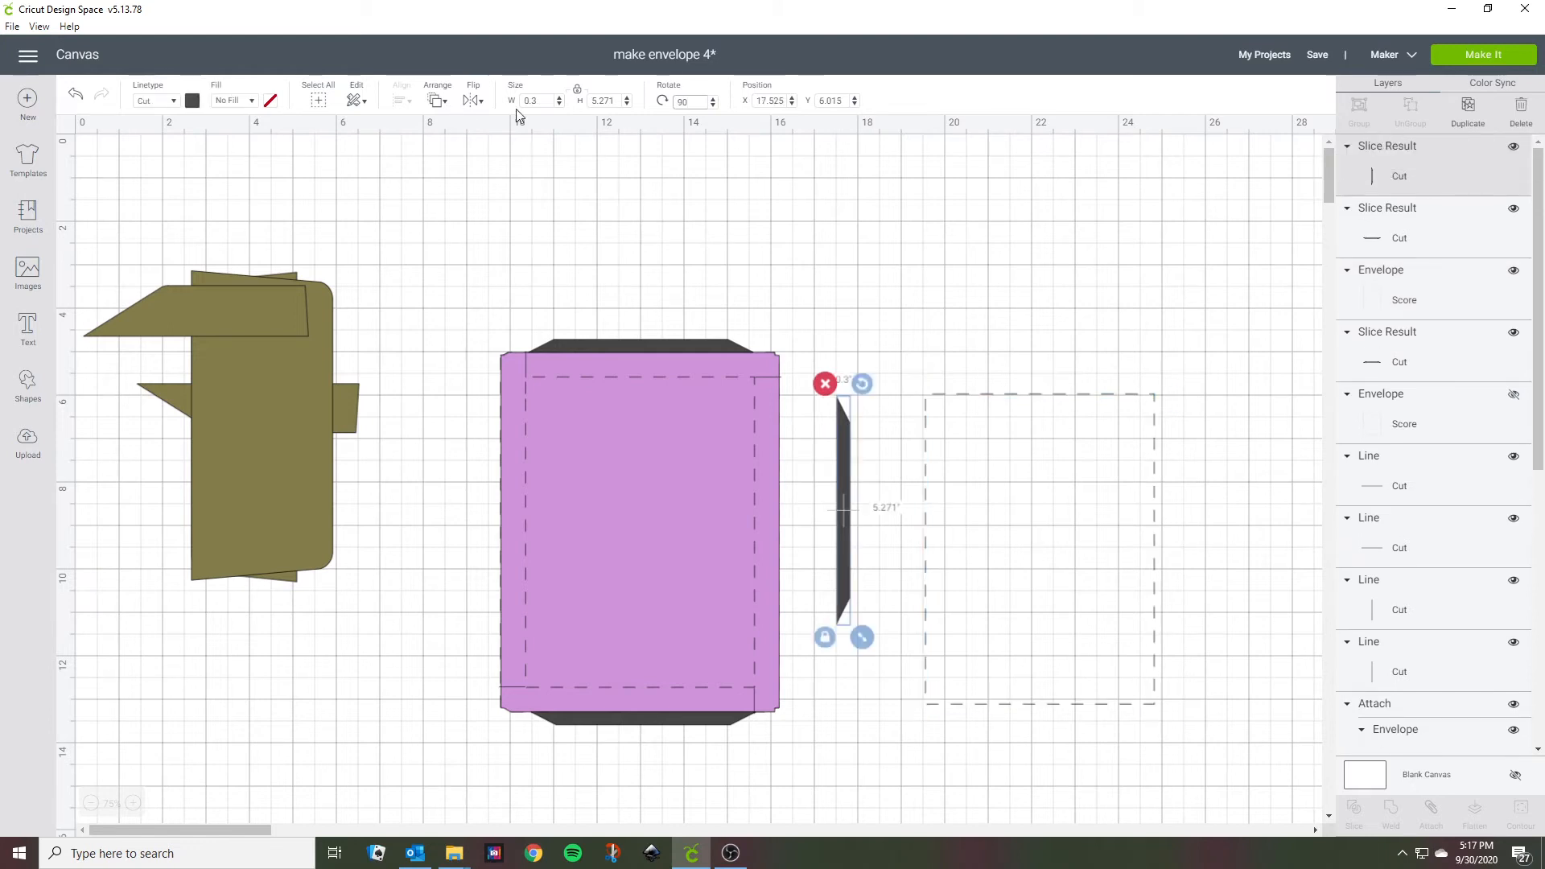
left_click(577, 90)
left_click_drag(618, 101, 573, 109)
left_click(928, 416)
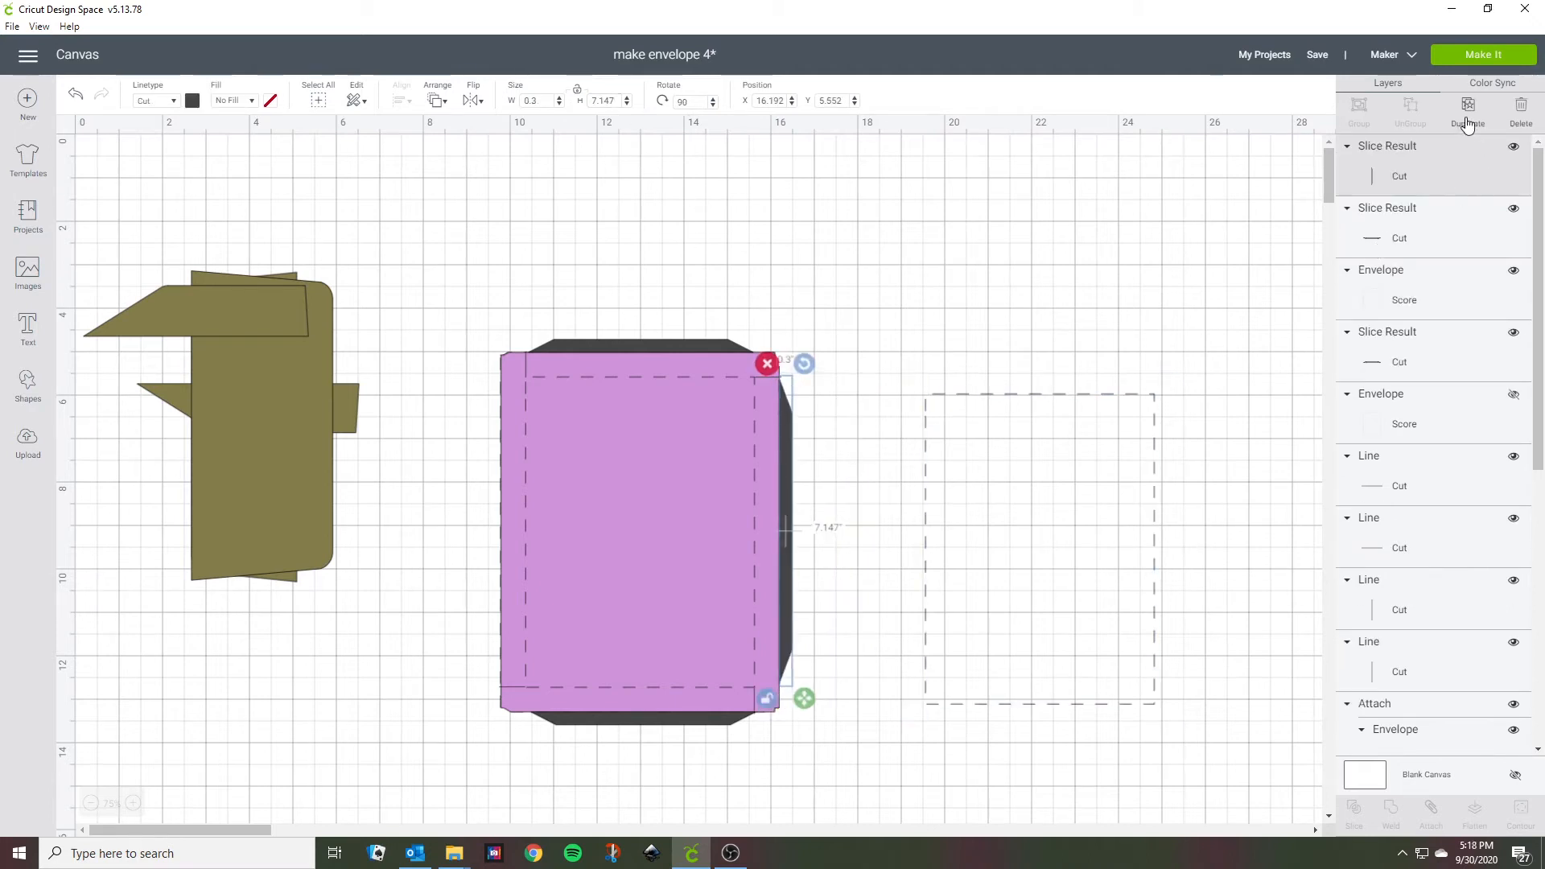
Duplicate the right-hand trapezoid, flip the copy horizontally and place it against the panel's left edge at the same height.
left_click(1465, 129)
left_click(476, 103)
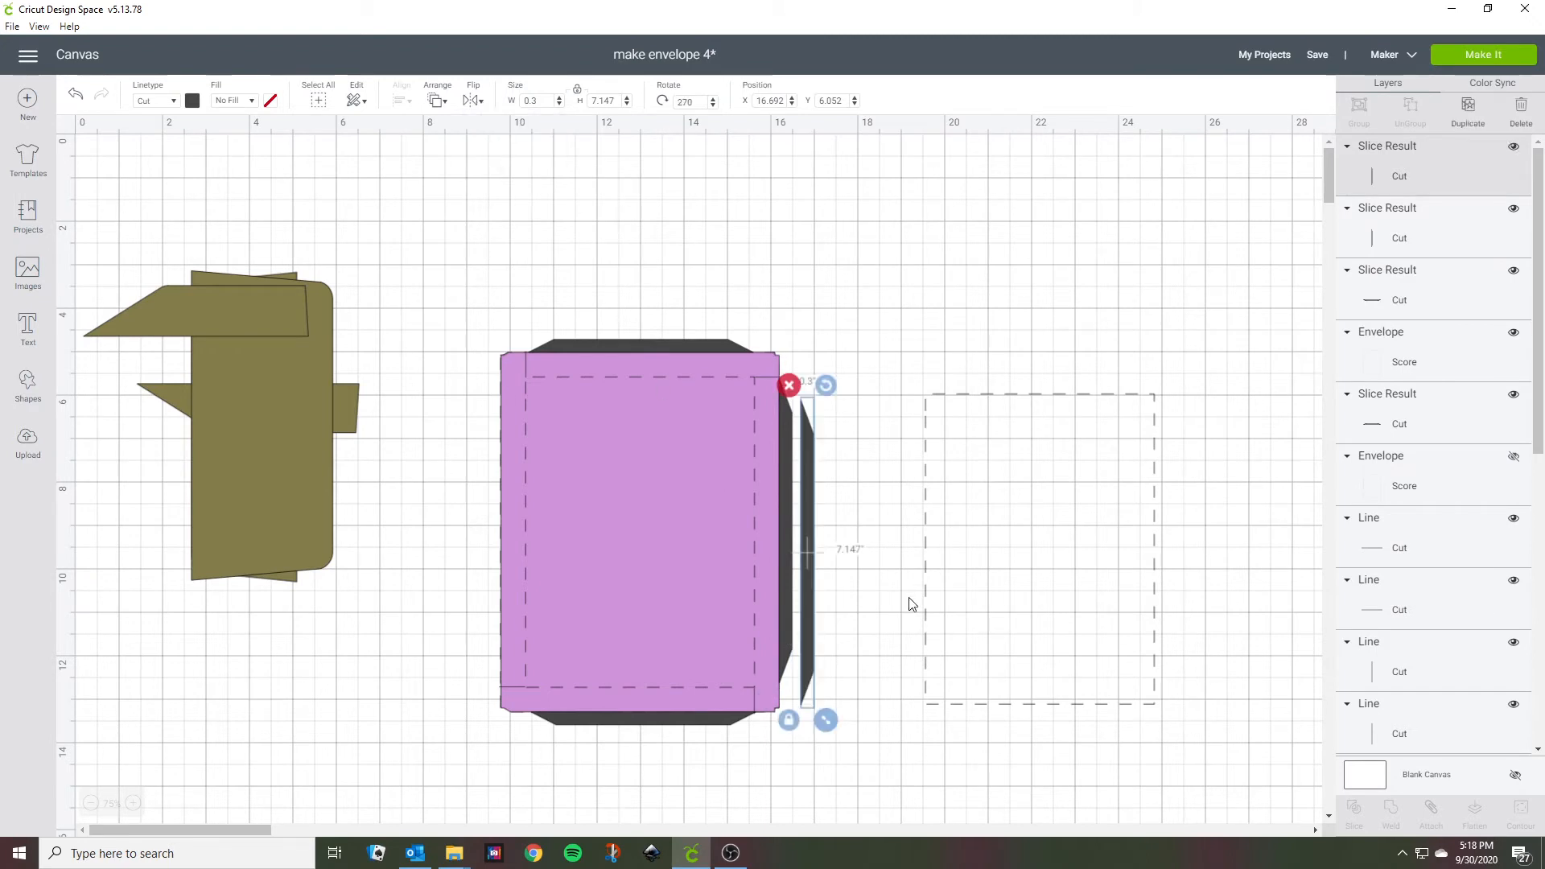
left_click_drag(803, 538, 489, 515)
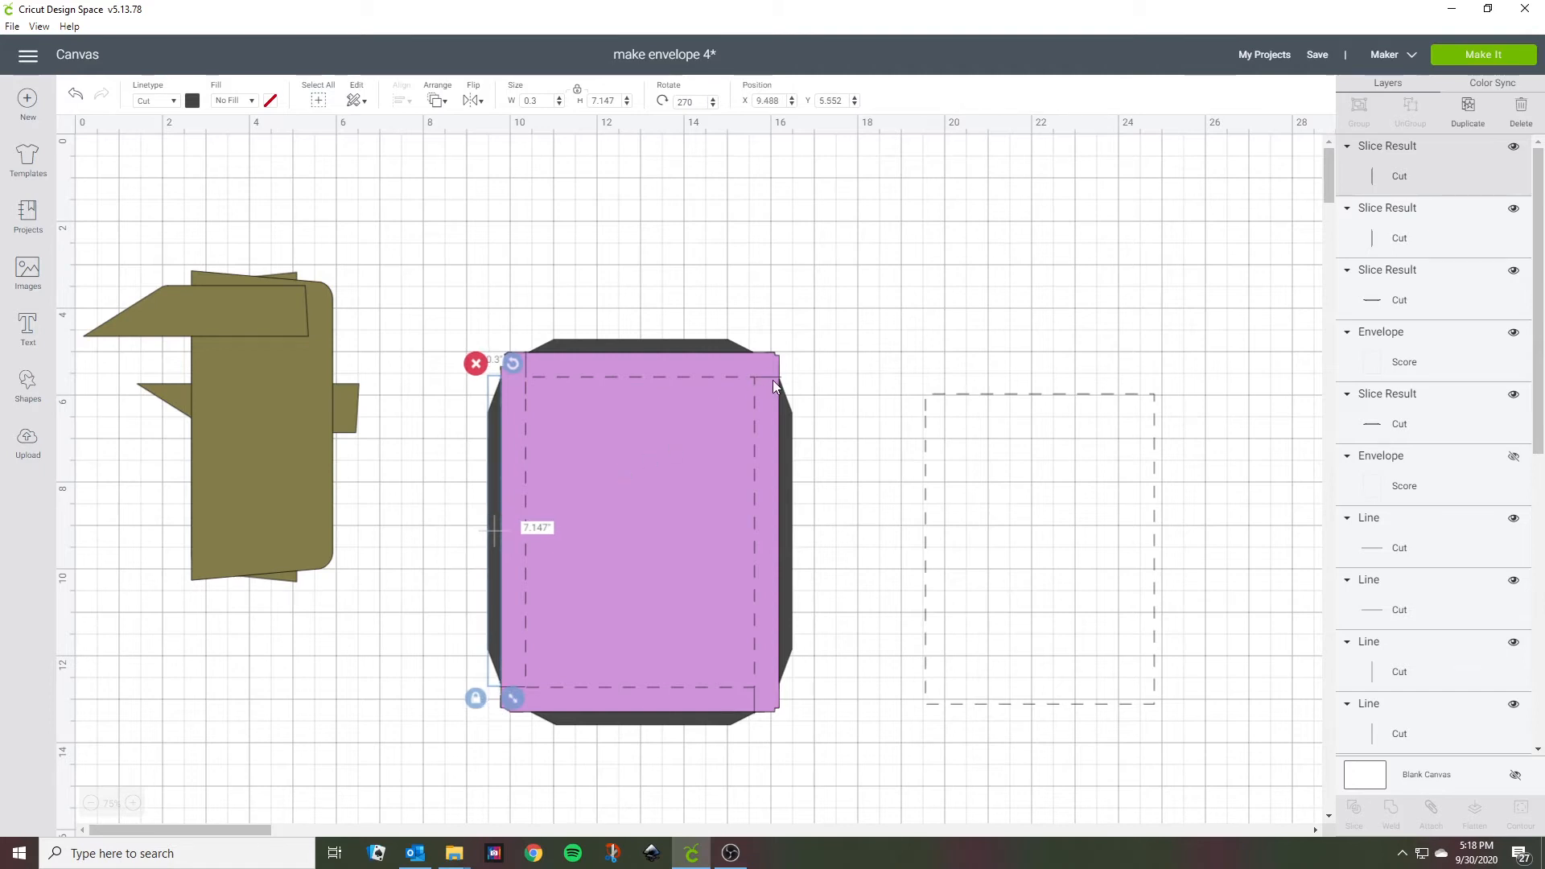
Detach the purple panel from its score rectangle.
left_click(633, 500)
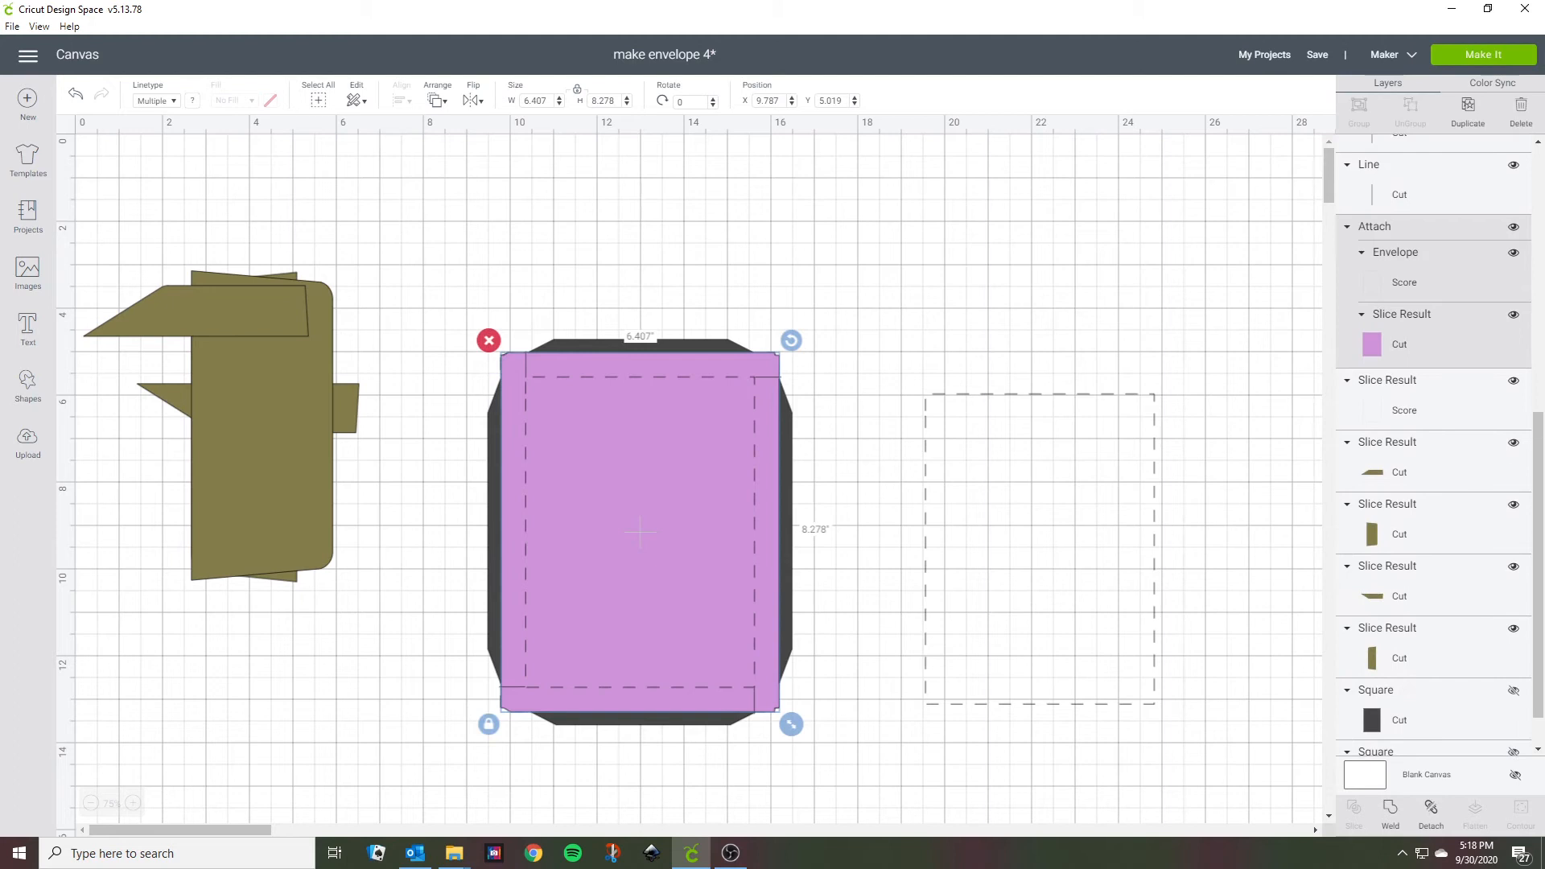
left_click(1435, 821)
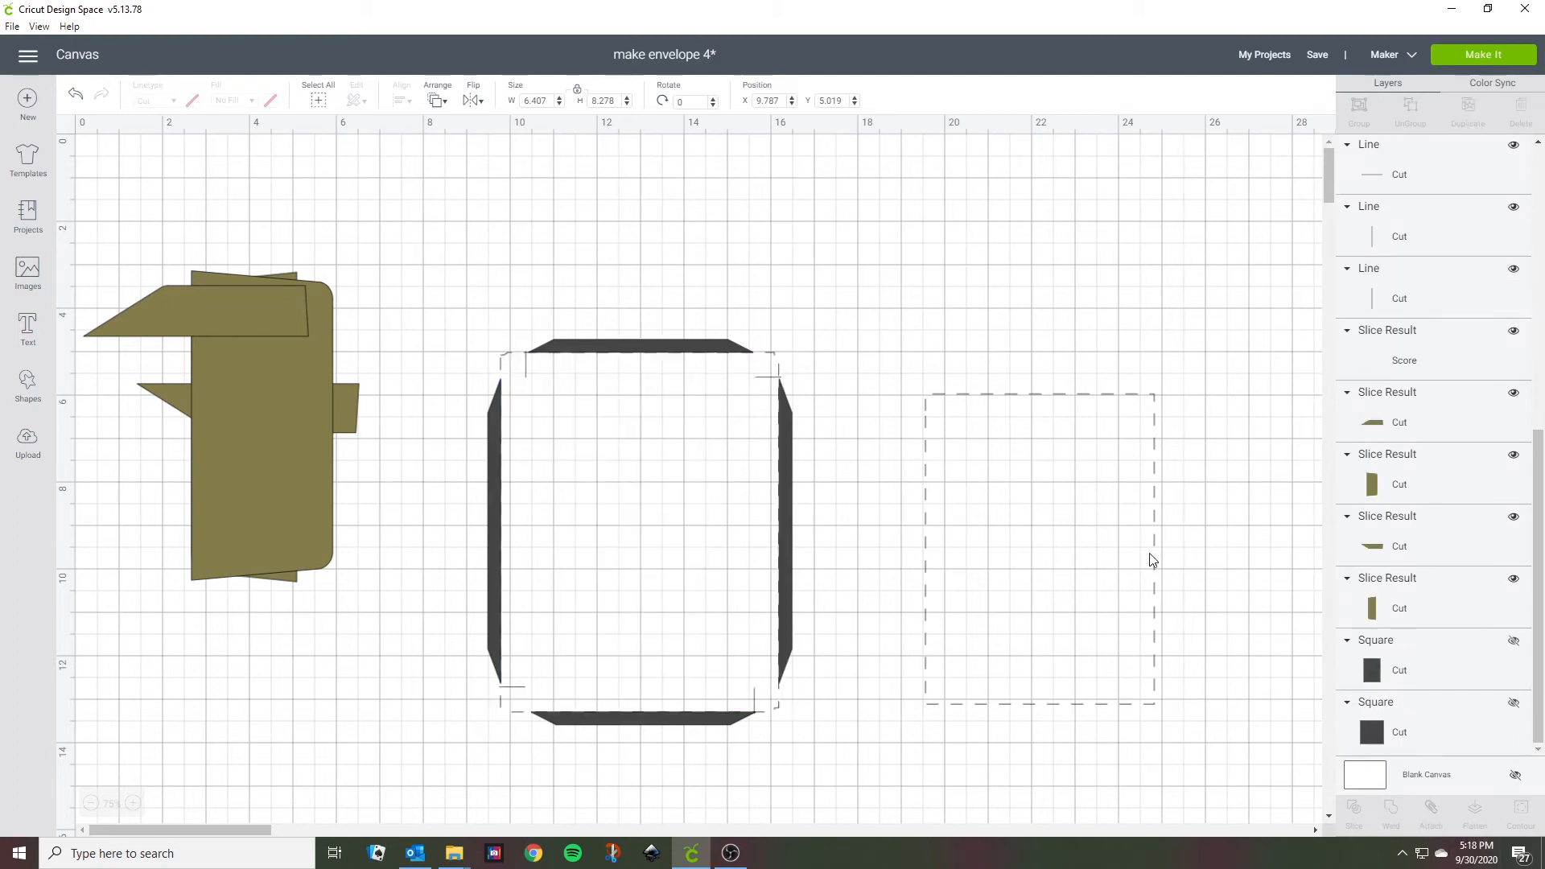
left_click(831, 256)
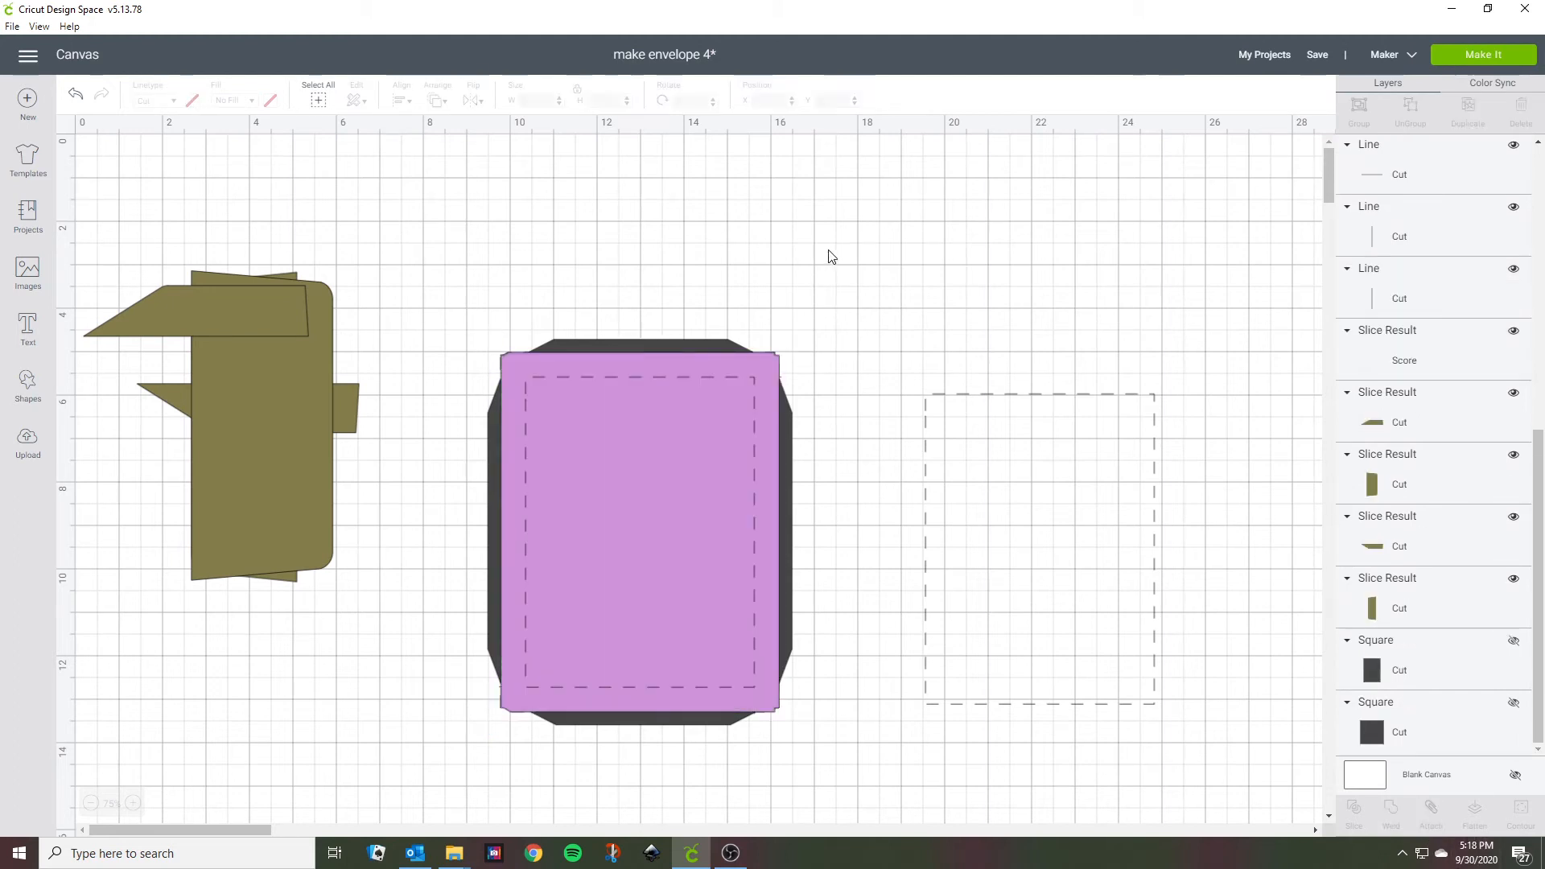
Weld the purple panel and the four surrounding trapezoids into one shape, leaving out the score lines.
left_click(635, 367)
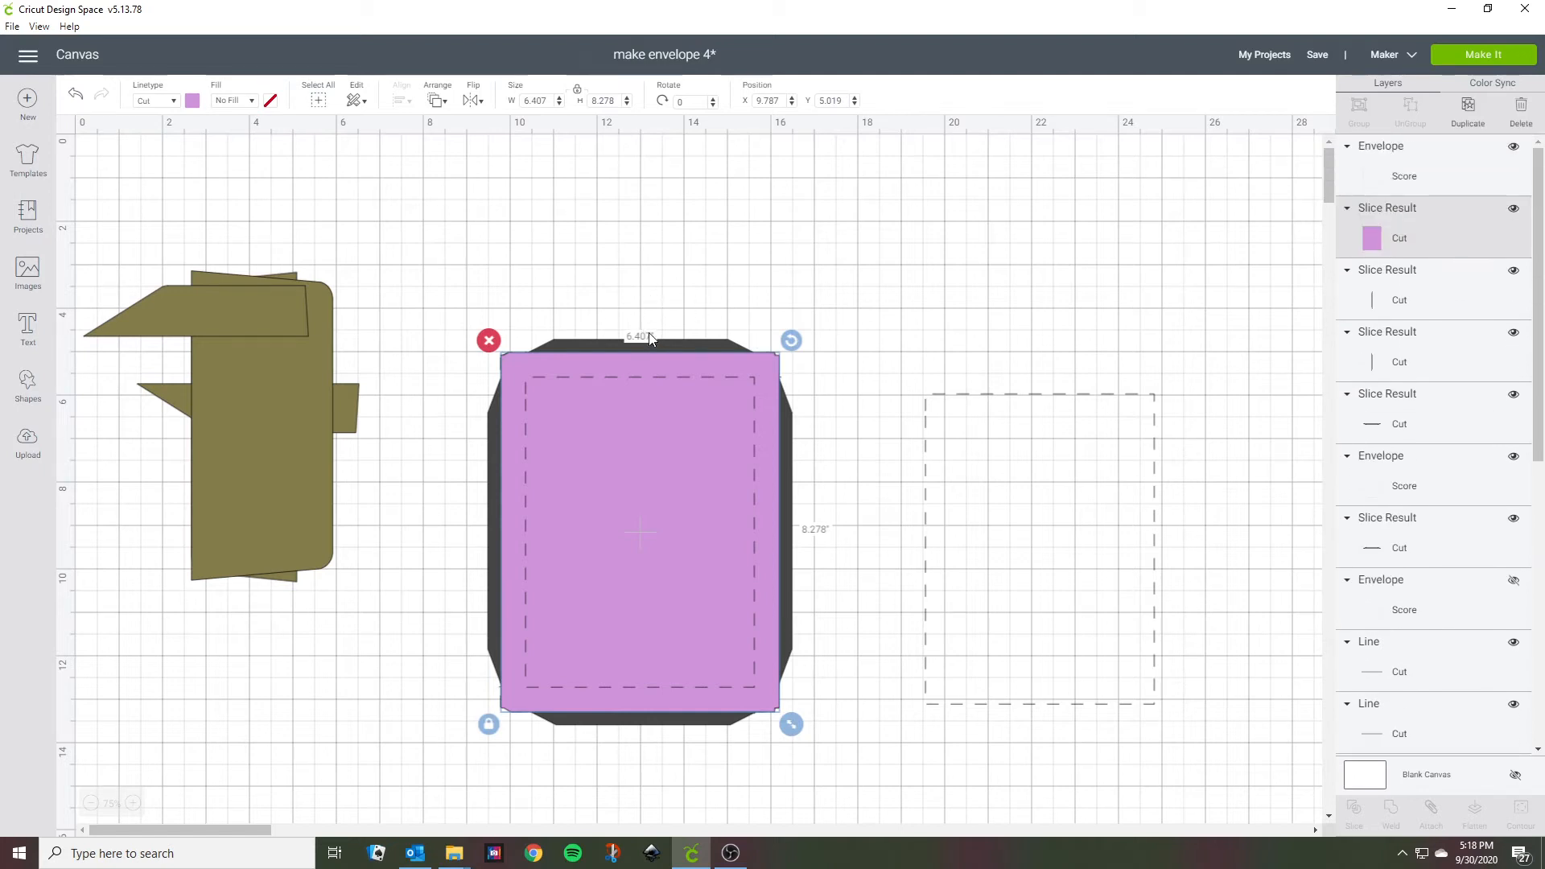
left_click(702, 350, "shift")
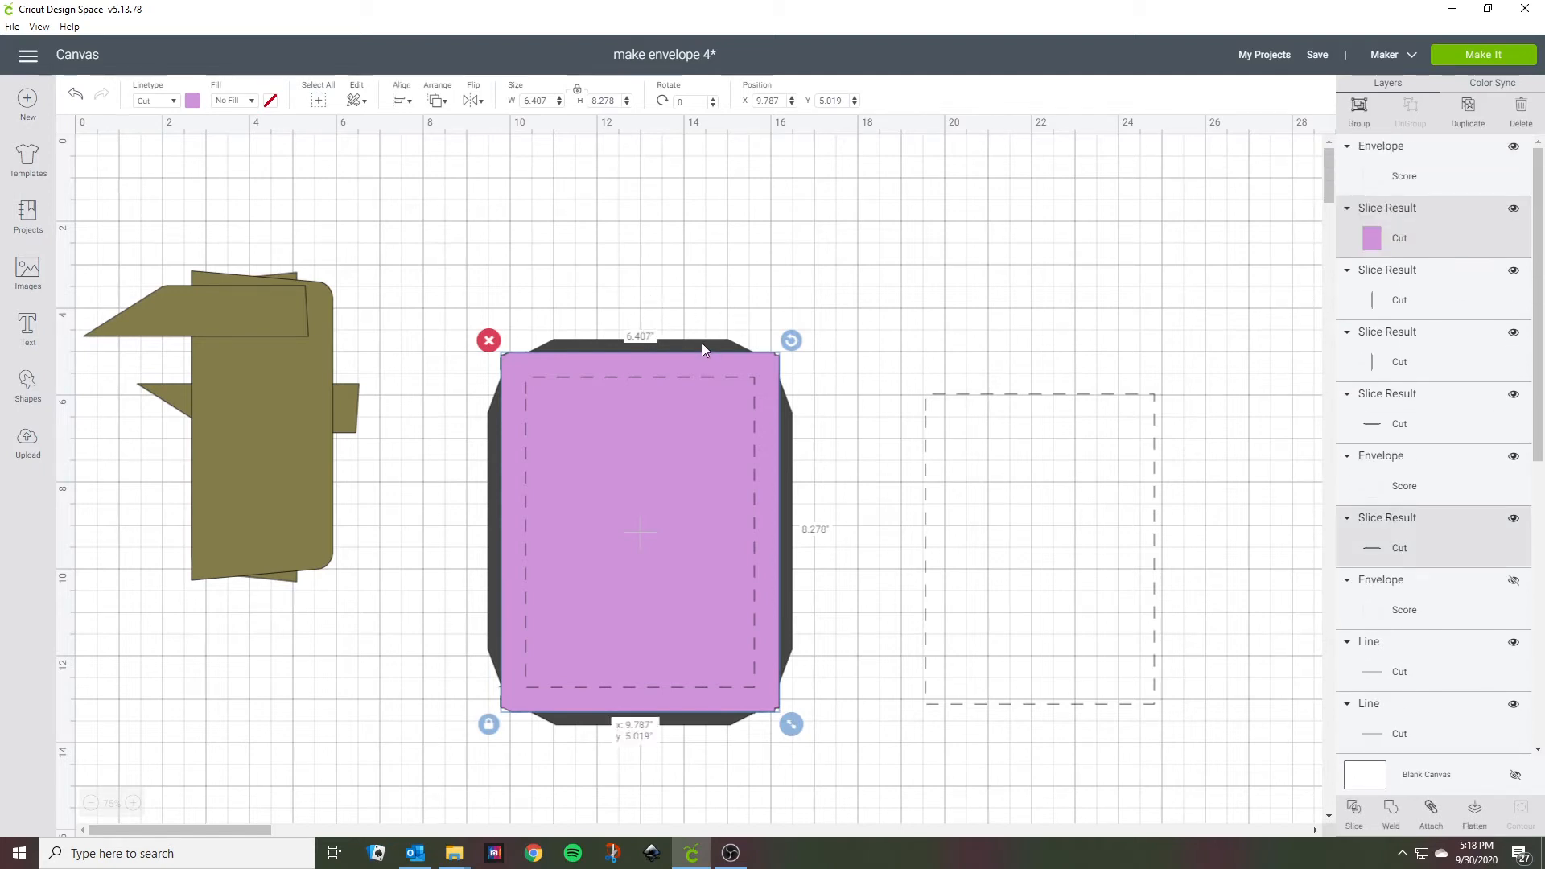
left_click(786, 464, "shift")
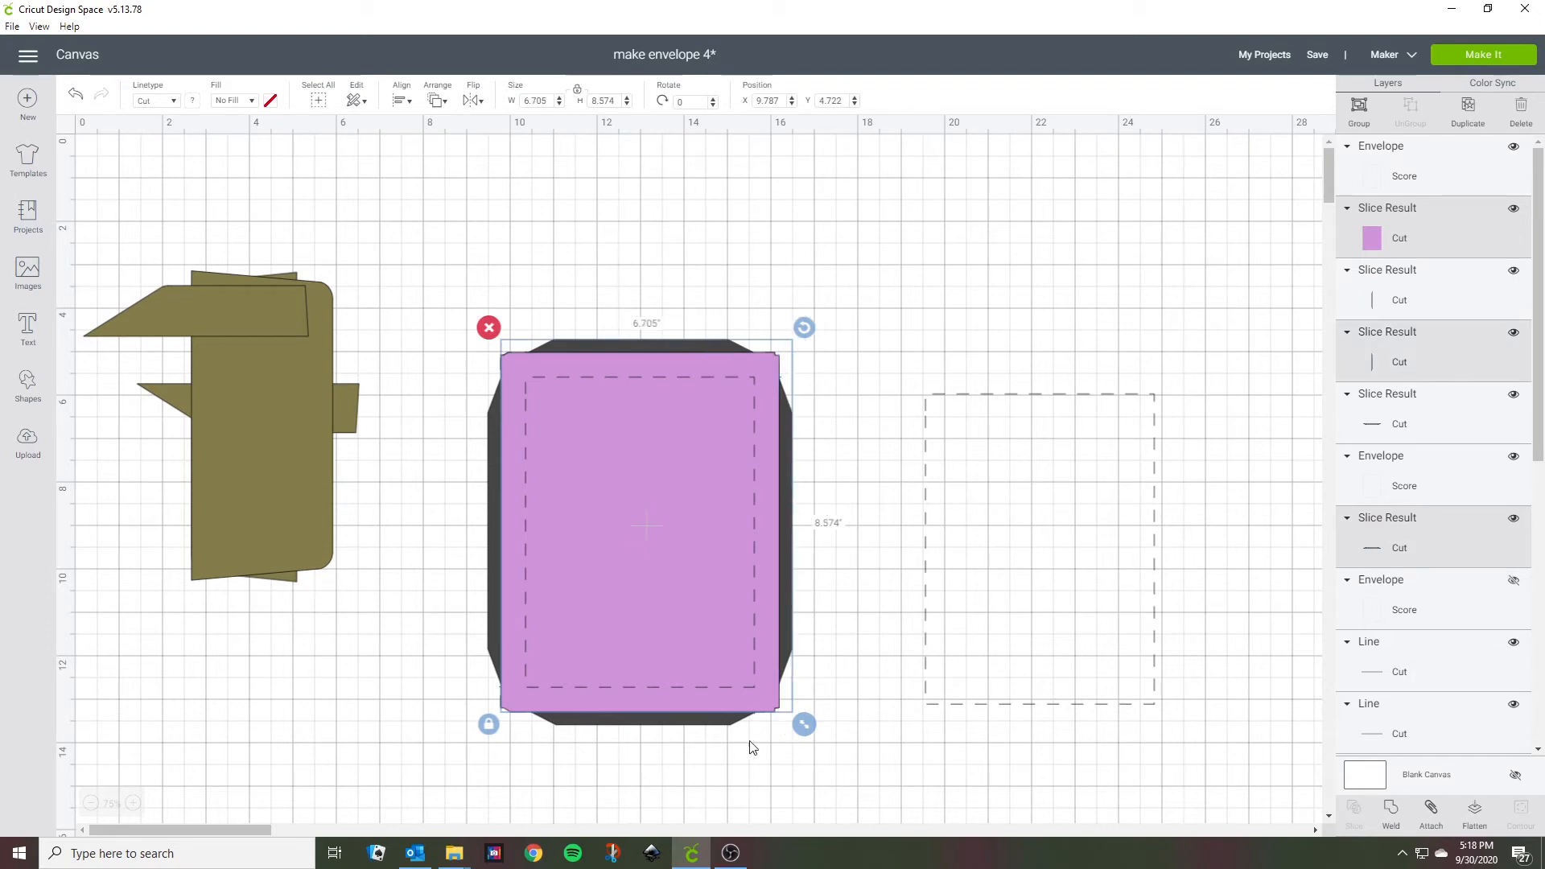
left_click(660, 725, "shift")
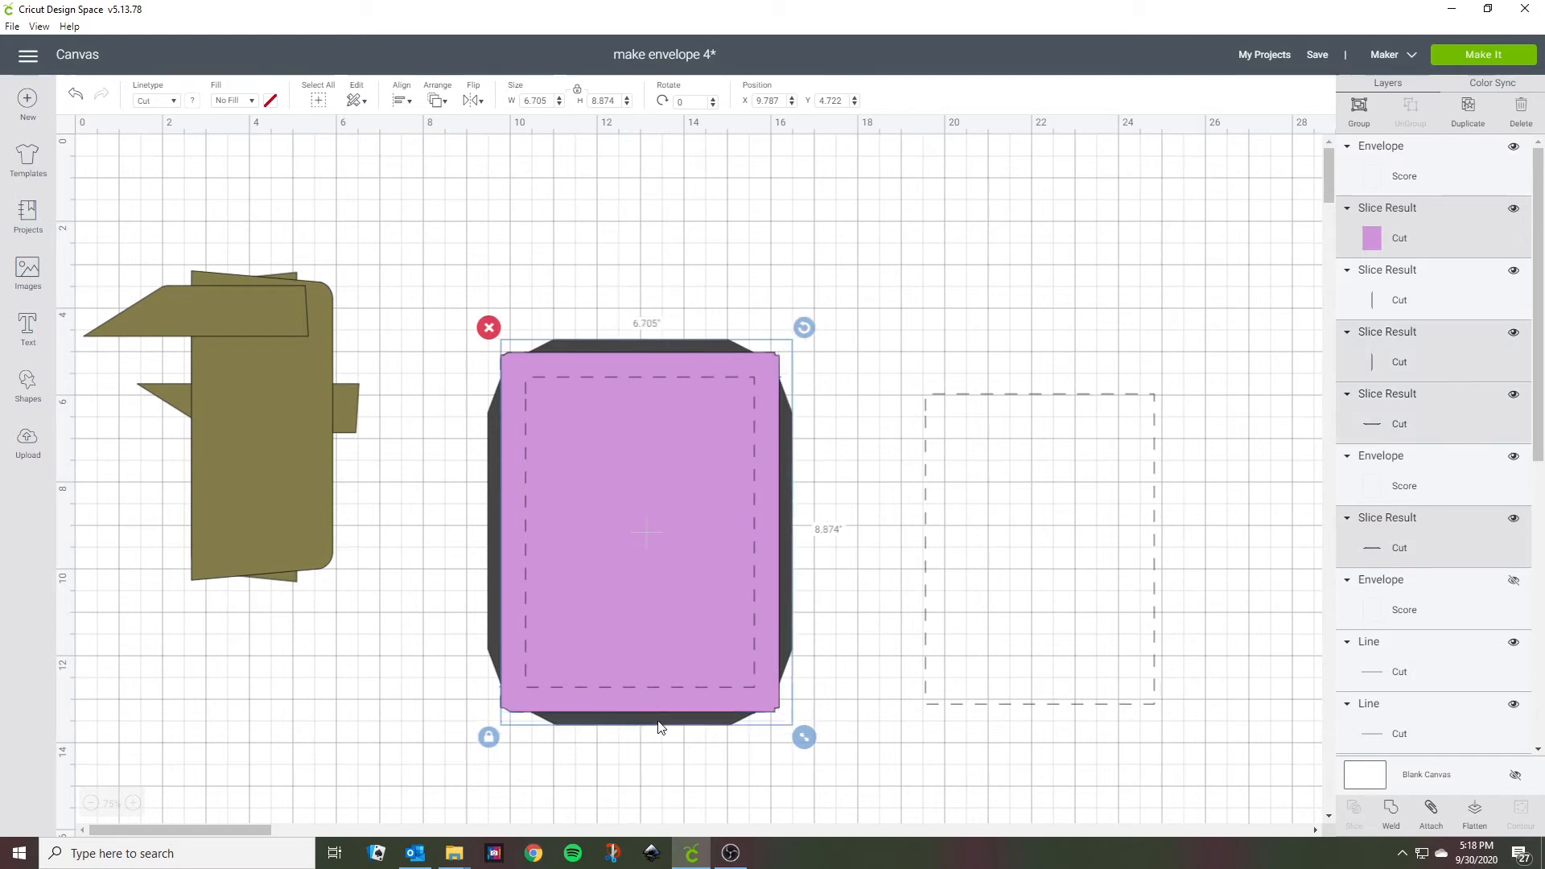
left_click(493, 551, "shift")
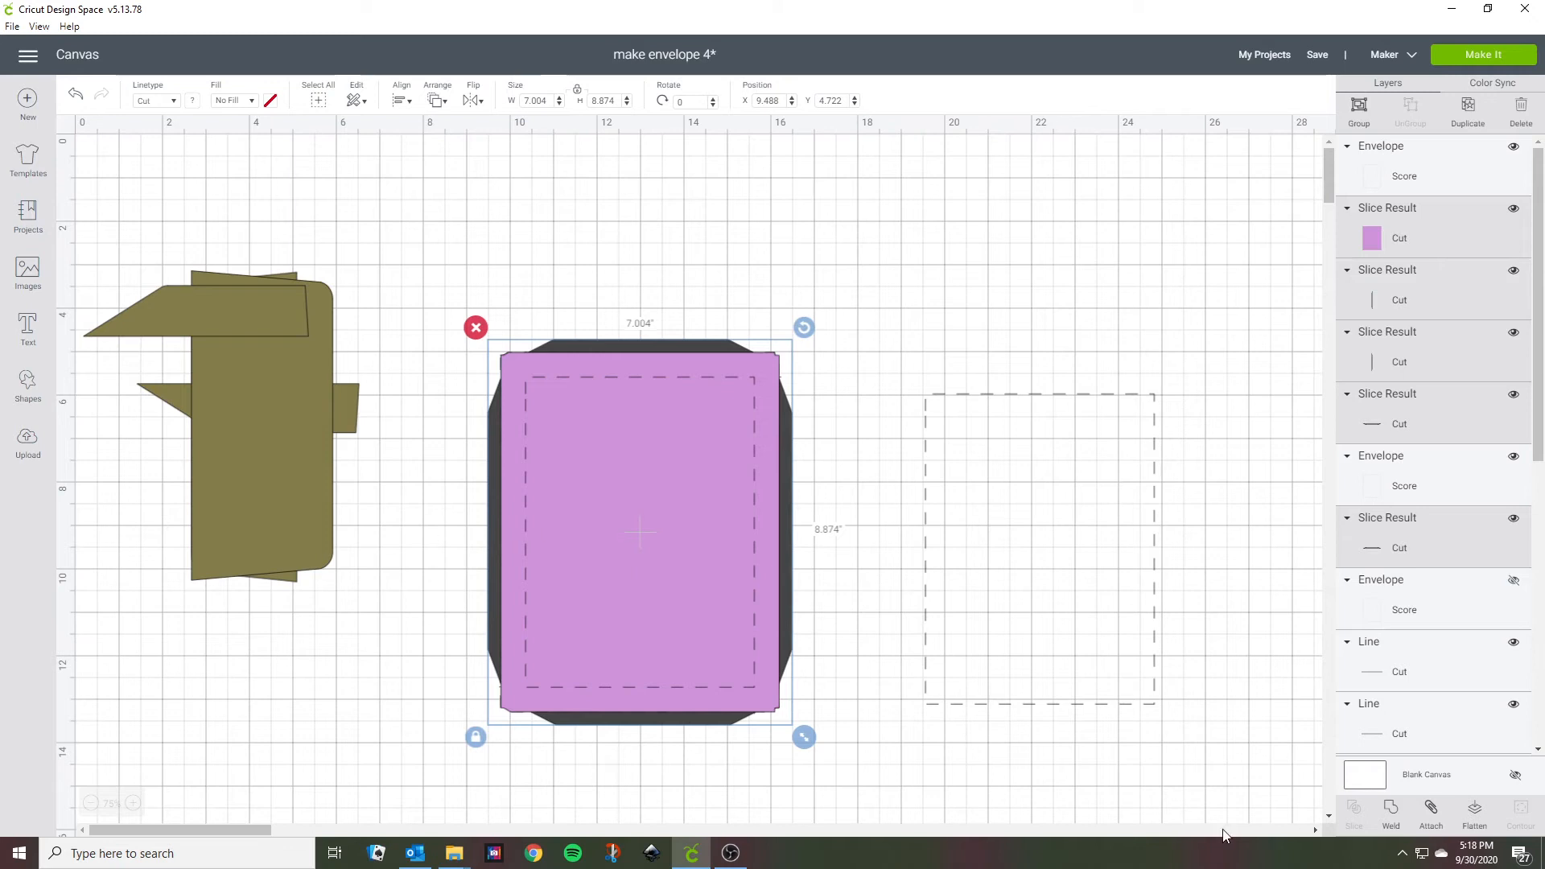
left_click(1391, 811)
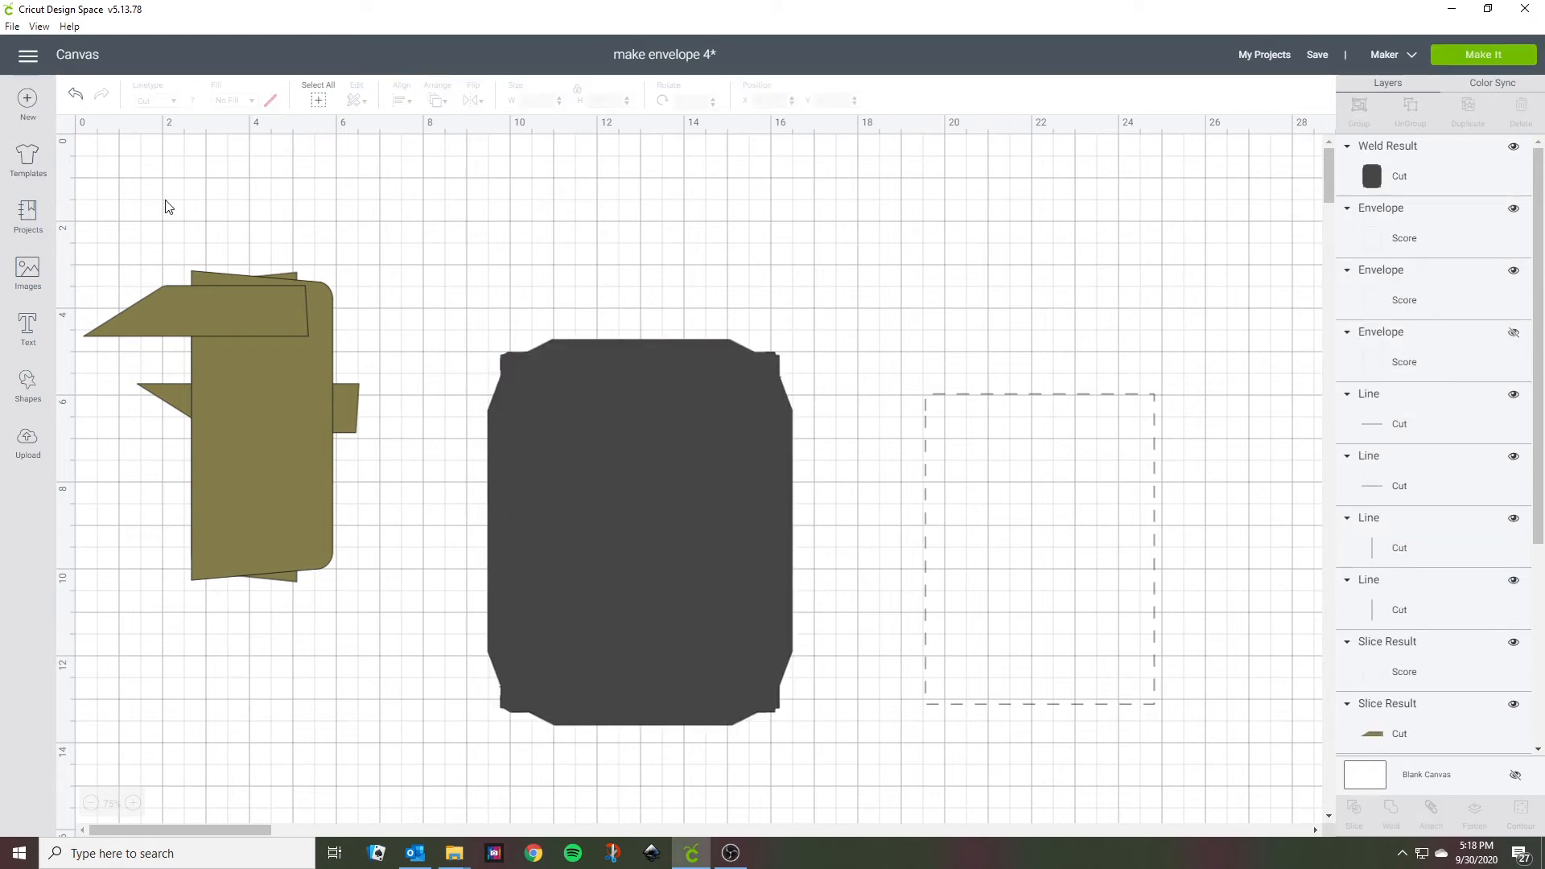
Recolour the welded panel light purple and send it behind the score rectangles and lines.
left_click(558, 502)
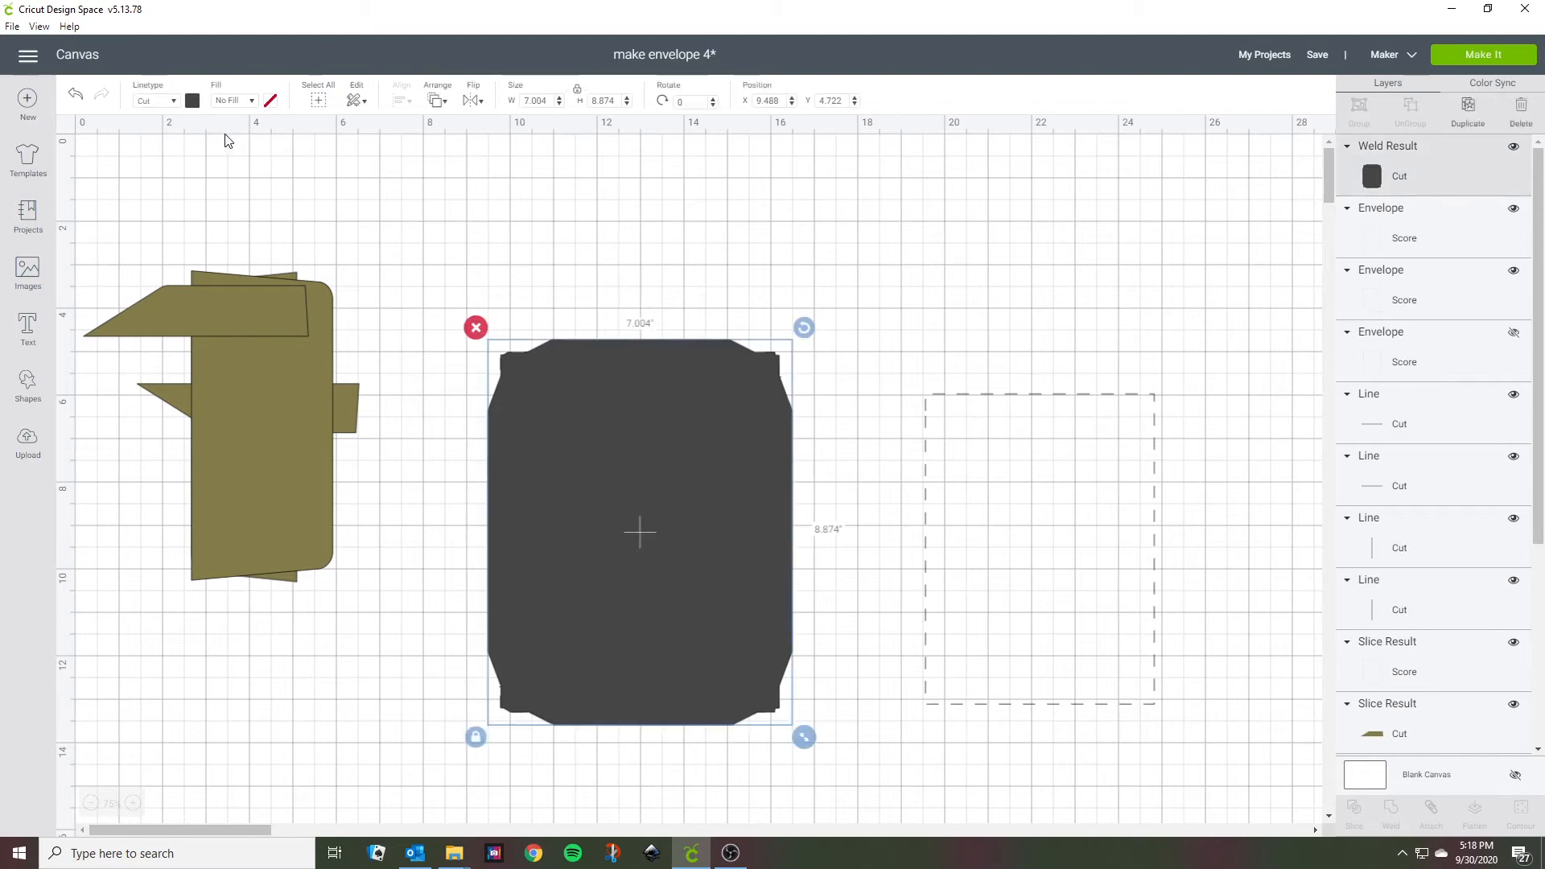
left_click(192, 100)
left_click(229, 186)
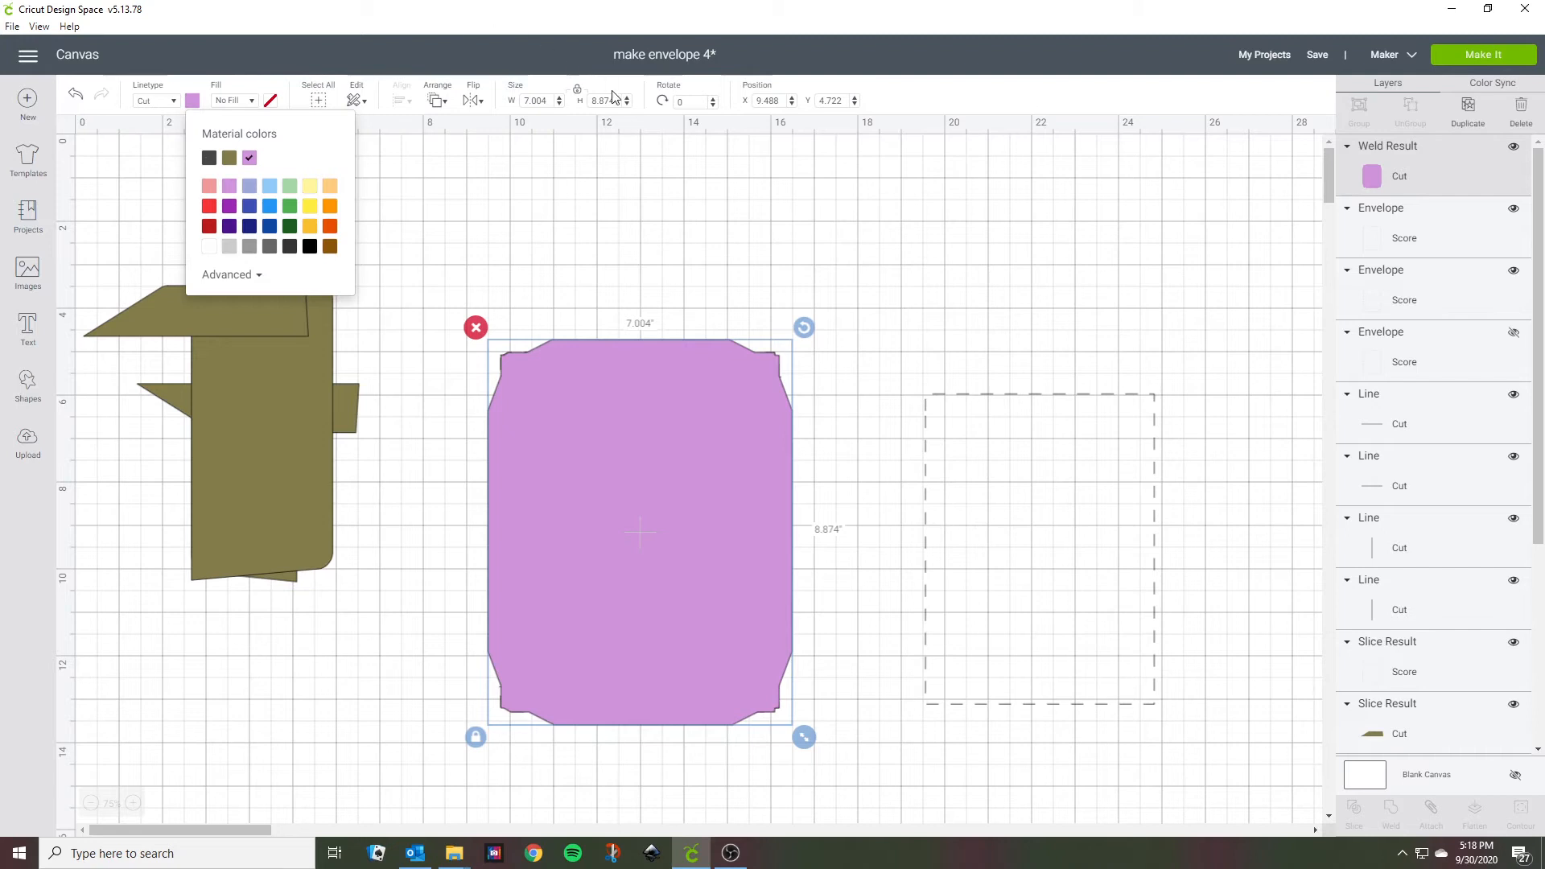
left_click(438, 103)
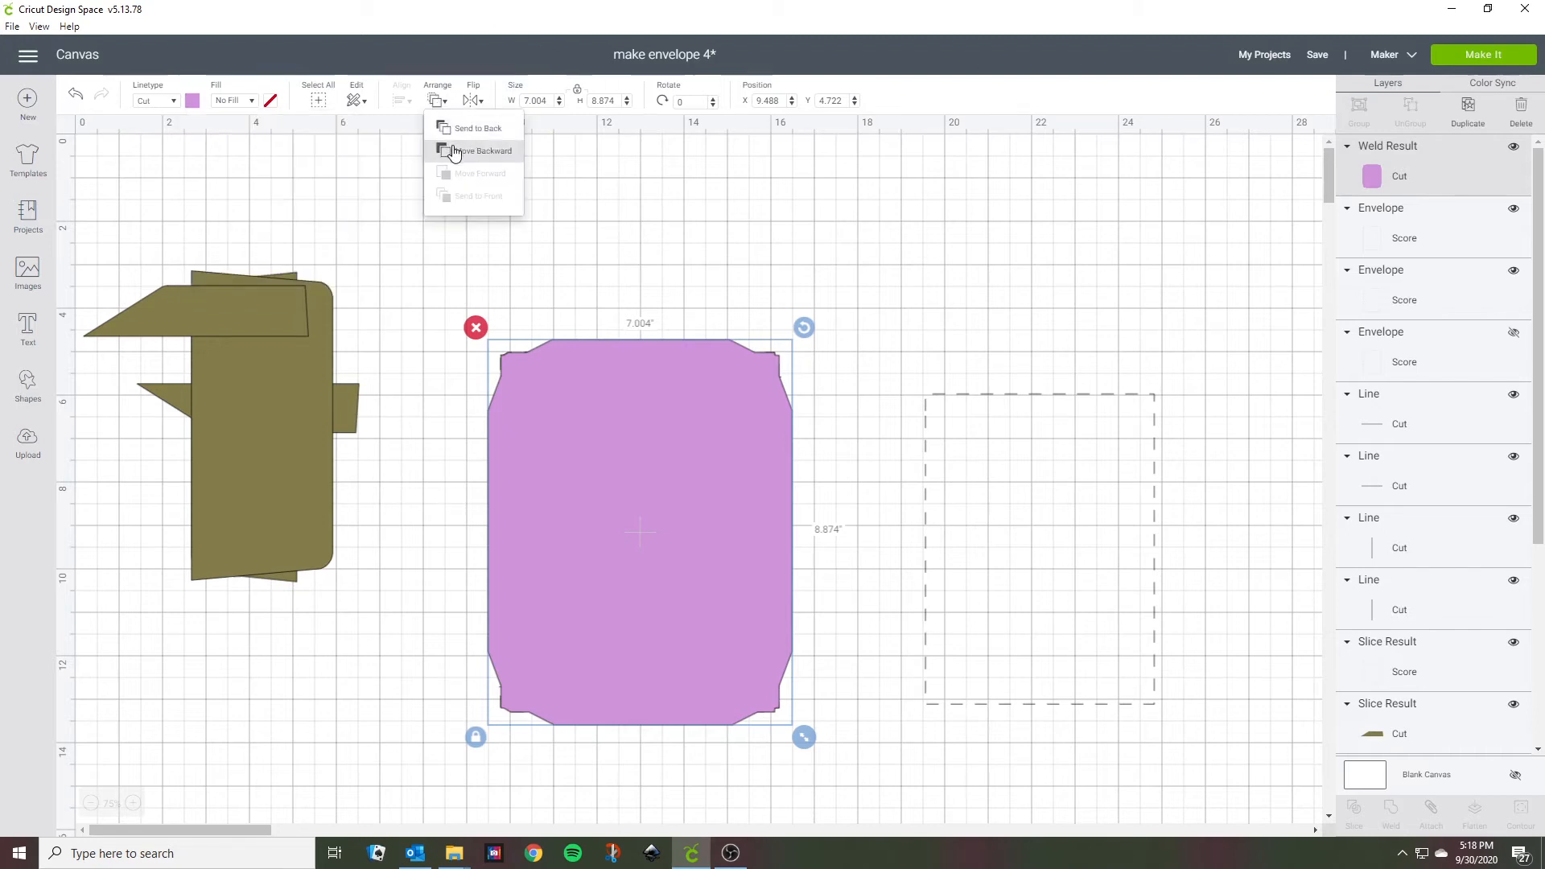
left_click(454, 152)
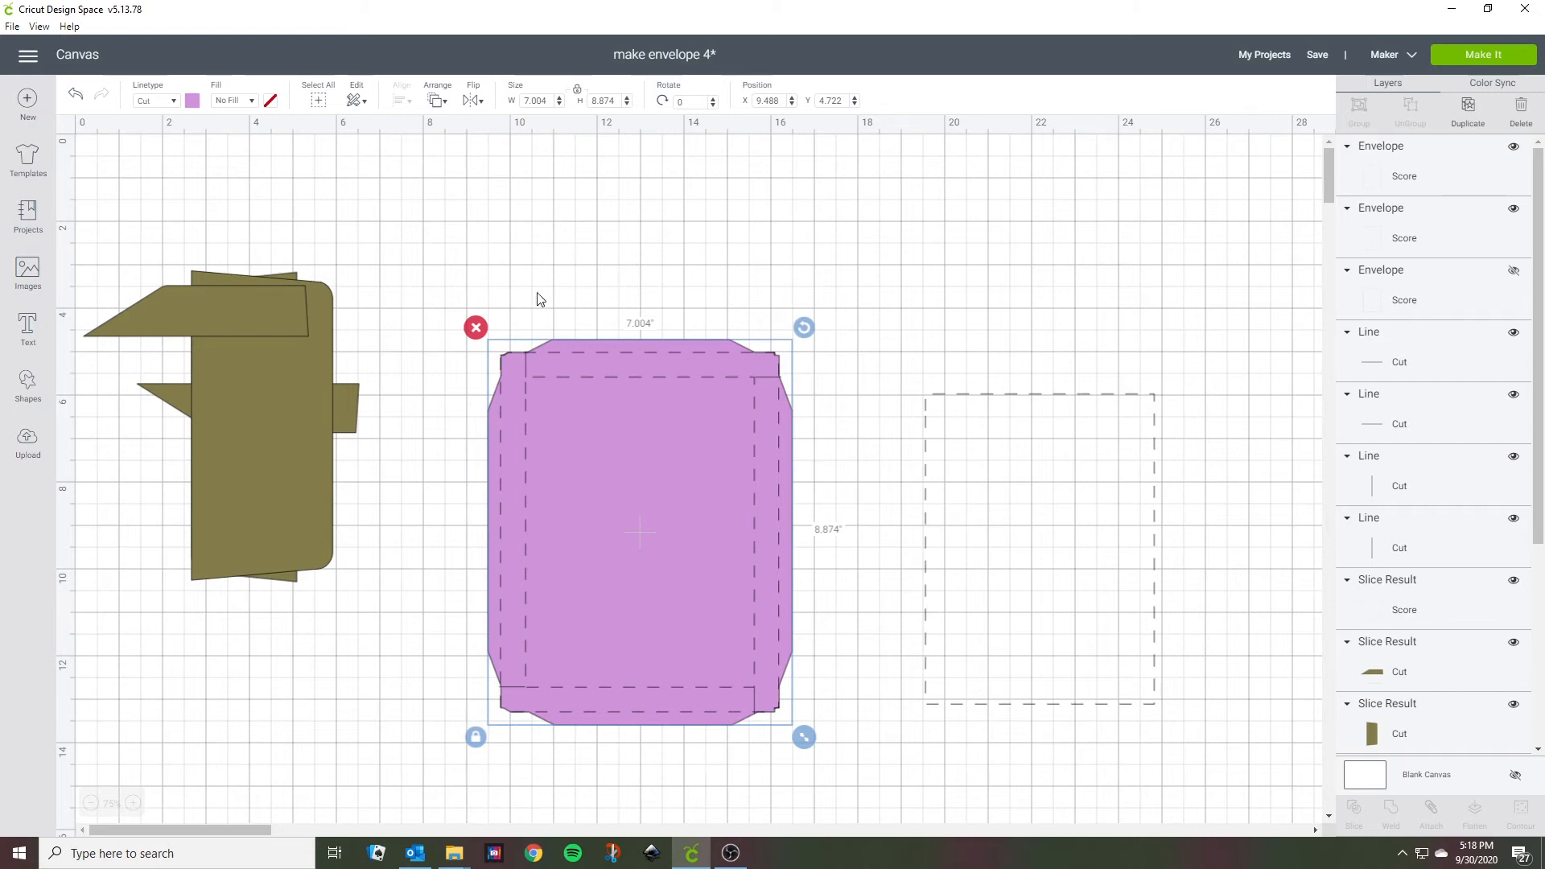
Attach the welded panel to the score rectangles and lines on it, and delete the spare score rectangle beside it.
left_click_drag(419, 255, 817, 780)
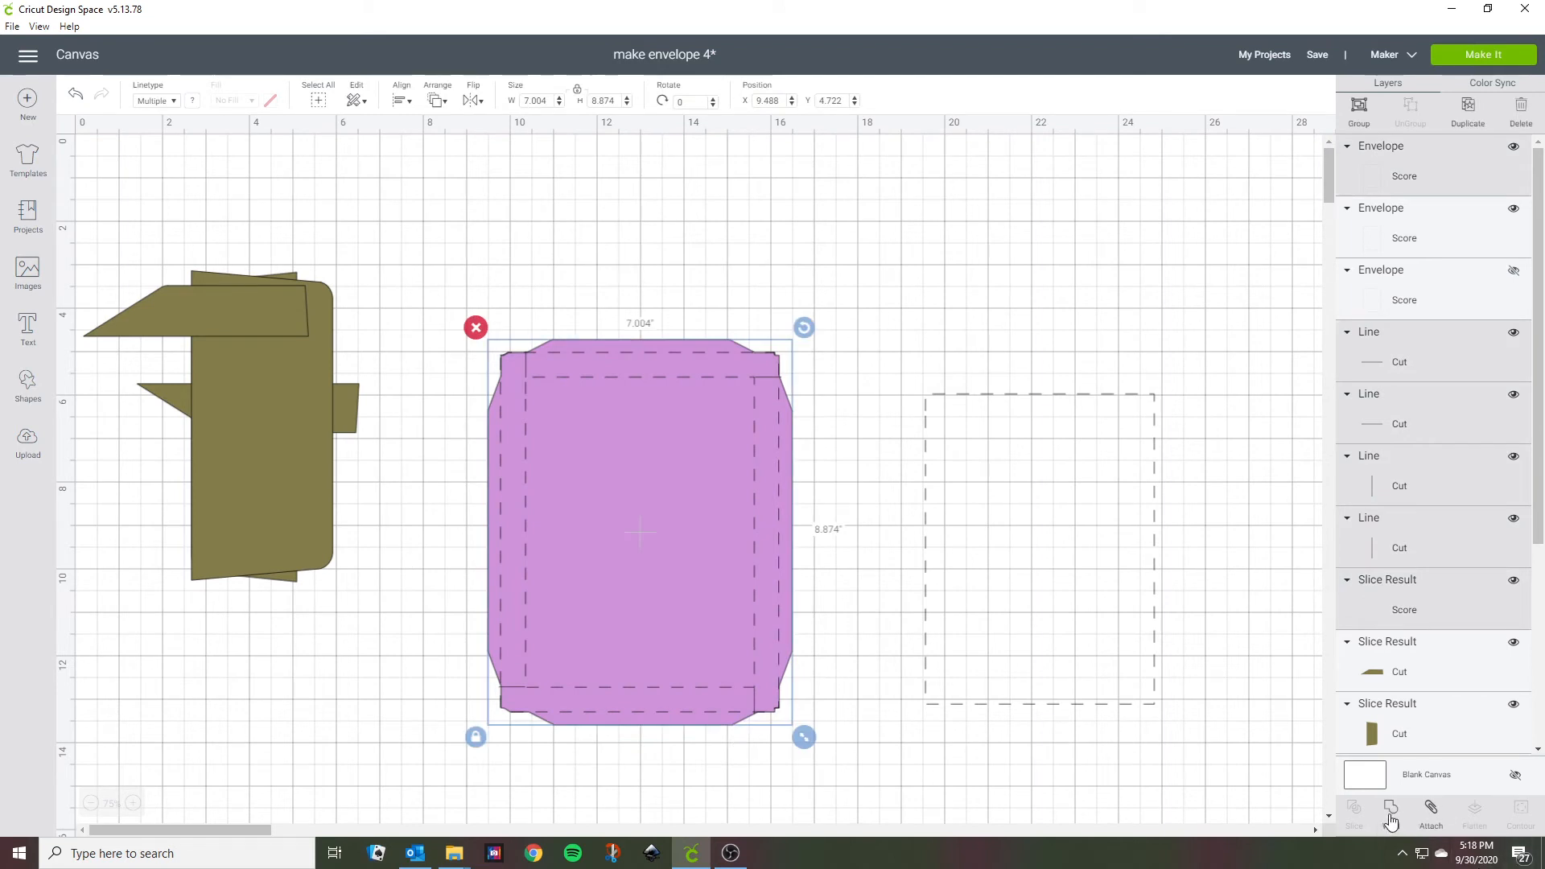
left_click(1433, 815)
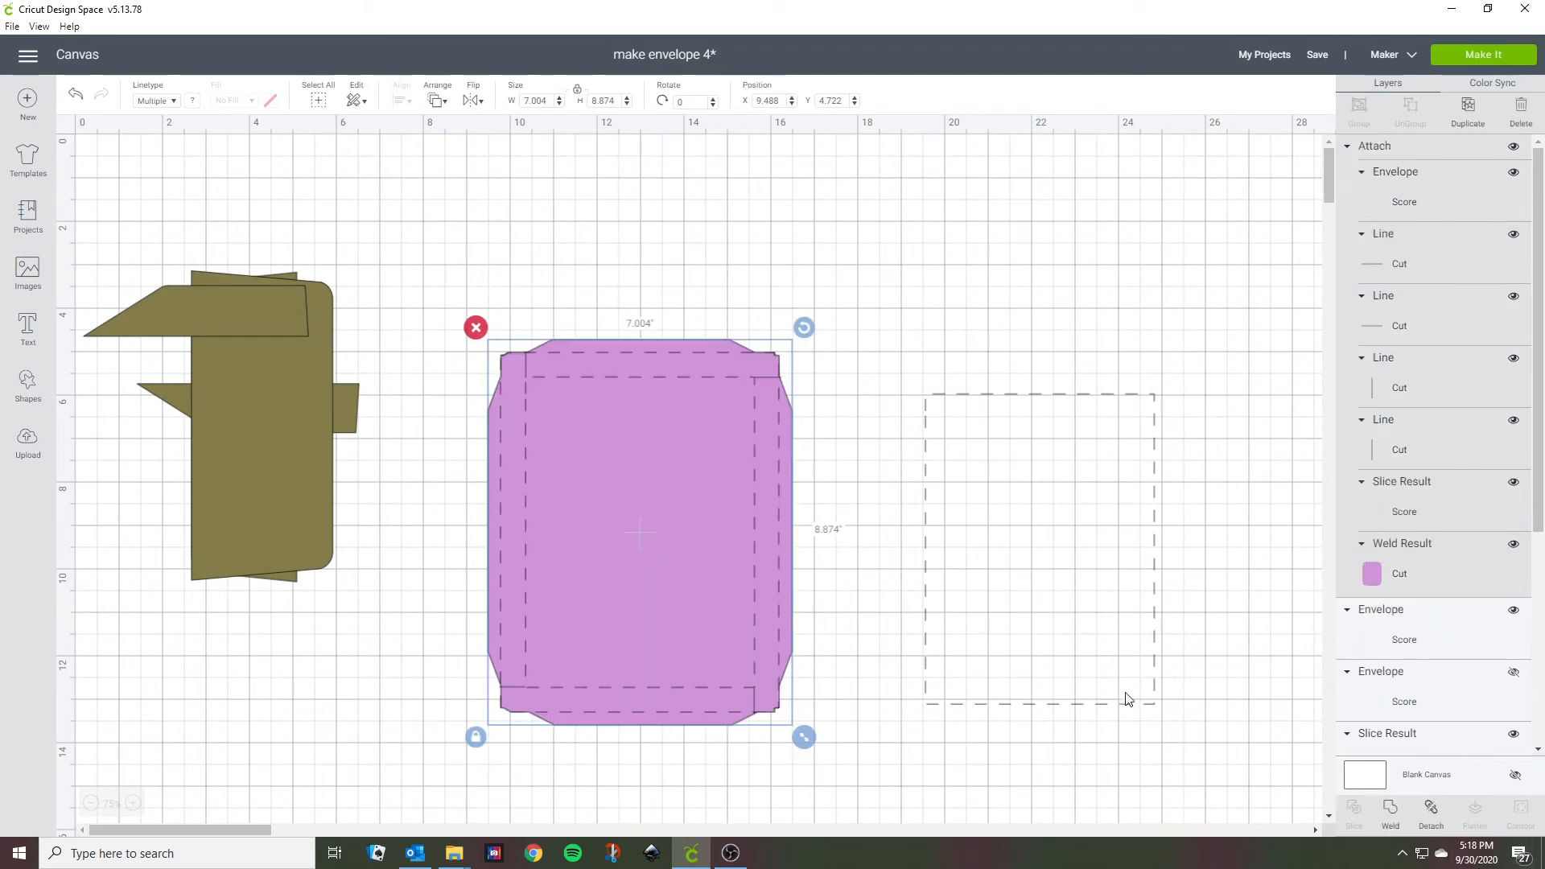
left_click(1151, 718)
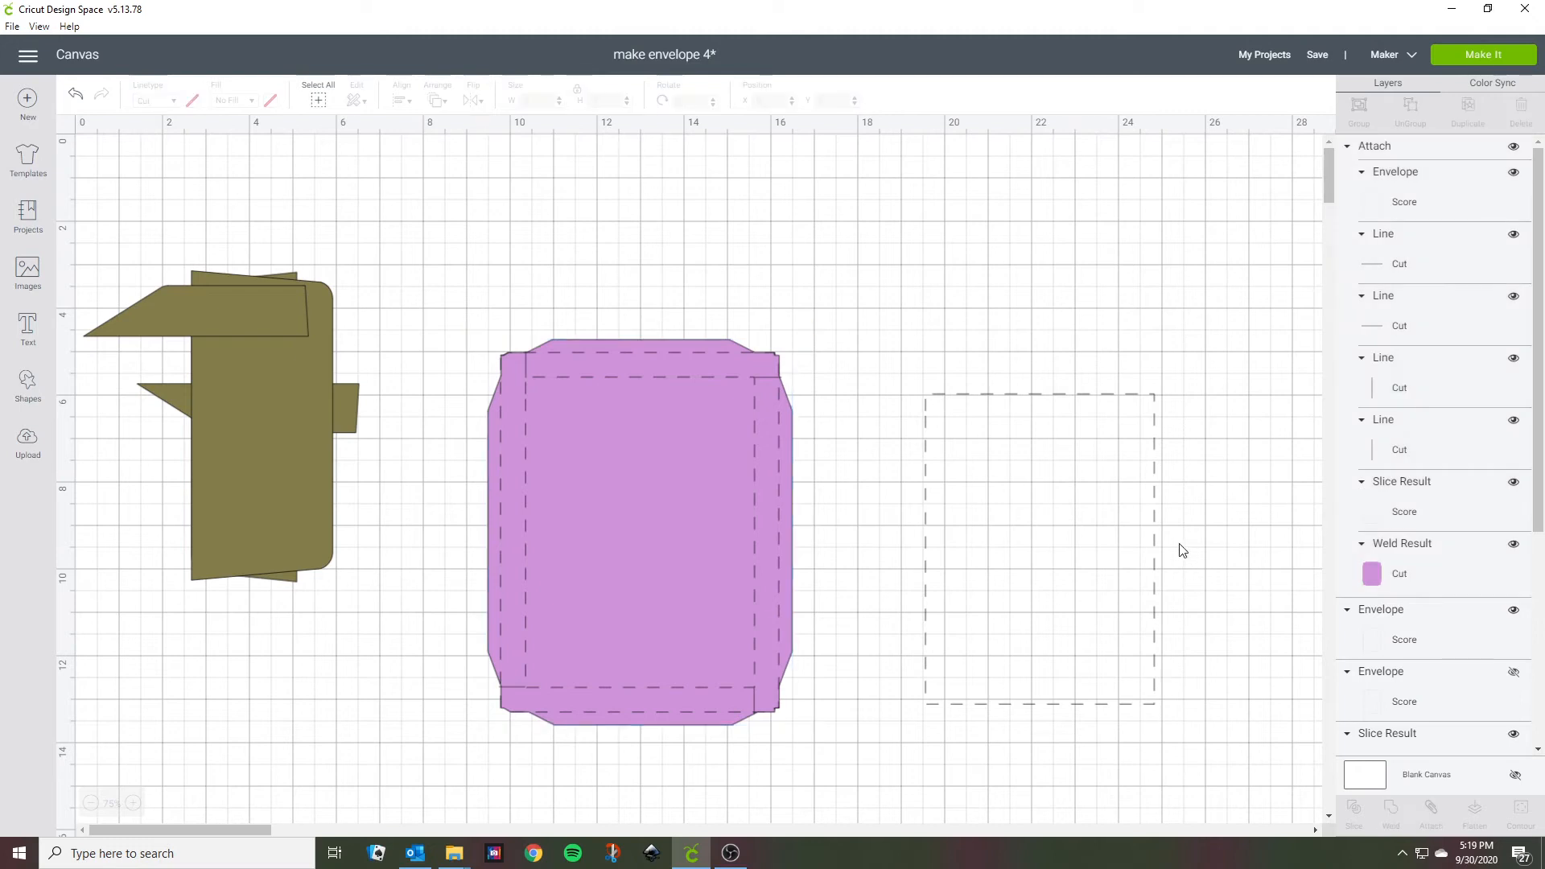
left_click(1106, 395)
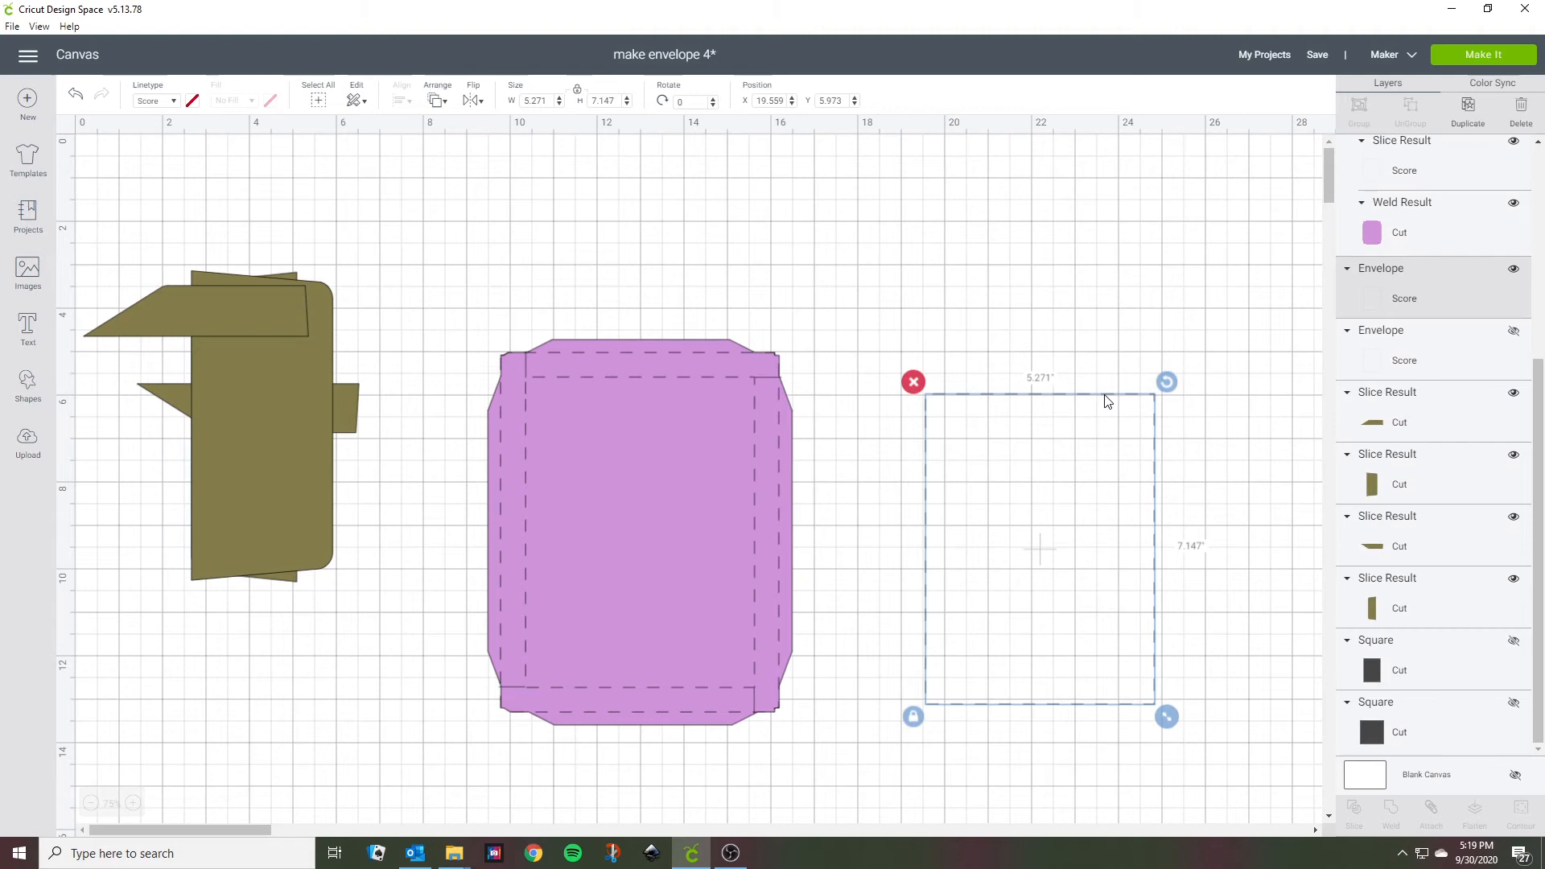
key("Delete")
Place the four olive flaps around the purple panel, the two small ones at top and bottom and the large ones at the sides.
left_click_drag(218, 297, 650, 327)
left_click_drag(238, 395, 827, 494)
left_click_drag(251, 405, 640, 731)
left_click_drag(223, 403, 428, 478)
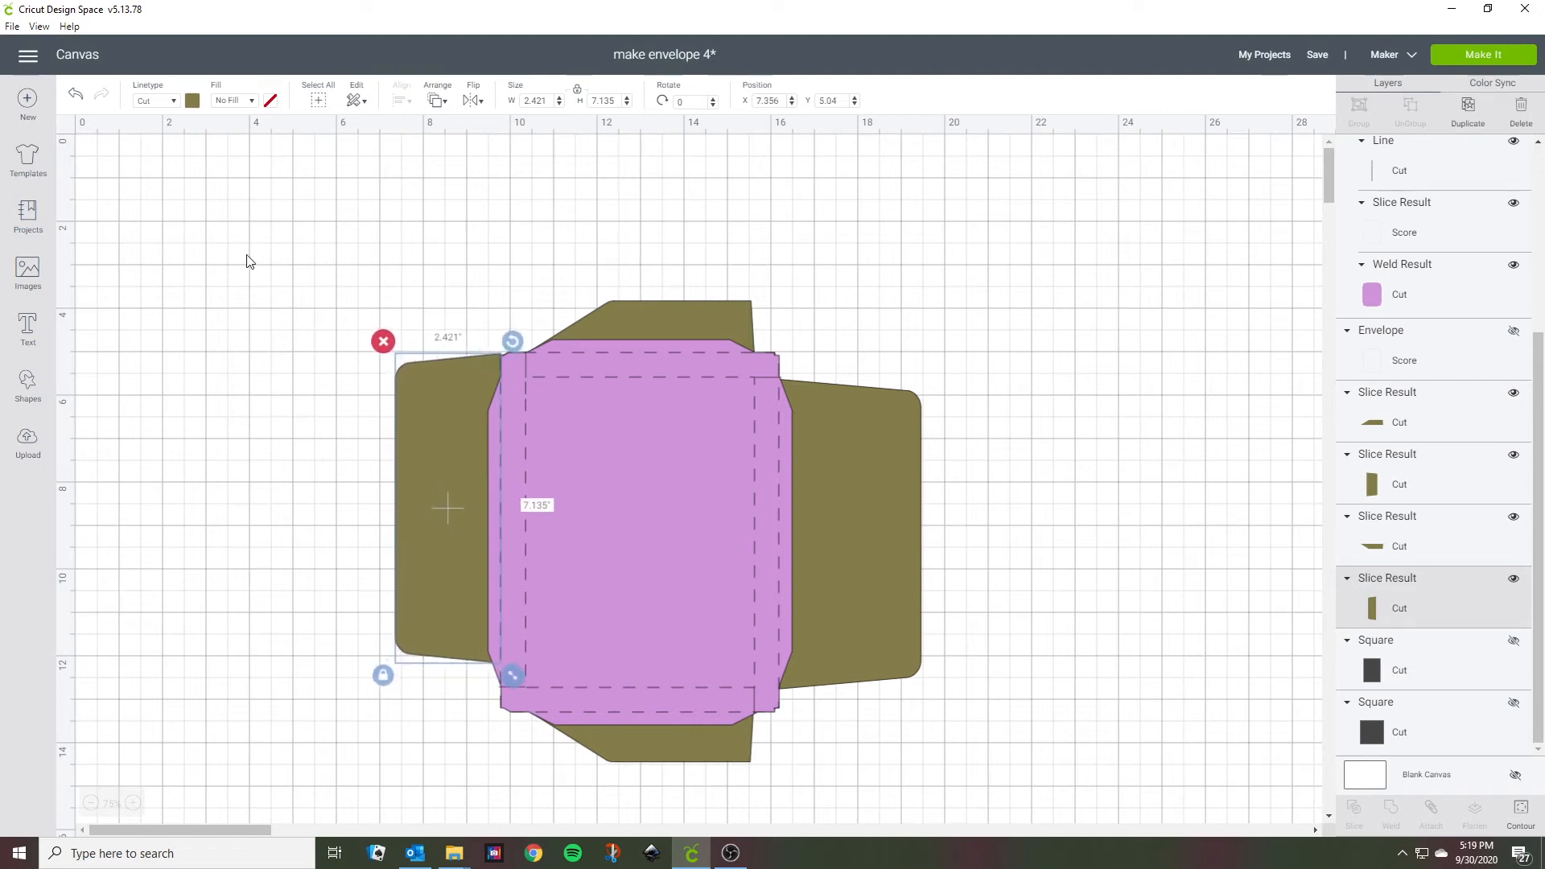